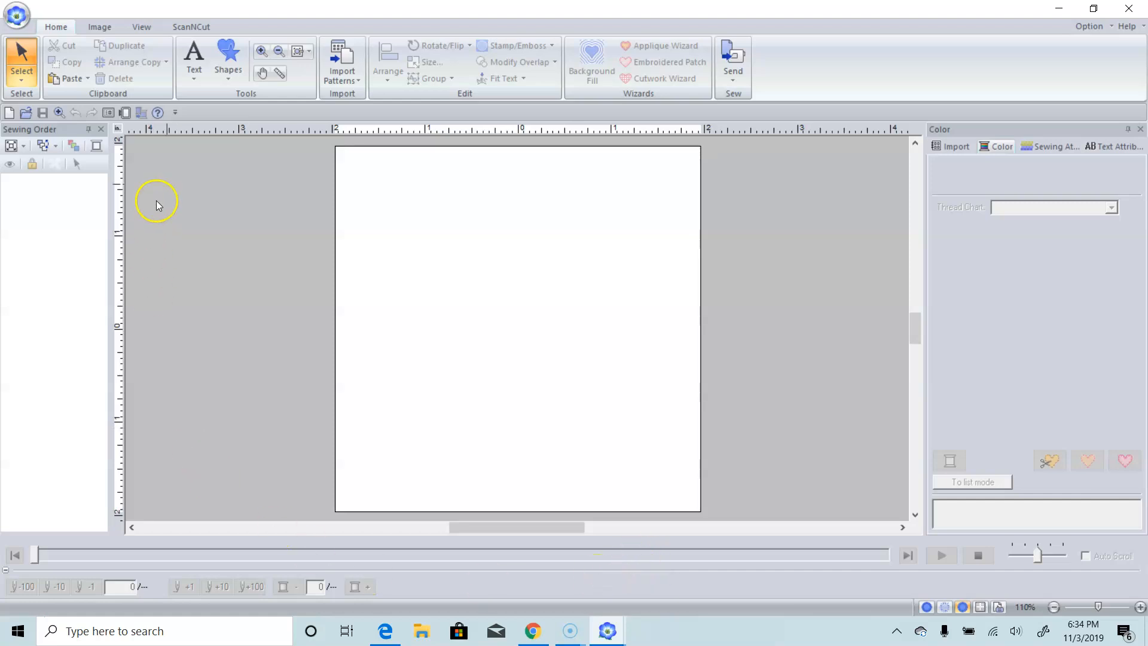
Create the monogram text "CDL" in the Diamond font on the page.
{"action": "left_click", "coordinate": [200, 78]}
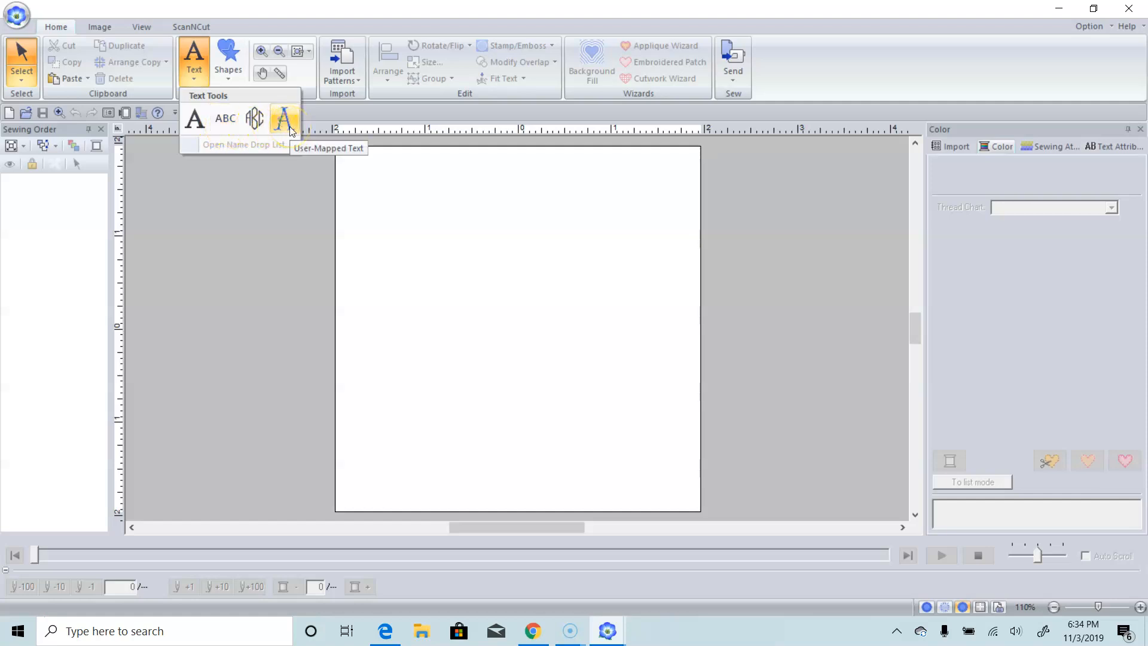
{"action": "left_click", "coordinate": [256, 124]}
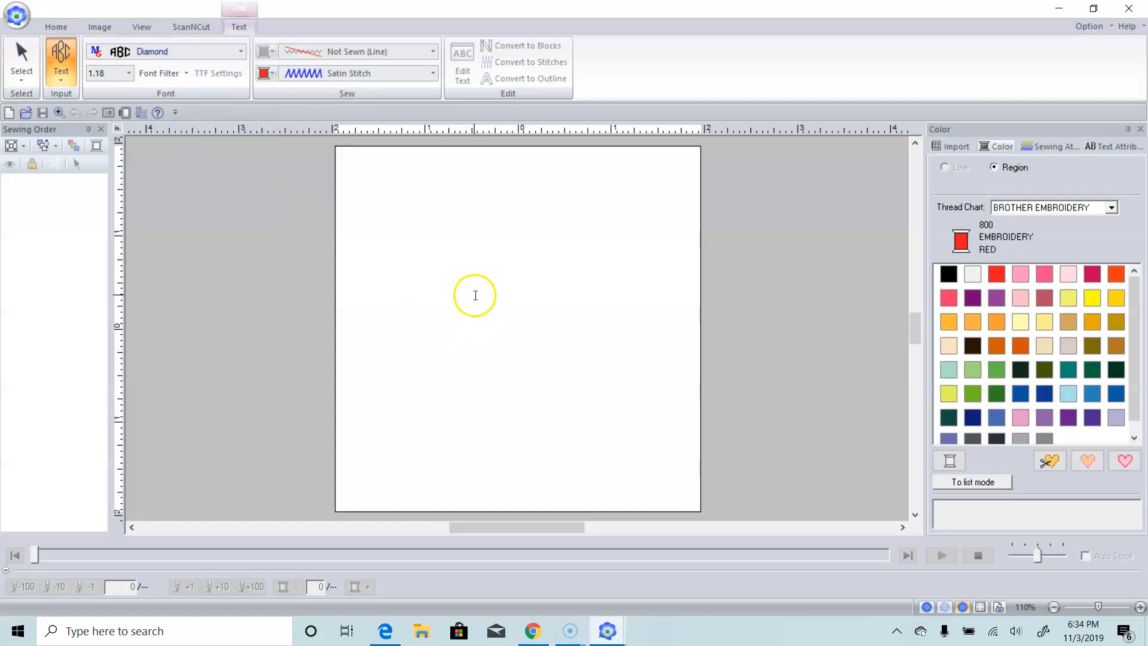
{"action": "left_click", "coordinate": [462, 303]}
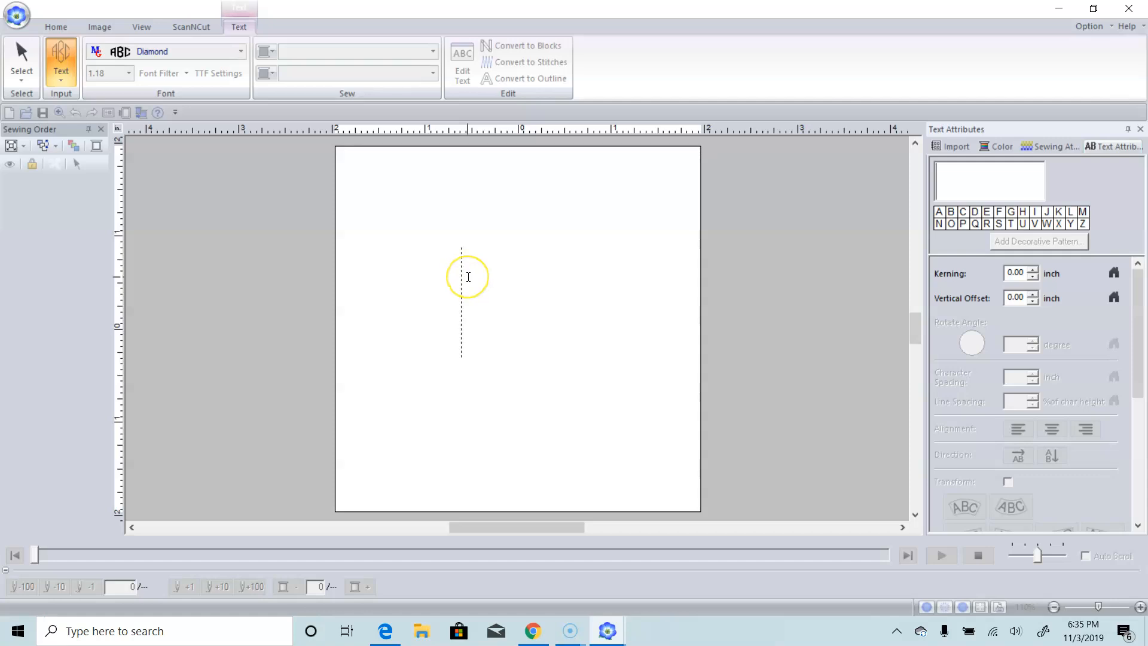
{"action": "type", "text": "CDL"}
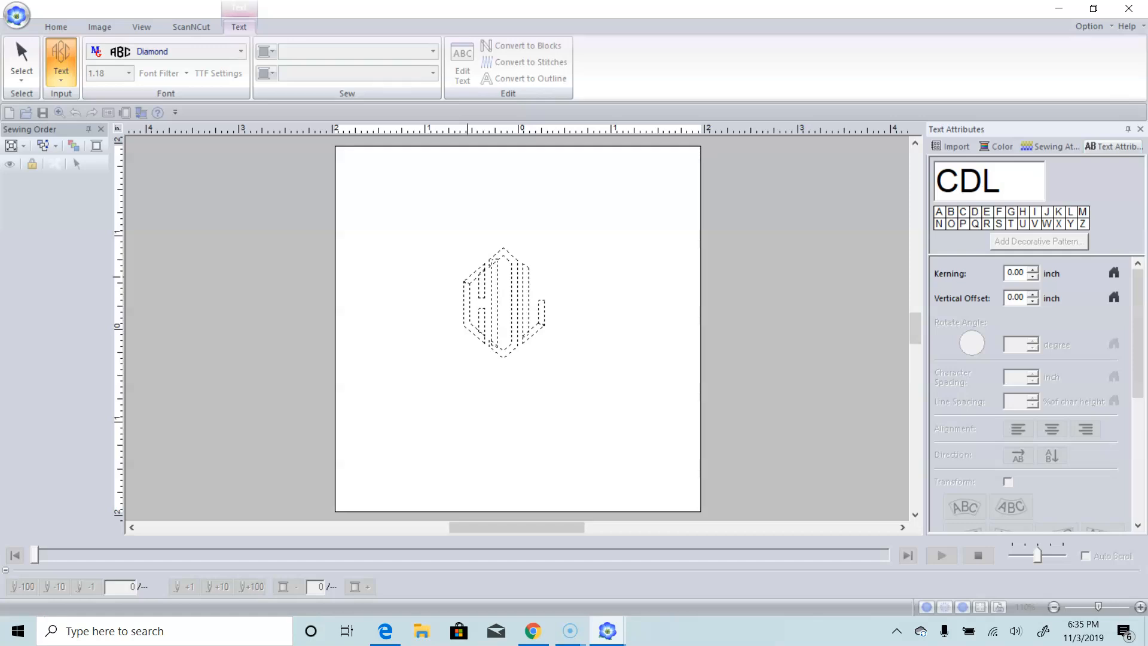
{"action": "key", "text": "Return"}
{"action": "left_click", "coordinate": [468, 281]}
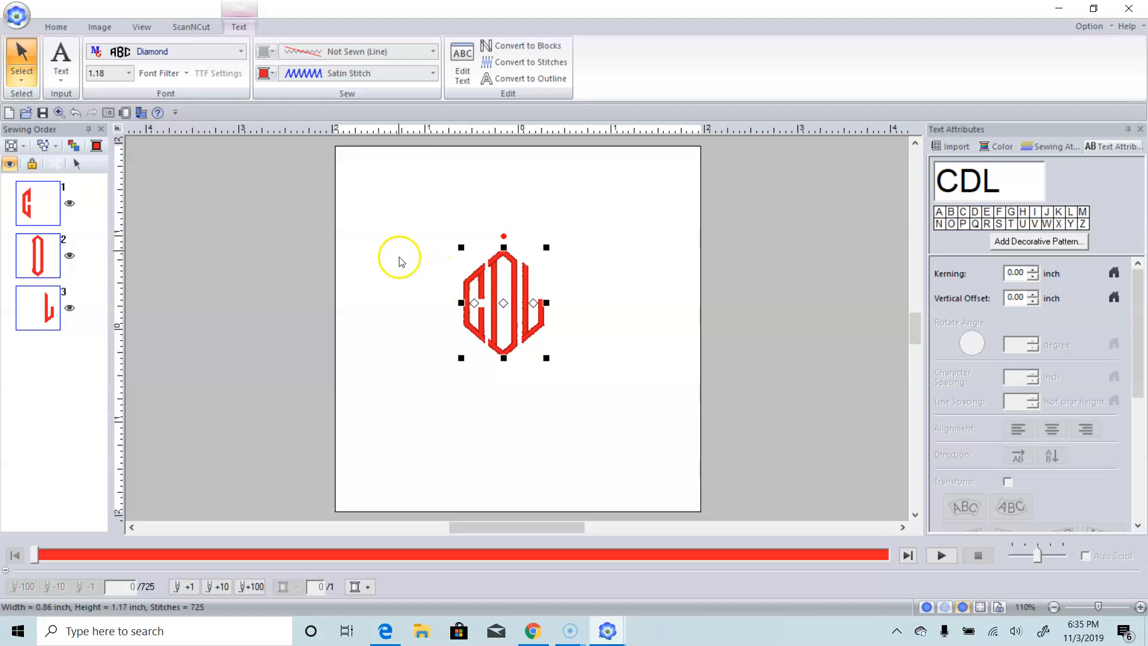
Change the CDL monogram's font to 093 Künstlerschreibschrift and move the lettering to the centre of the page.
{"action": "left_click", "coordinate": [241, 55]}
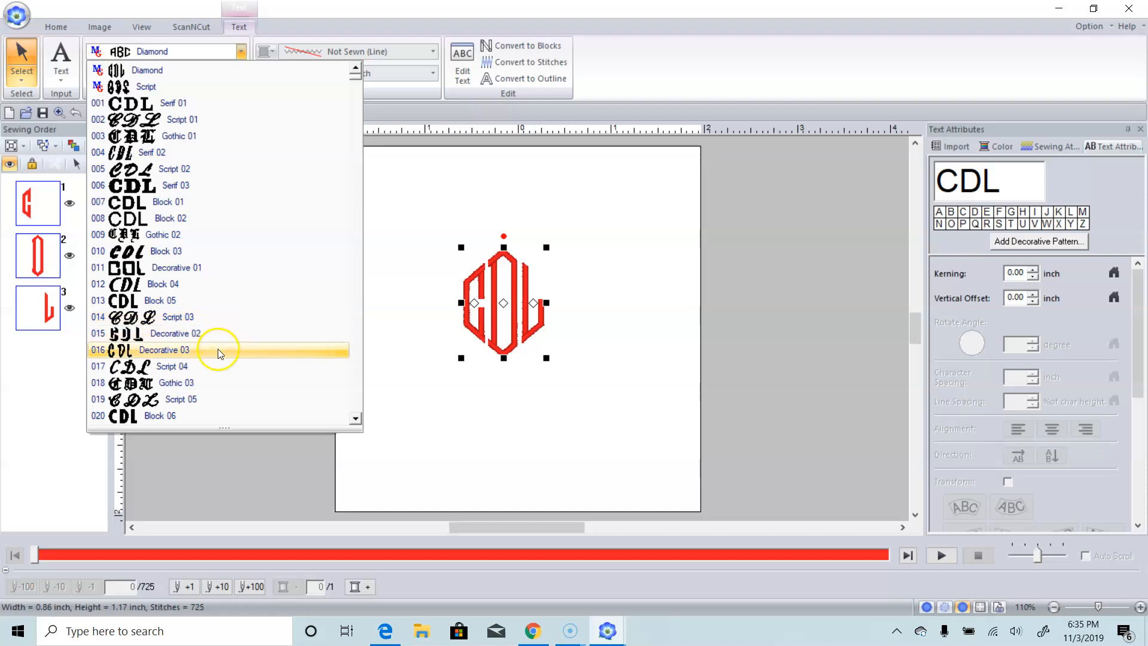
{"action": "scroll", "coordinate": [220, 357], "scroll_direction": "down", "scroll_amount": 1}
{"action": "scroll", "coordinate": [220, 357], "scroll_direction": "down", "scroll_amount": 1}
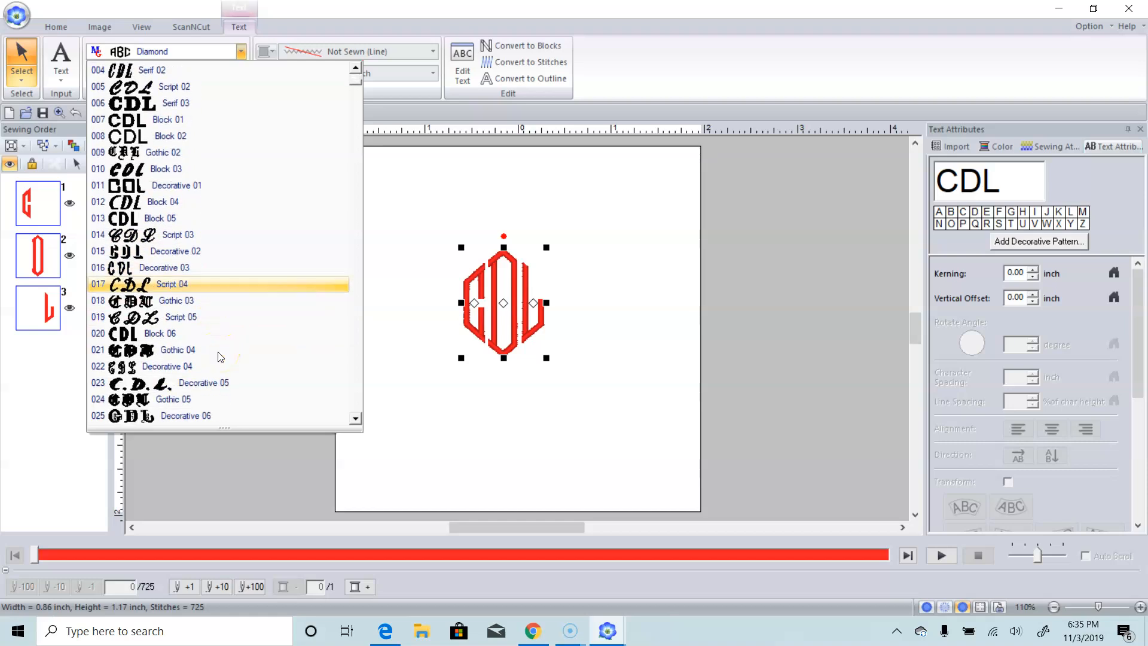
{"action": "scroll", "coordinate": [220, 357], "scroll_direction": "down", "scroll_amount": 1}
{"action": "scroll", "coordinate": [220, 356], "scroll_direction": "down", "scroll_amount": 1}
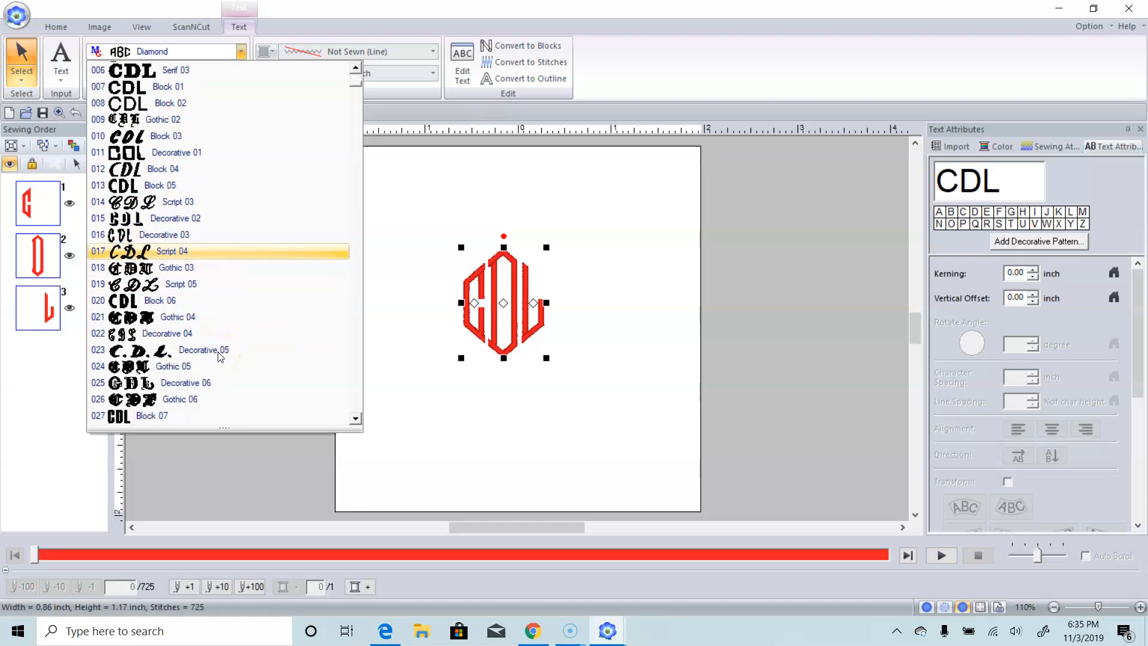
{"action": "scroll", "coordinate": [219, 356], "scroll_direction": "down", "scroll_amount": 2}
{"action": "scroll", "coordinate": [220, 357], "scroll_direction": "down", "scroll_amount": 1}
{"action": "scroll", "coordinate": [220, 357], "scroll_direction": "down", "scroll_amount": 2}
{"action": "scroll", "coordinate": [220, 356], "scroll_direction": "down", "scroll_amount": 5}
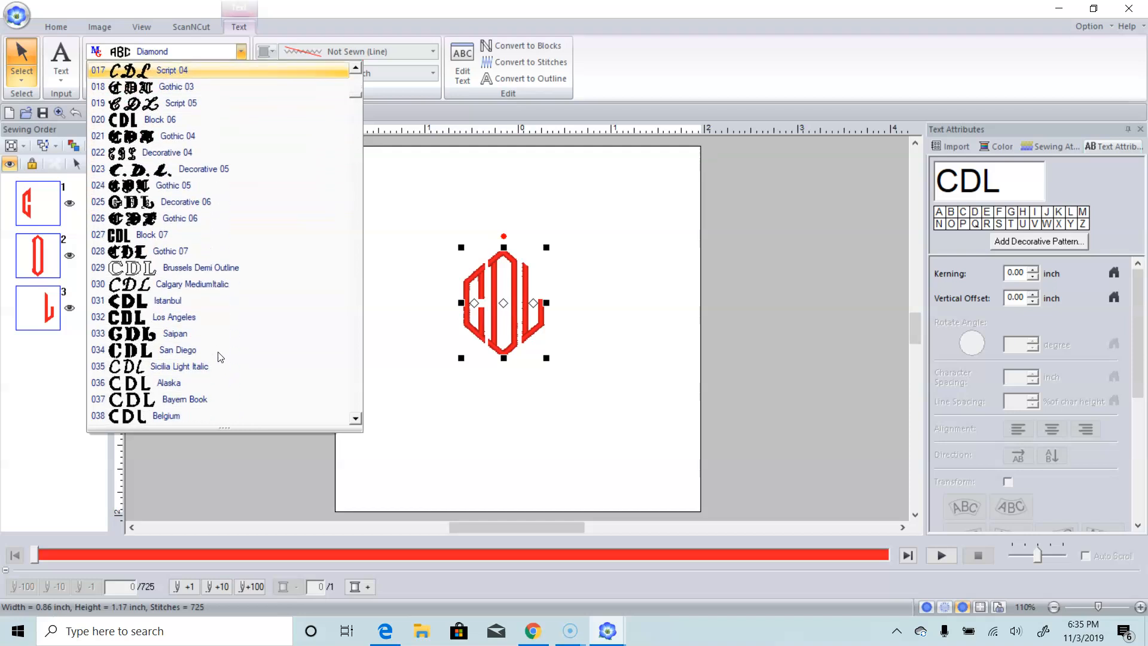
{"action": "scroll", "coordinate": [220, 356], "scroll_direction": "down", "scroll_amount": 1}
{"action": "scroll", "coordinate": [220, 357], "scroll_direction": "down", "scroll_amount": 2}
{"action": "scroll", "coordinate": [220, 357], "scroll_direction": "down", "scroll_amount": 4}
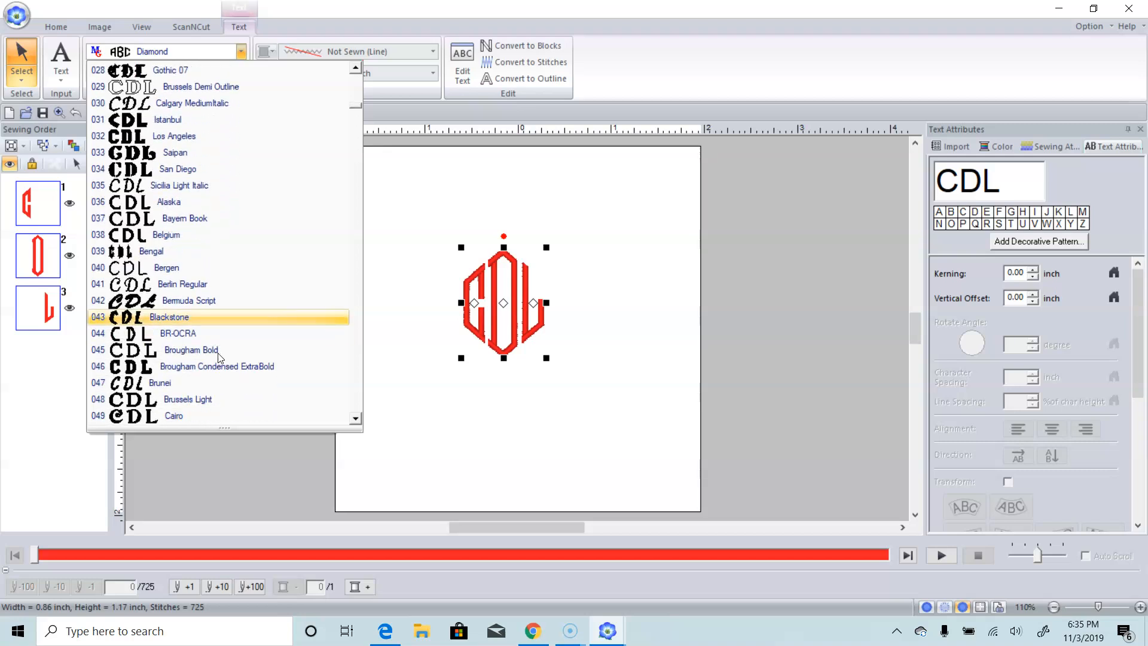
{"action": "scroll", "coordinate": [220, 360], "scroll_direction": "down", "scroll_amount": 3}
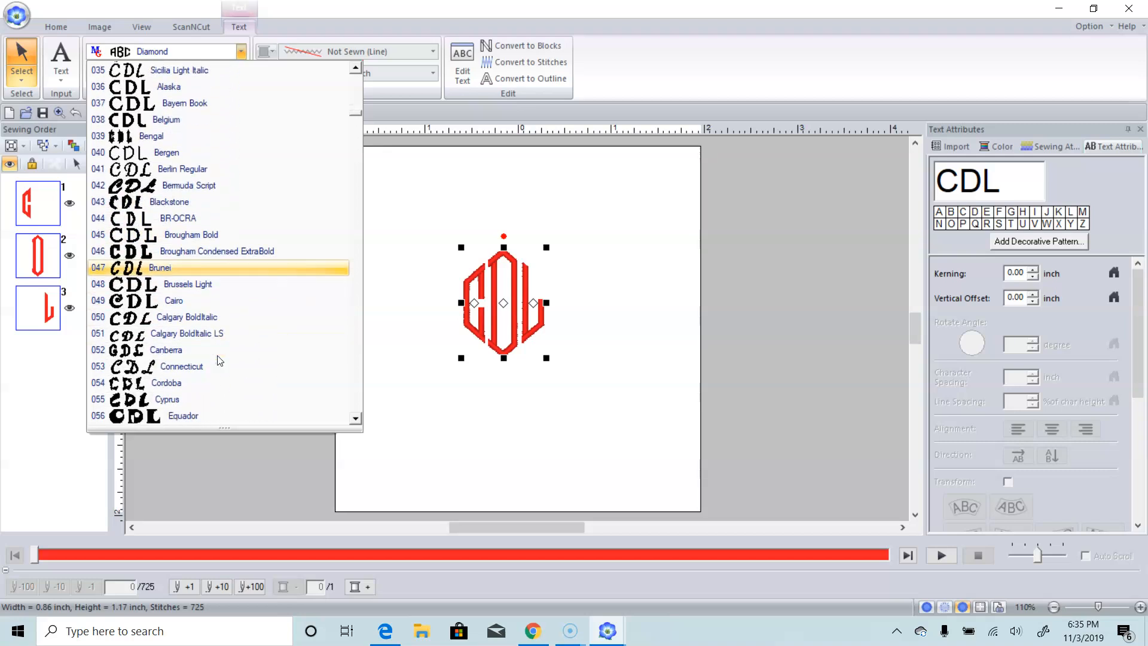
{"action": "scroll", "coordinate": [220, 360], "scroll_direction": "down", "scroll_amount": 1}
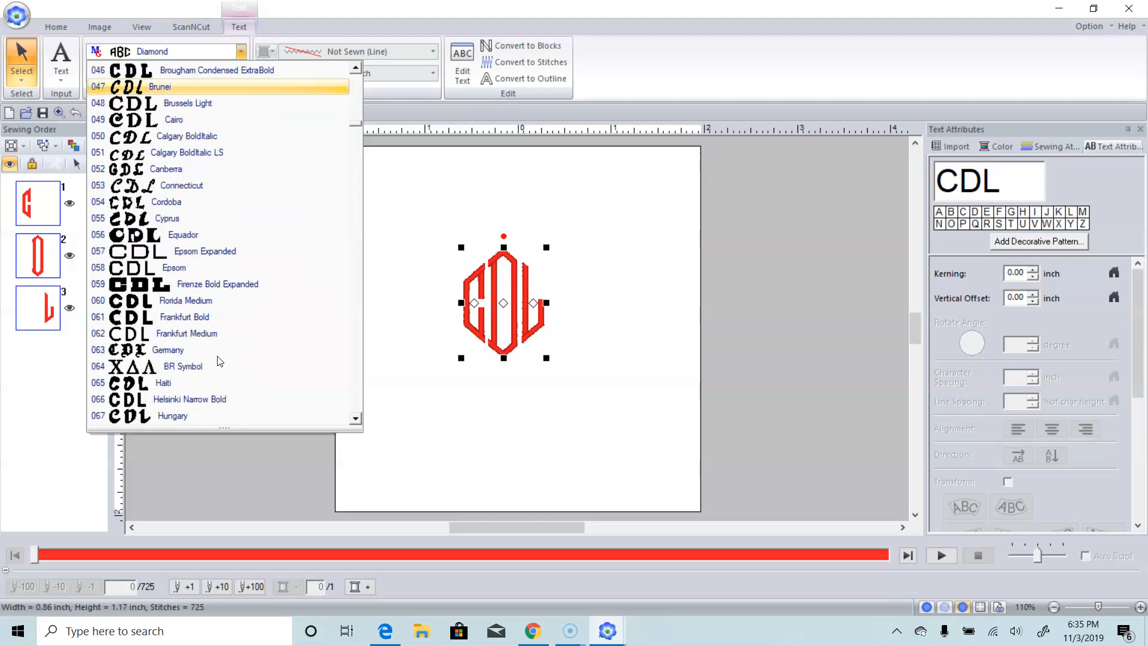
{"action": "scroll", "coordinate": [220, 360], "scroll_direction": "down", "scroll_amount": 1}
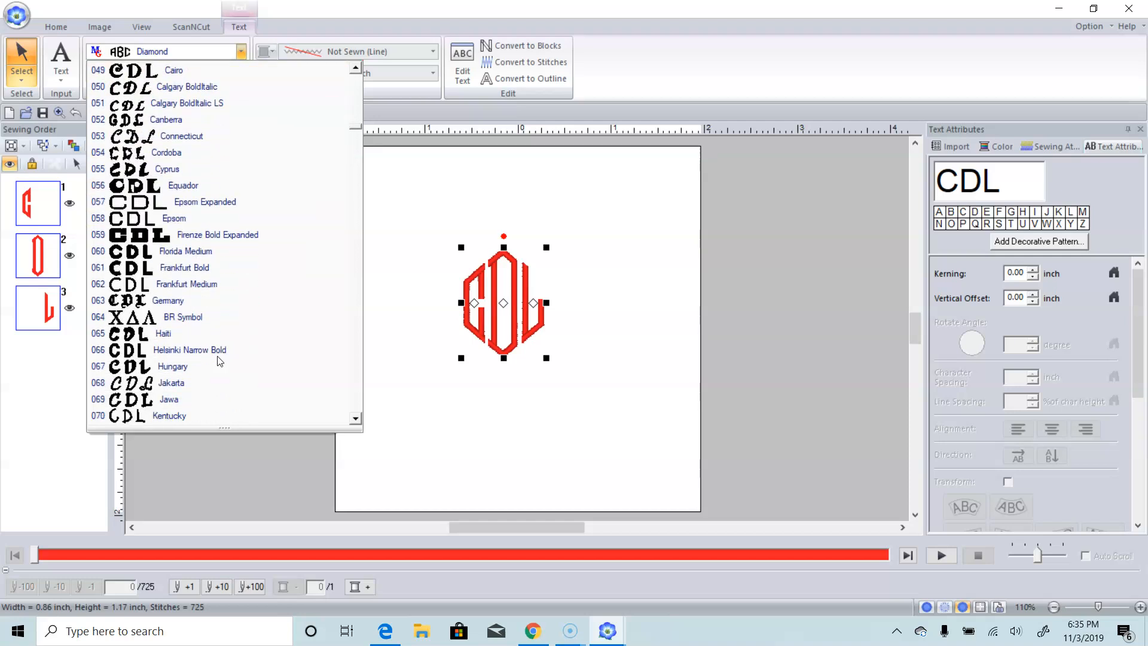
{"action": "scroll", "coordinate": [220, 360], "scroll_direction": "down", "scroll_amount": 1}
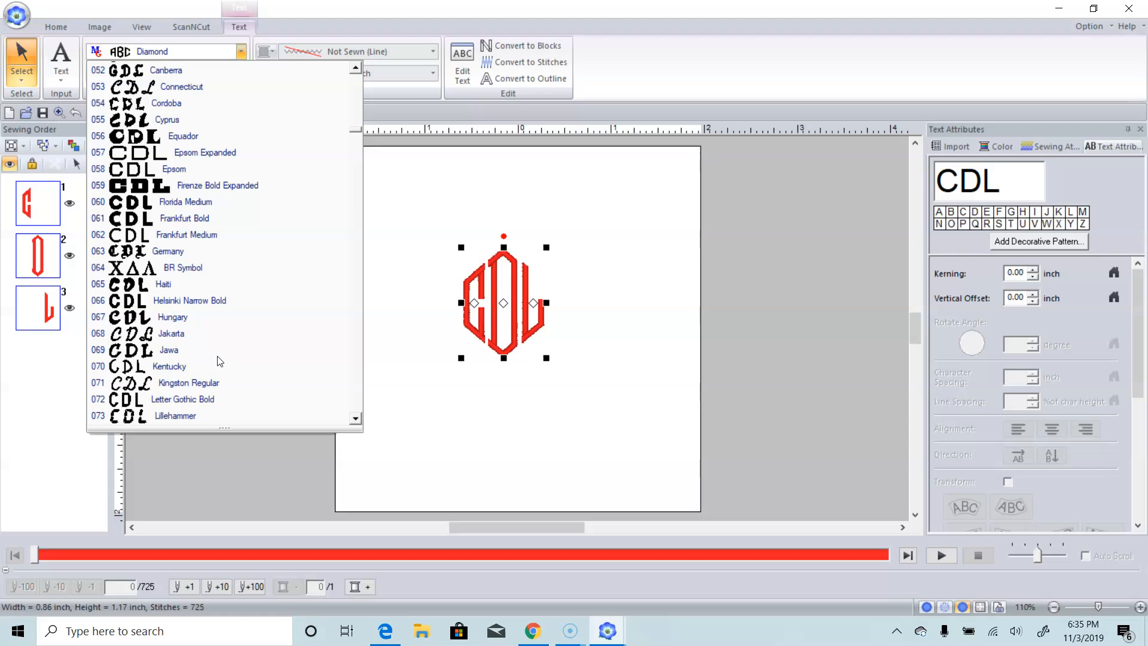
{"action": "scroll", "coordinate": [220, 361], "scroll_direction": "down", "scroll_amount": 1}
{"action": "scroll", "coordinate": [220, 360], "scroll_direction": "down", "scroll_amount": 2}
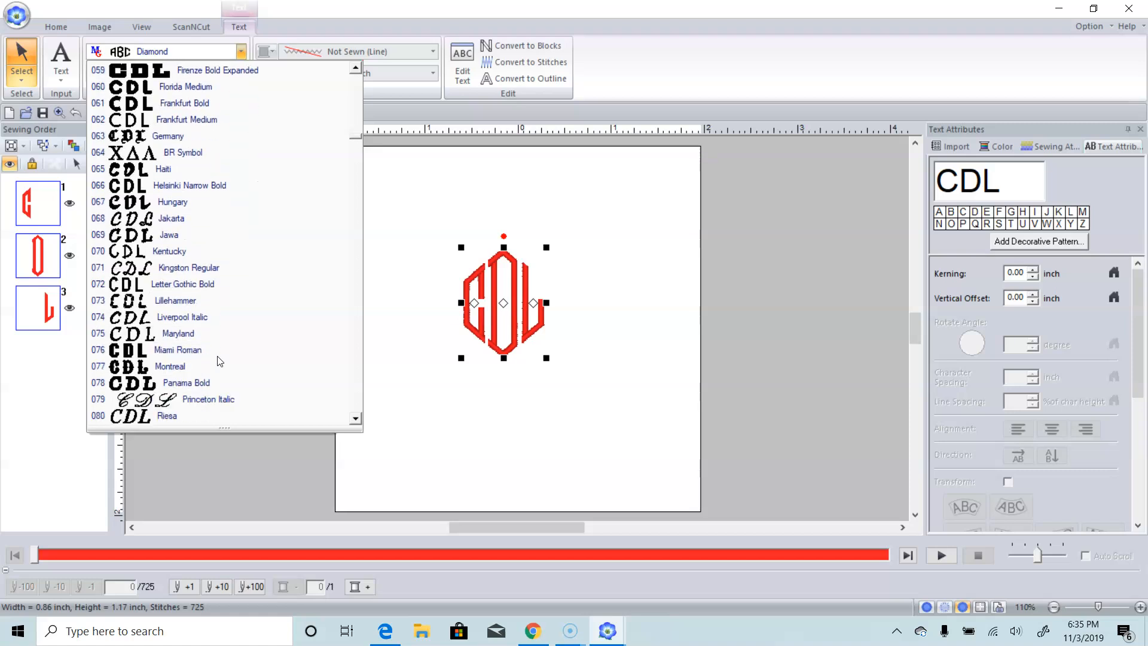
{"action": "scroll", "coordinate": [220, 361], "scroll_direction": "down", "scroll_amount": 4}
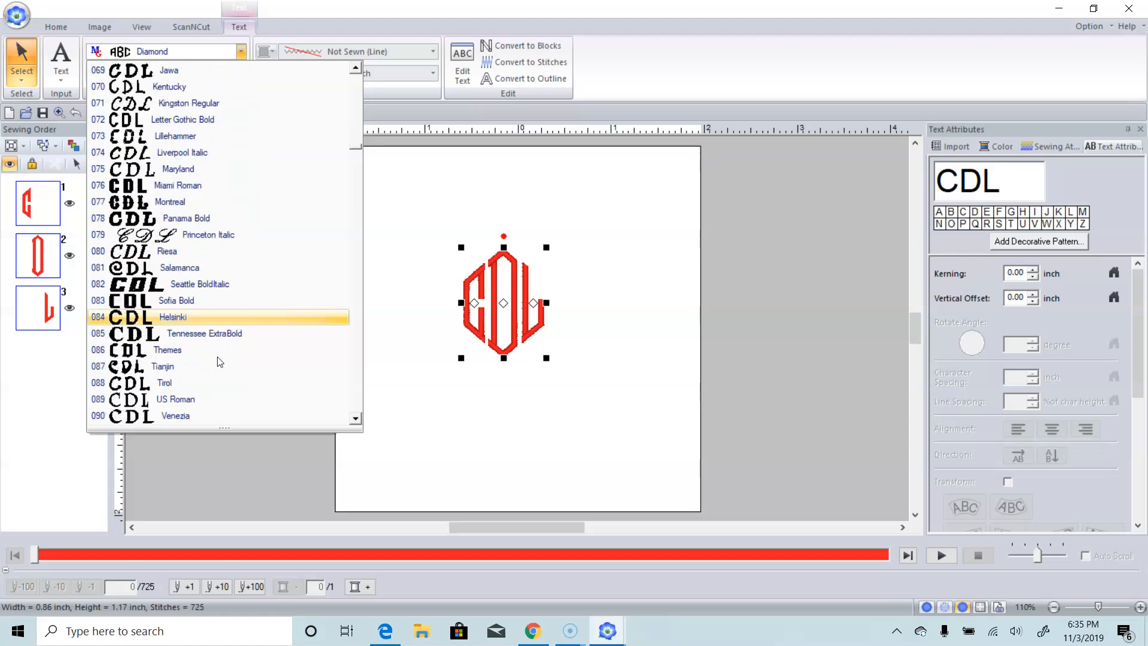
{"action": "scroll", "coordinate": [219, 360], "scroll_direction": "down", "scroll_amount": 2}
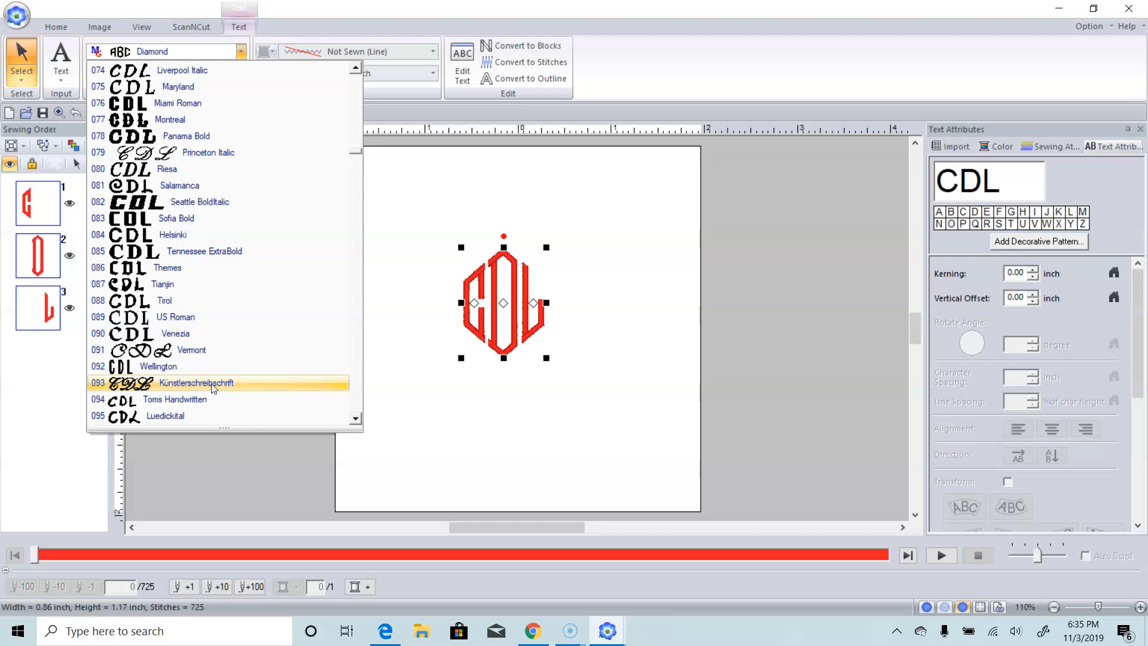
{"action": "left_click", "coordinate": [213, 384]}
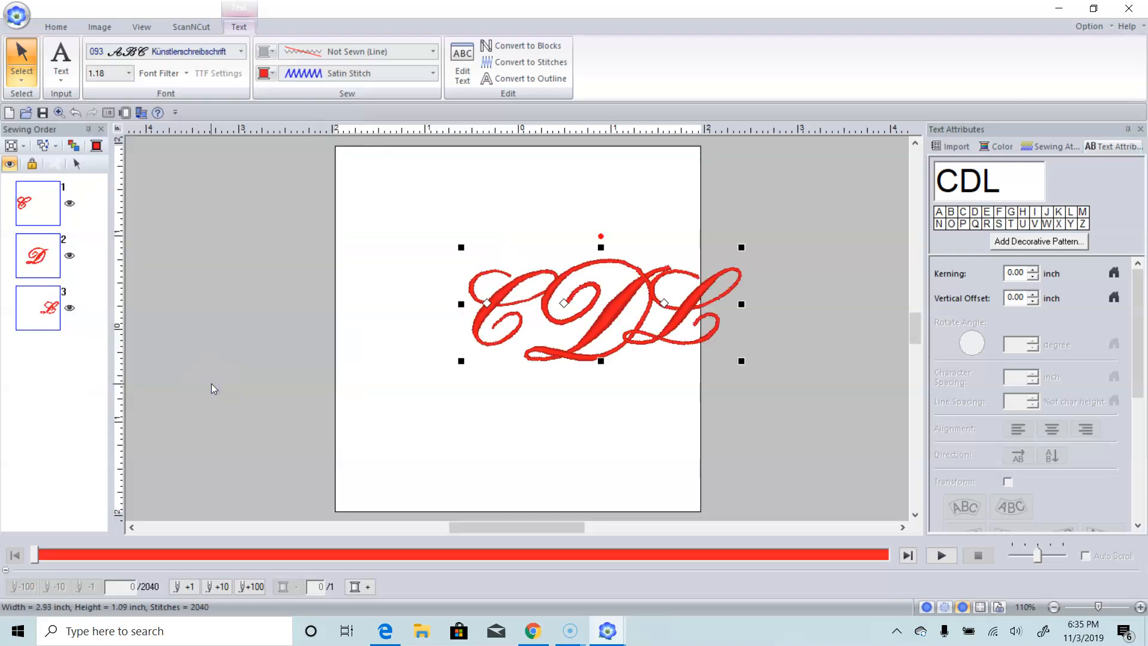
{"action": "left_click_drag", "start_coordinate": [565, 305], "coordinate": [486, 318]}
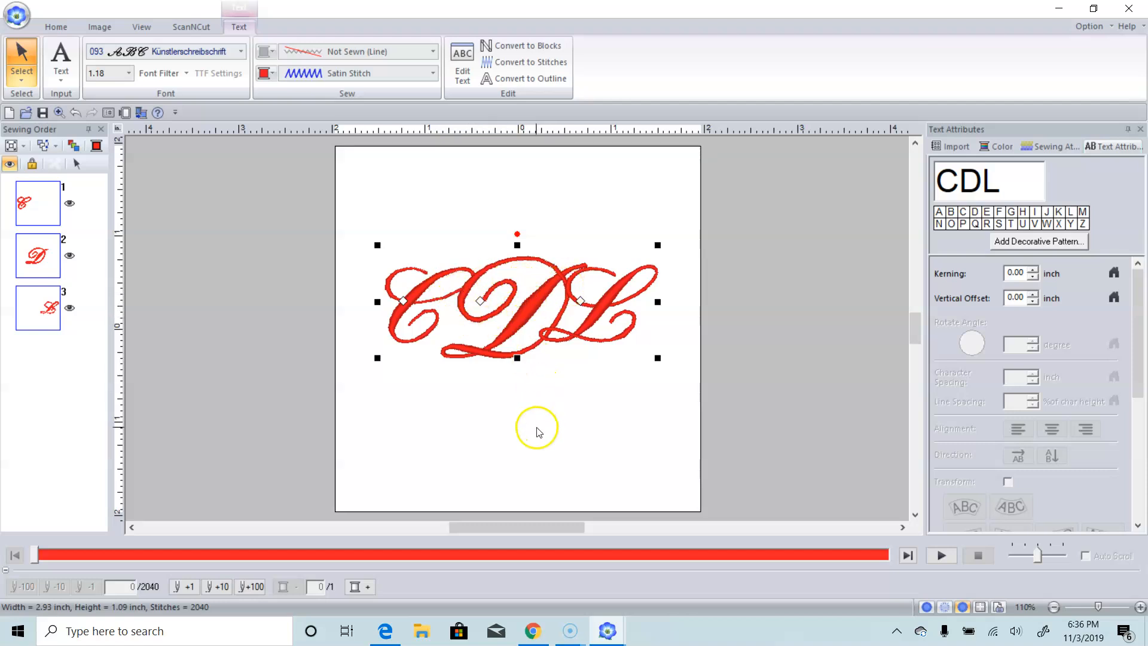
Shift the monogram left from the C, and separate the D from the C with a kerning of about 0.11 inch.
{"action": "left_click", "coordinate": [404, 301]}
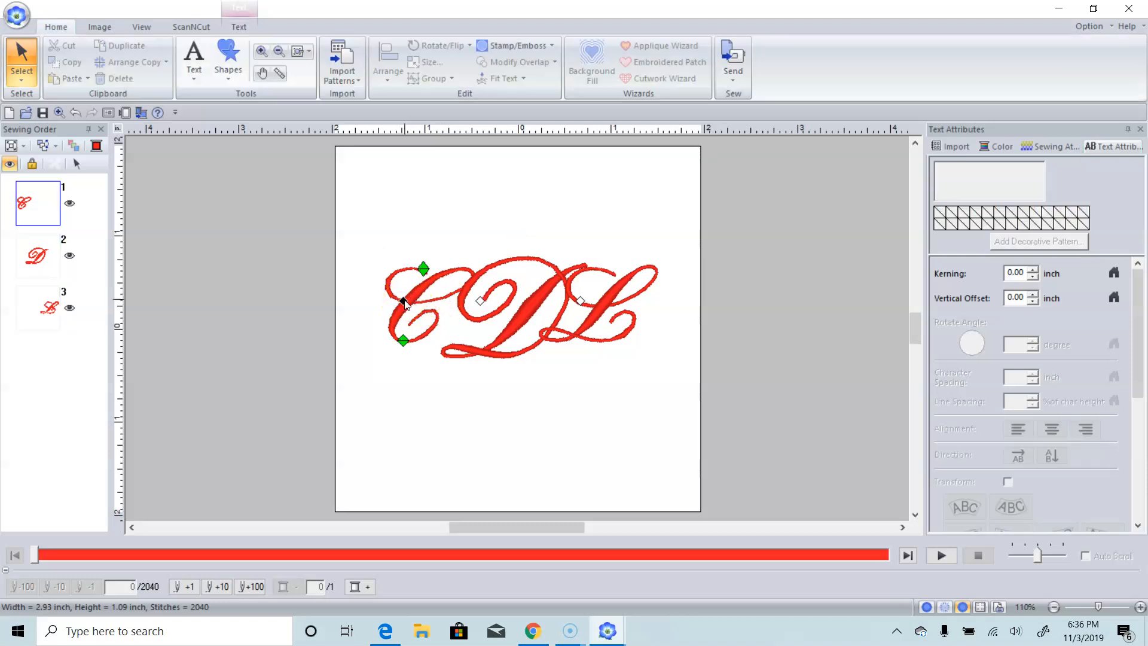
{"action": "mouse_move", "coordinate": [404, 303]}
{"action": "left_mouse_down"}
{"action": "mouse_move", "coordinate": [391, 296]}
{"action": "mouse_move", "coordinate": [404, 297]}
{"action": "left_mouse_up"}
{"action": "left_click", "coordinate": [461, 302]}
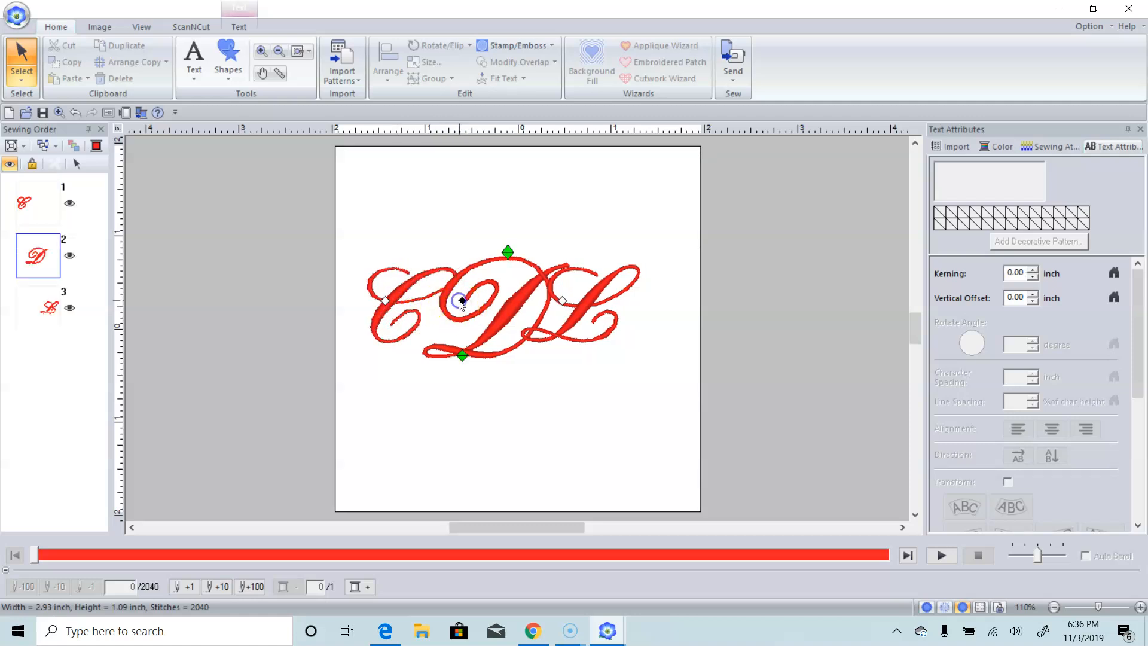
{"action": "left_click", "coordinate": [464, 303]}
{"action": "left_click_drag", "start_coordinate": [467, 299], "coordinate": [478, 303]}
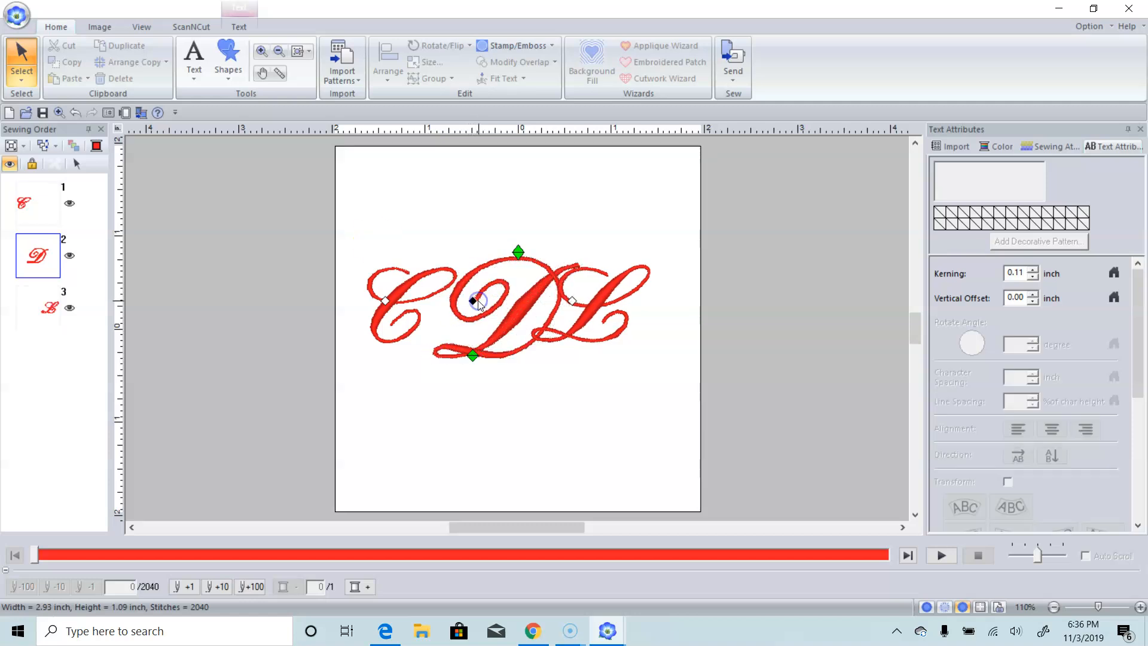
Move the L away from the D with a kerning of about 0.17 inch.
{"action": "left_click", "coordinate": [473, 301]}
{"action": "left_click", "coordinate": [572, 300]}
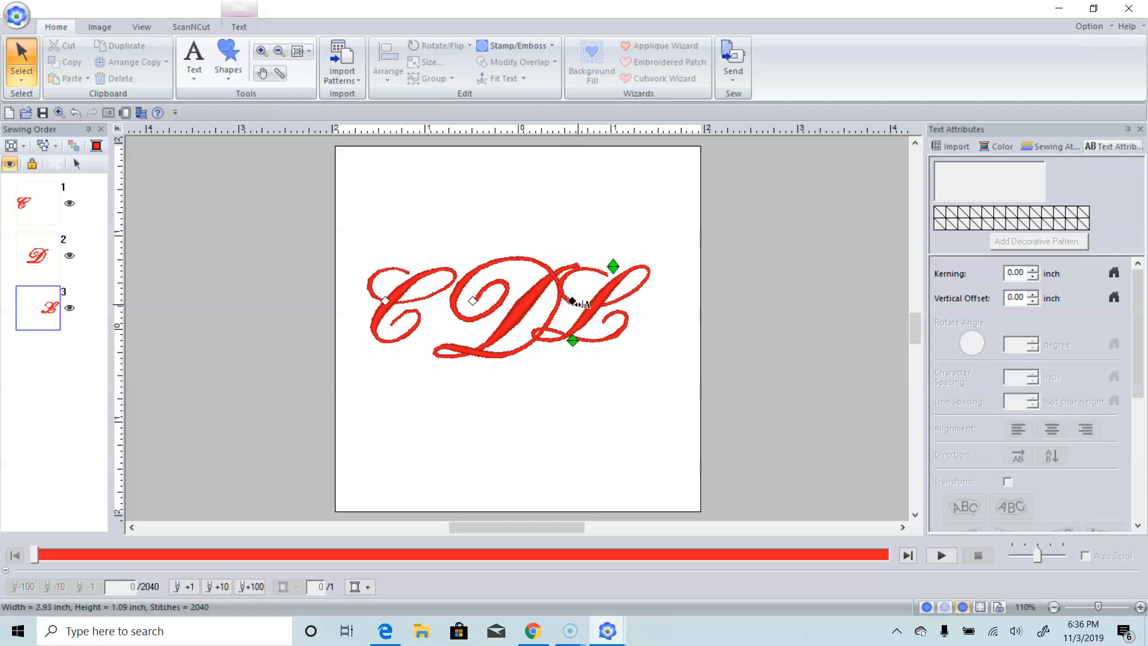
{"action": "left_click_drag", "start_coordinate": [578, 303], "coordinate": [591, 305]}
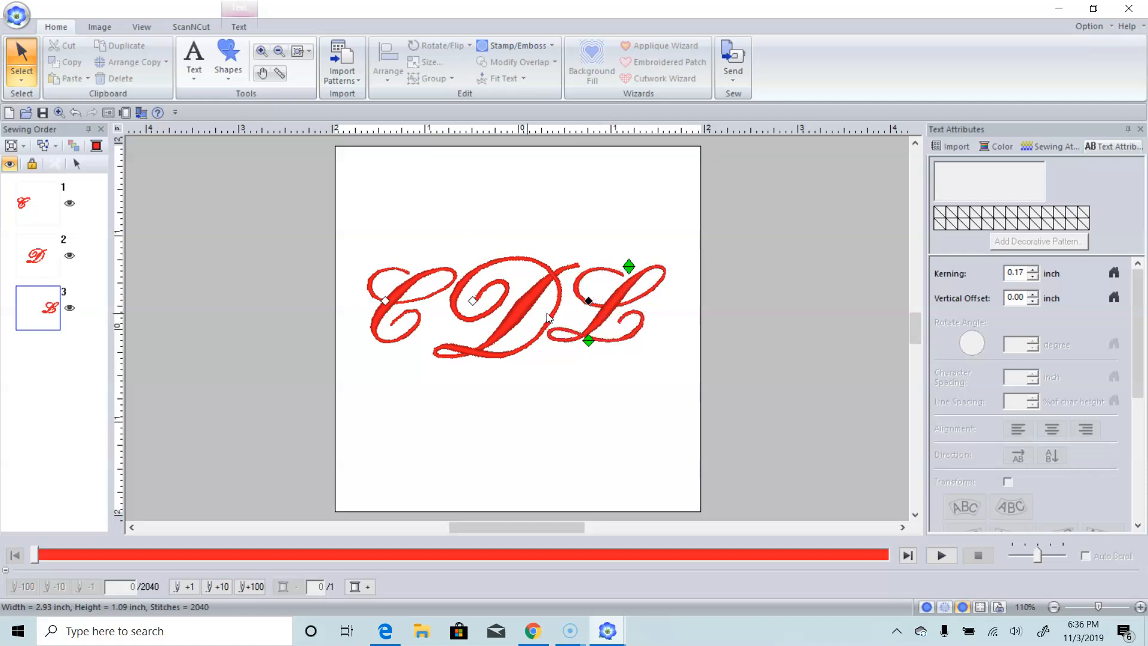
Enlarge the middle letter D and lower it to a vertical offset of about -0.16 inch.
{"action": "left_click", "coordinate": [472, 301]}
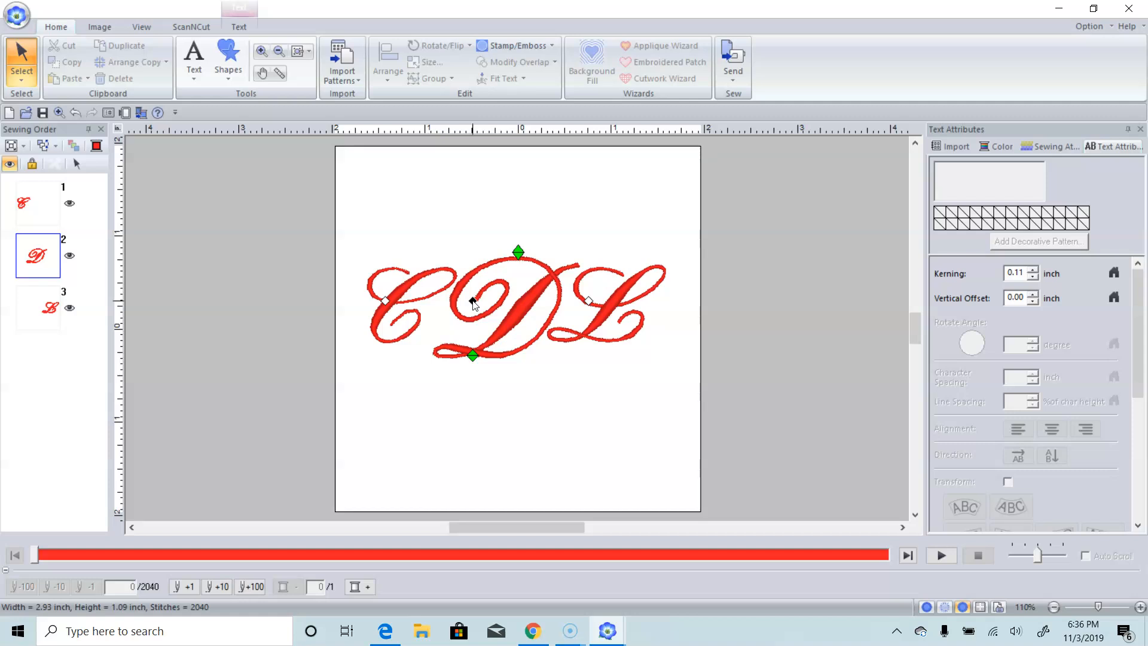
{"action": "left_click_drag", "start_coordinate": [514, 254], "coordinate": [527, 248]}
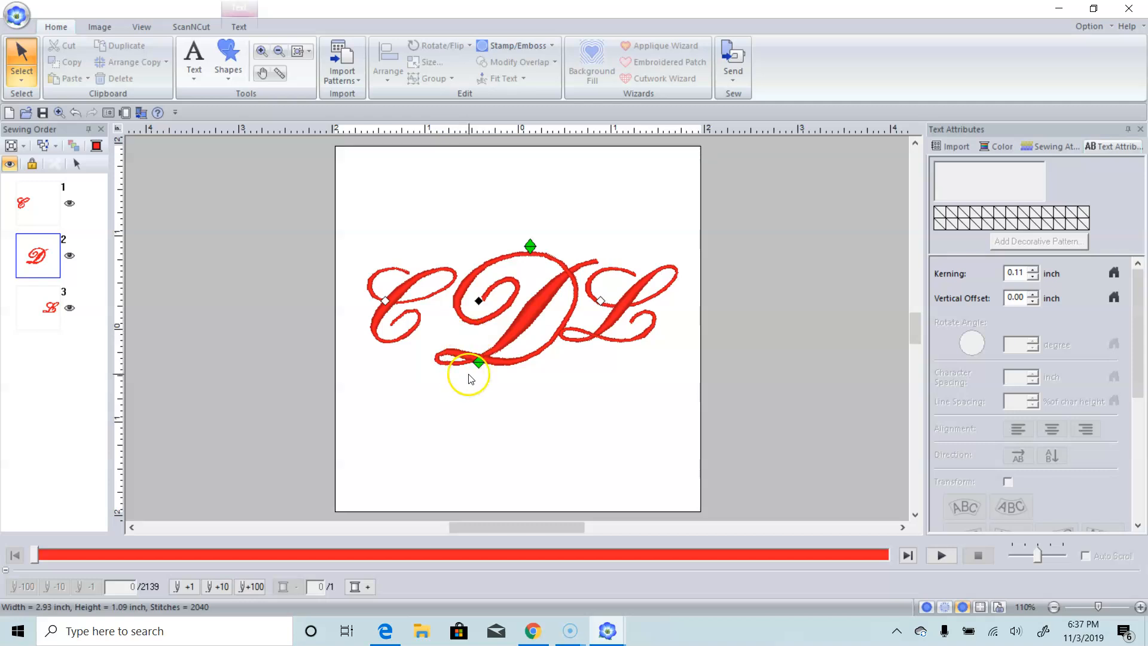
{"action": "left_click_drag", "start_coordinate": [480, 361], "coordinate": [472, 378]}
{"action": "left_click_drag", "start_coordinate": [526, 259], "coordinate": [534, 246]}
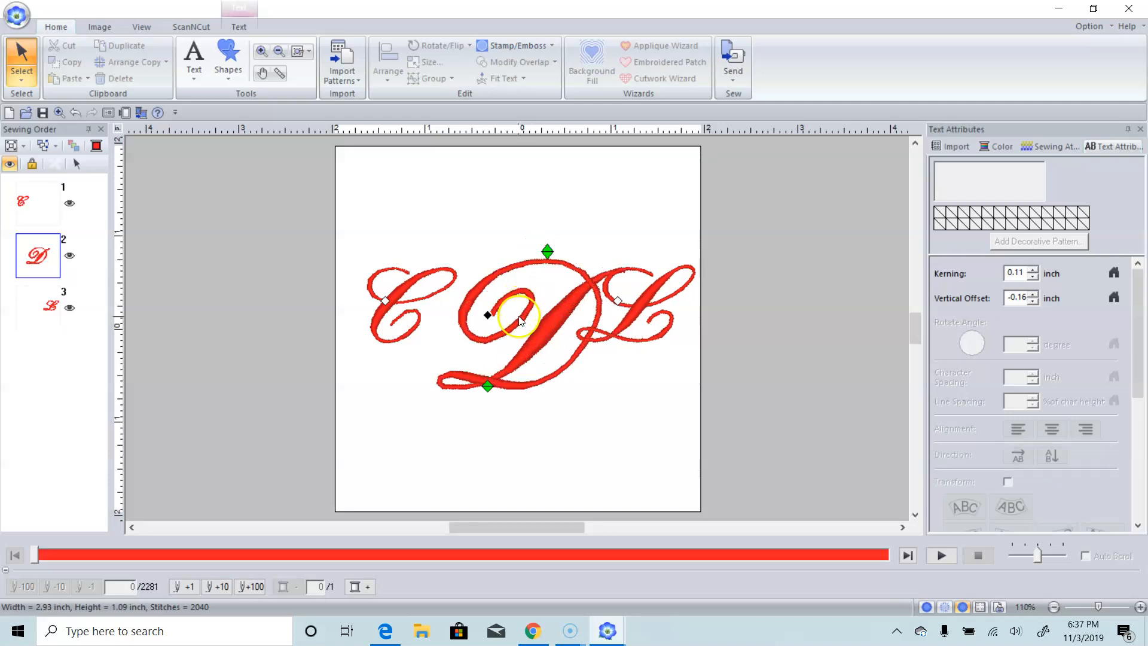
{"action": "left_click", "coordinate": [538, 341]}
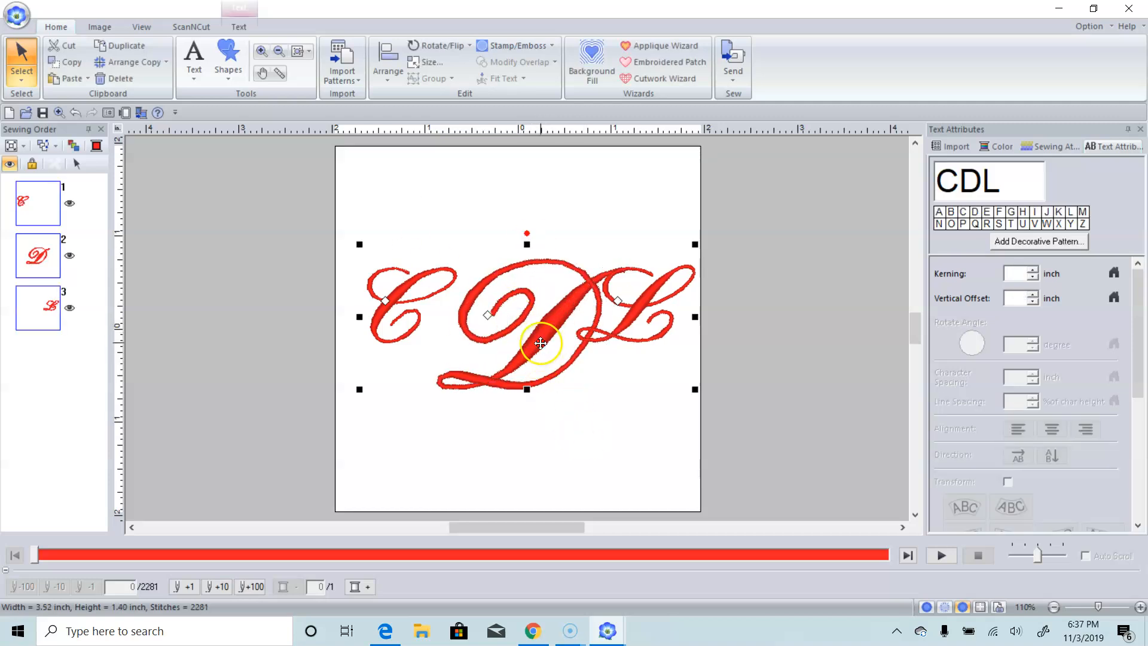
Move the D closer to the C with a kerning of about -0.01 inch and enlarge it slightly more.
{"action": "left_click", "coordinate": [488, 315]}
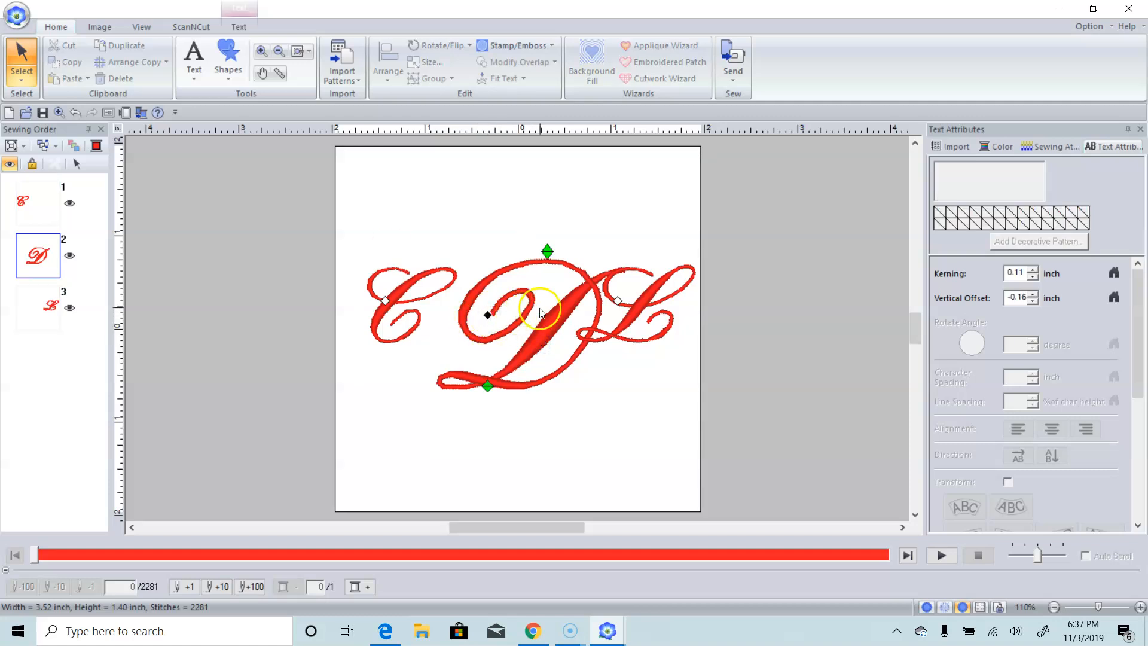
{"action": "left_click_drag", "start_coordinate": [548, 317], "coordinate": [543, 311]}
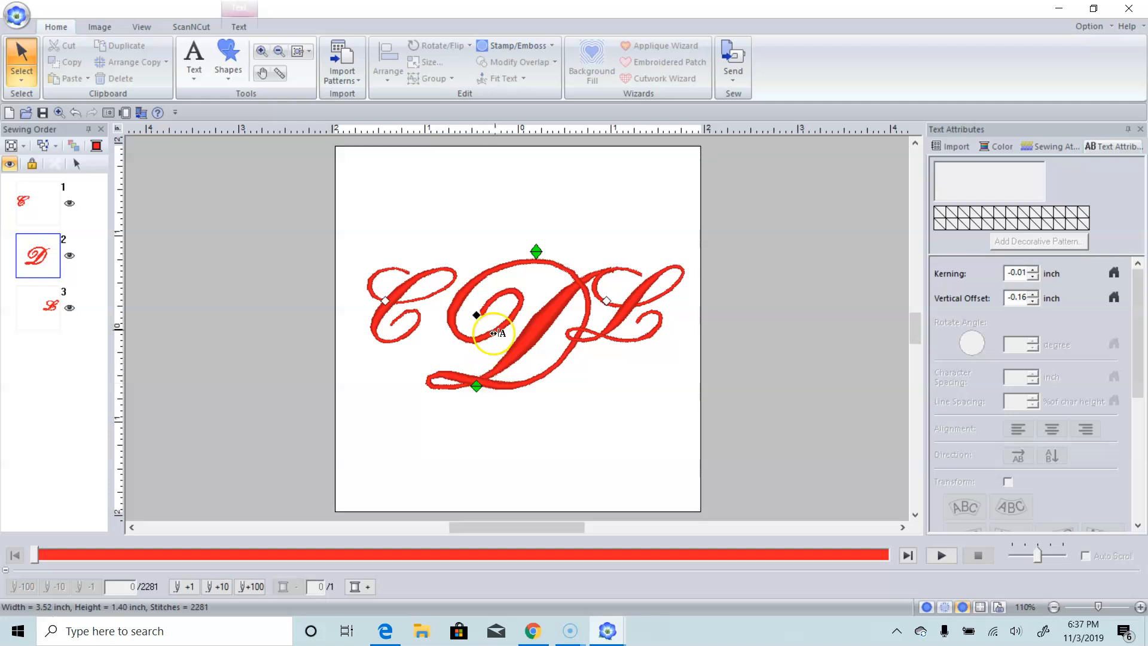
{"action": "left_click_drag", "start_coordinate": [544, 227], "coordinate": [535, 253]}
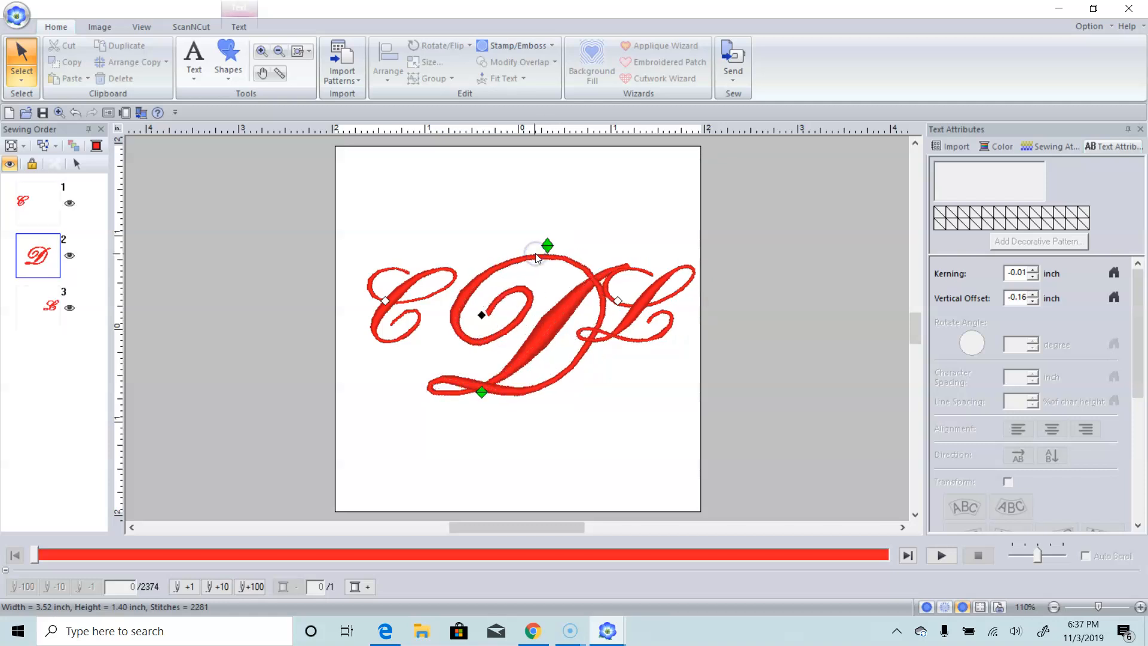
Move the L outward to a kerning of about 0.33 inch and shift the enlarged D further toward the C.
{"action": "left_click", "coordinate": [618, 301]}
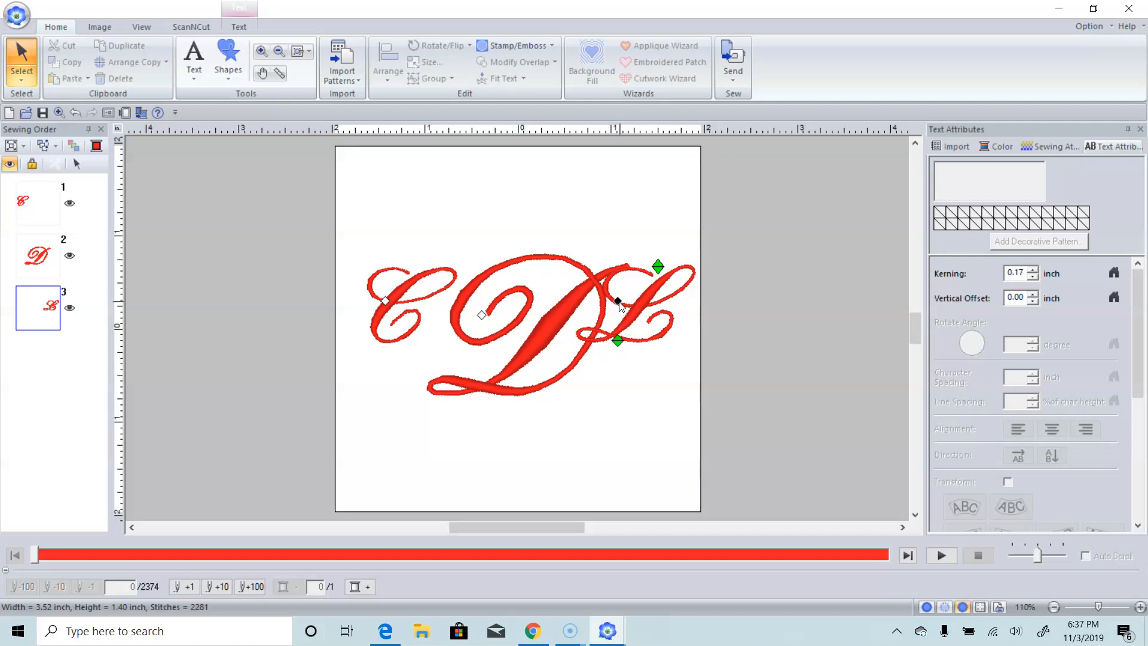
{"action": "left_click_drag", "start_coordinate": [621, 306], "coordinate": [635, 307]}
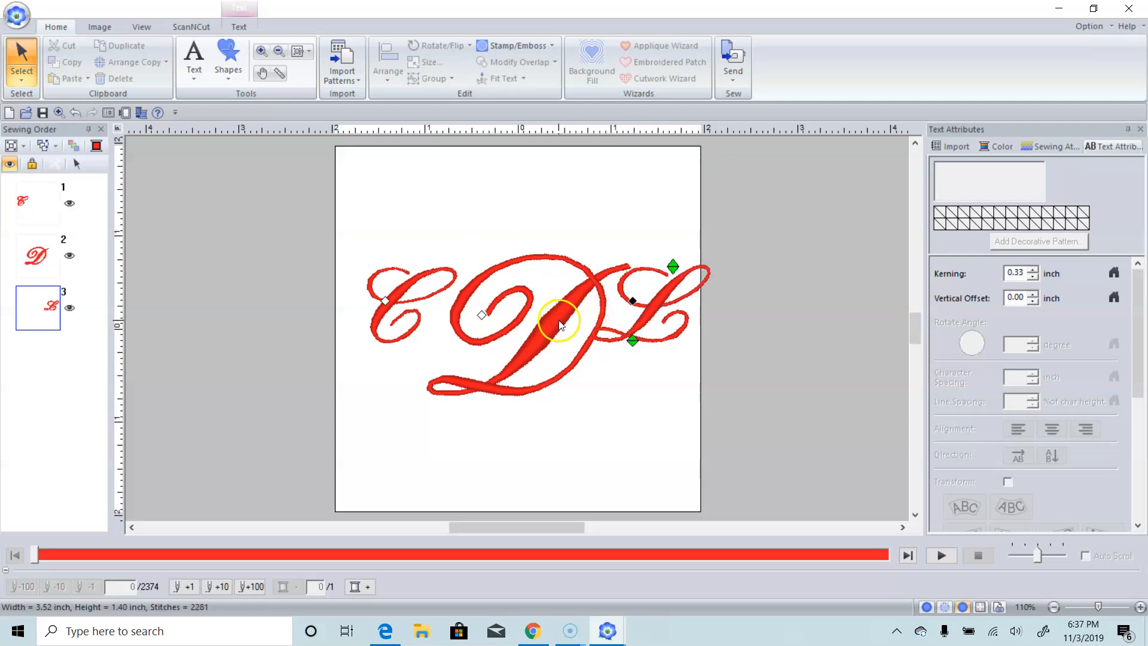
{"action": "left_click", "coordinate": [551, 328]}
{"action": "left_click", "coordinate": [506, 327]}
{"action": "left_click_drag", "start_coordinate": [506, 328], "coordinate": [486, 325]}
Increase the L's kerning to about 0.40 inch to separate it further from the enlarged D.
{"action": "left_click", "coordinate": [626, 300]}
{"action": "left_click", "coordinate": [623, 301]}
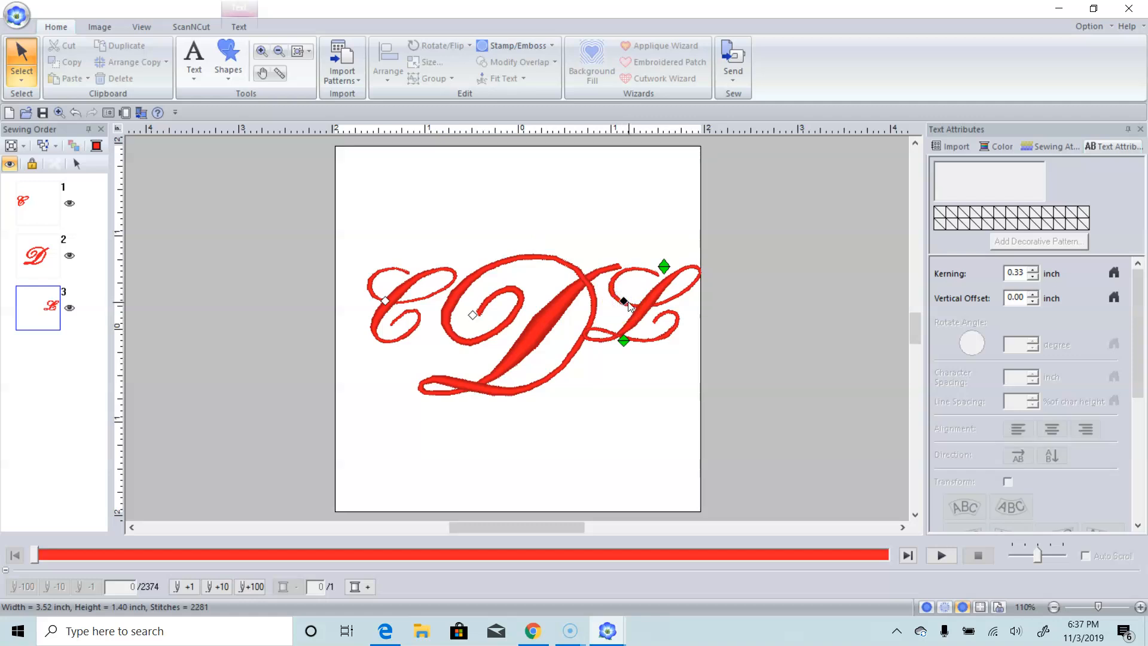
{"action": "left_click_drag", "start_coordinate": [631, 304], "coordinate": [639, 305]}
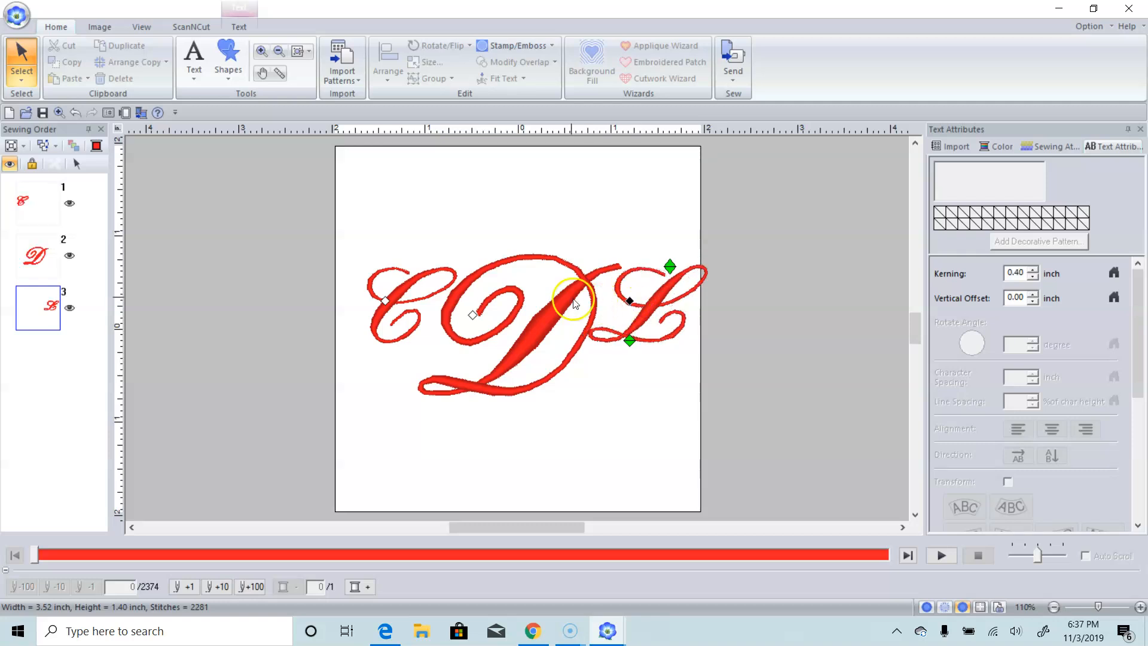
Lower the letter C to a vertical offset of about -0.31 inch, using the displayed grid as a reference.
{"action": "left_click", "coordinate": [385, 302]}
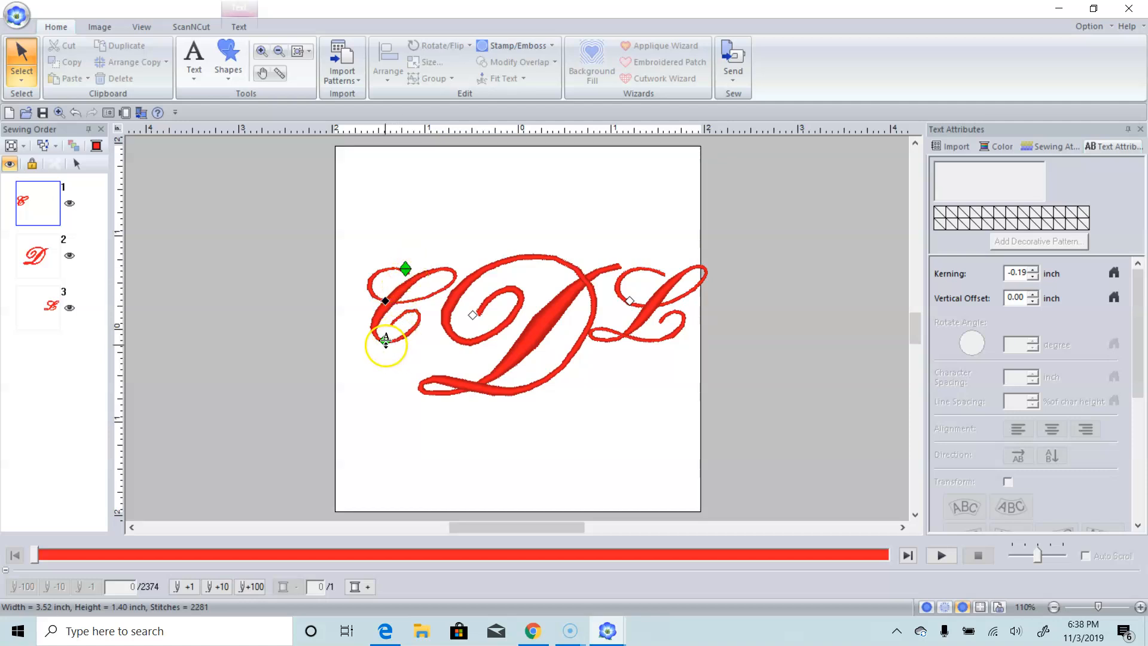
{"action": "left_click_drag", "start_coordinate": [385, 342], "coordinate": [384, 365]}
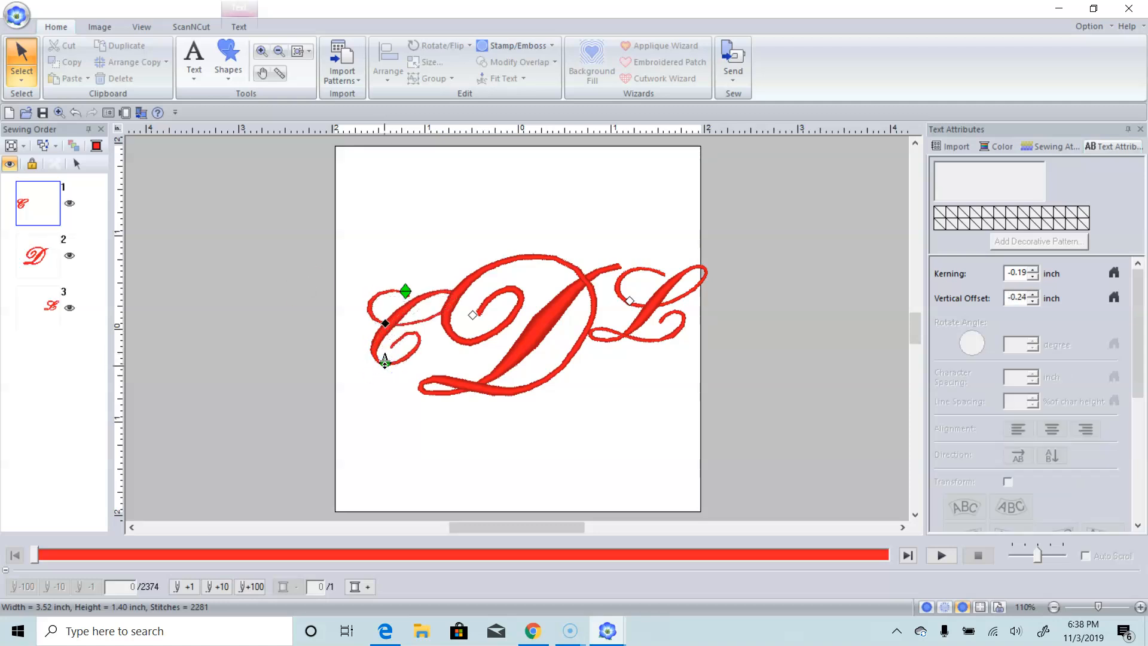
{"action": "left_click", "coordinate": [979, 610]}
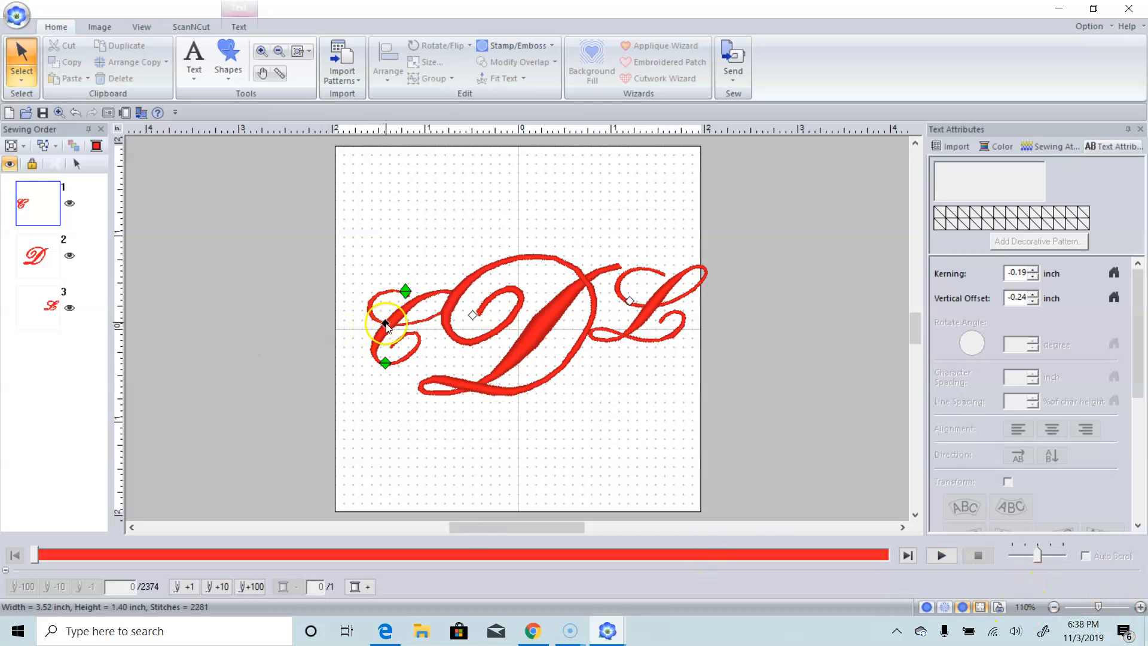
{"action": "left_click_drag", "start_coordinate": [383, 363], "coordinate": [382, 369]}
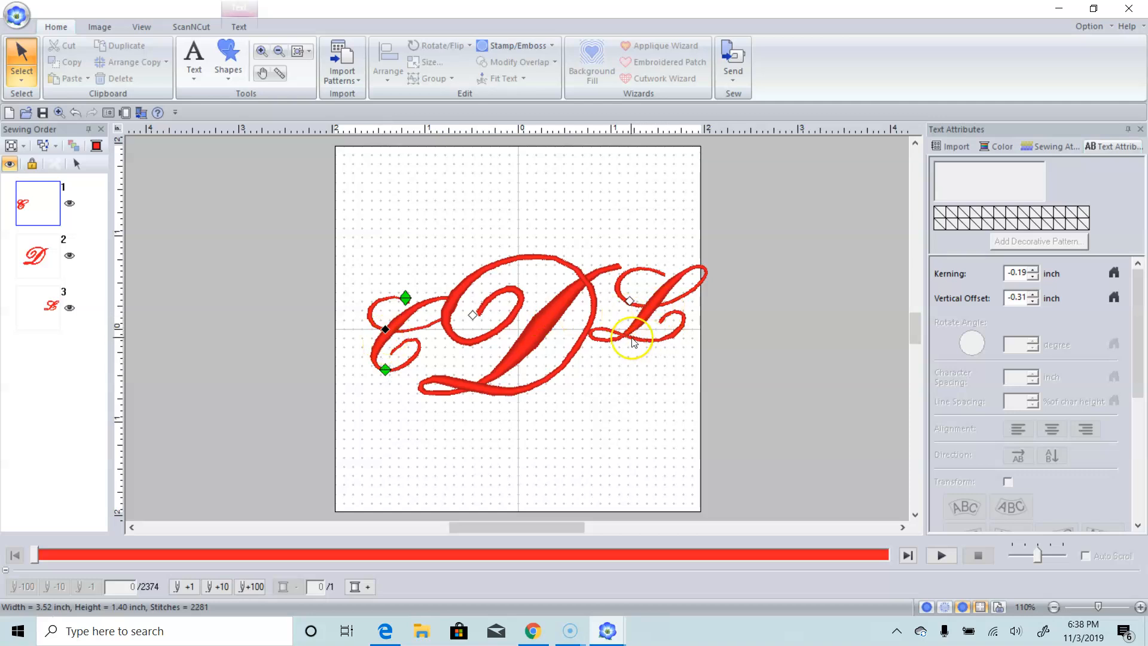
Lower the letter L to a vertical offset of about -0.33 inch and bring it inward to a kerning of about 0.24 inch.
{"action": "left_click", "coordinate": [630, 314]}
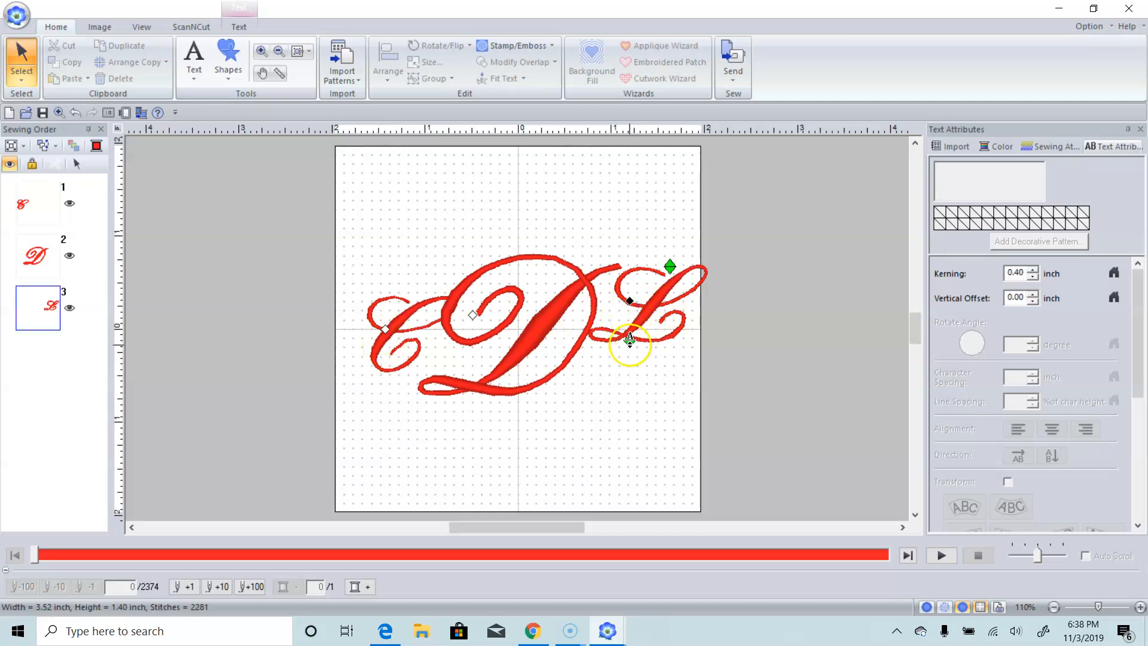
{"action": "left_click_drag", "start_coordinate": [629, 347], "coordinate": [622, 380]}
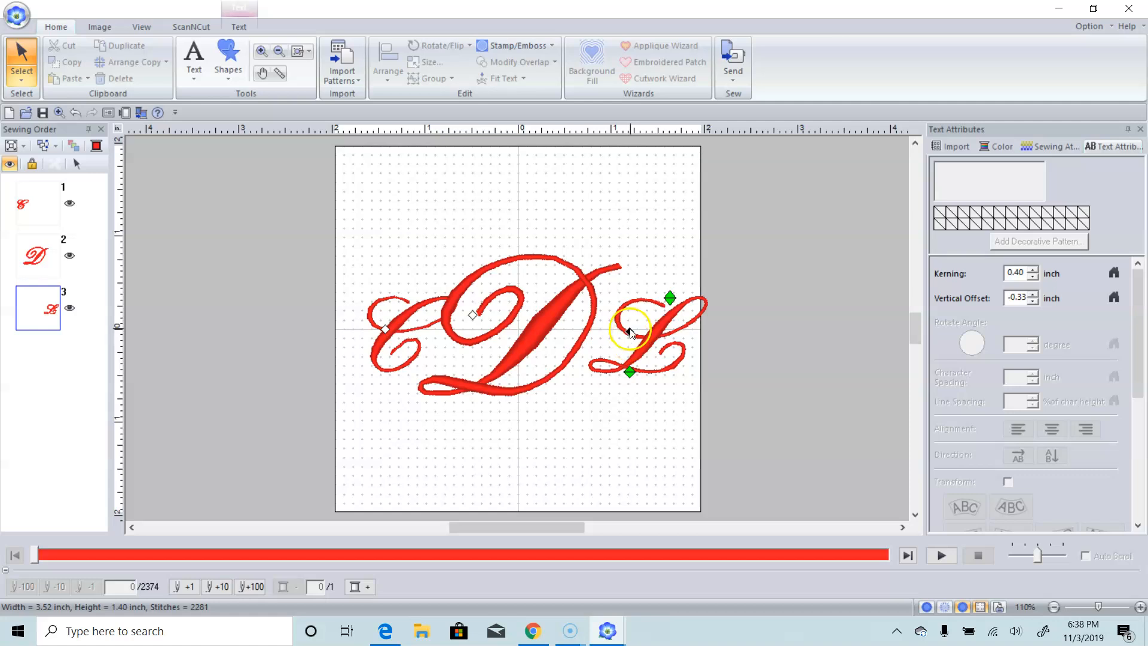
{"action": "left_click_drag", "start_coordinate": [639, 339], "coordinate": [626, 339]}
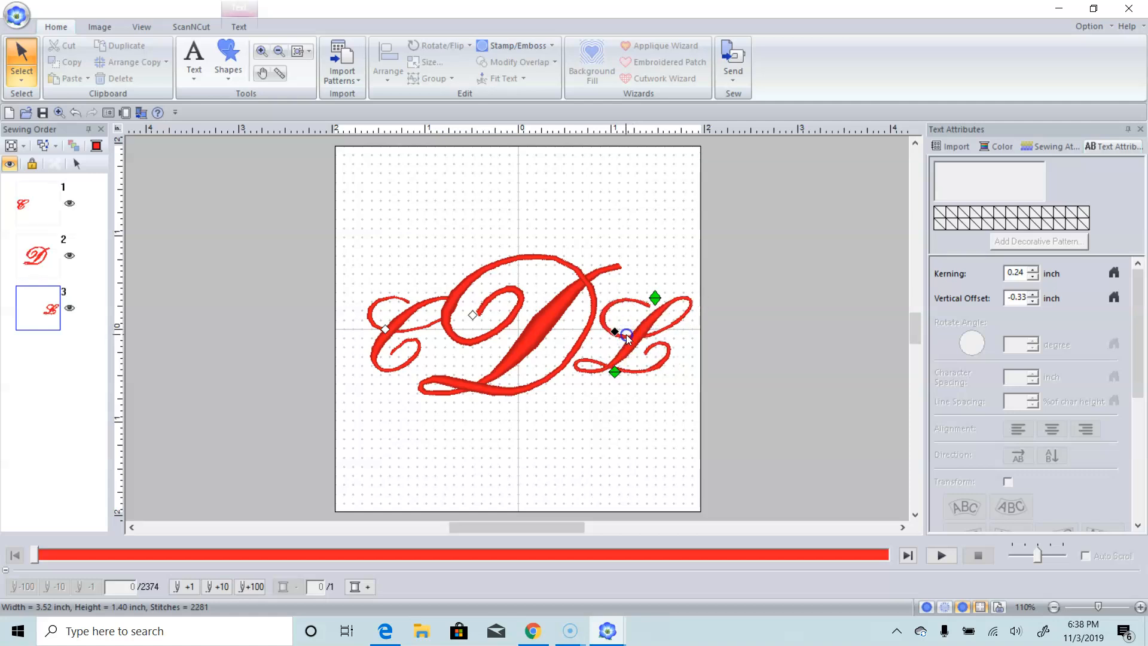
{"action": "left_click", "coordinate": [624, 336]}
{"action": "left_click", "coordinate": [610, 357]}
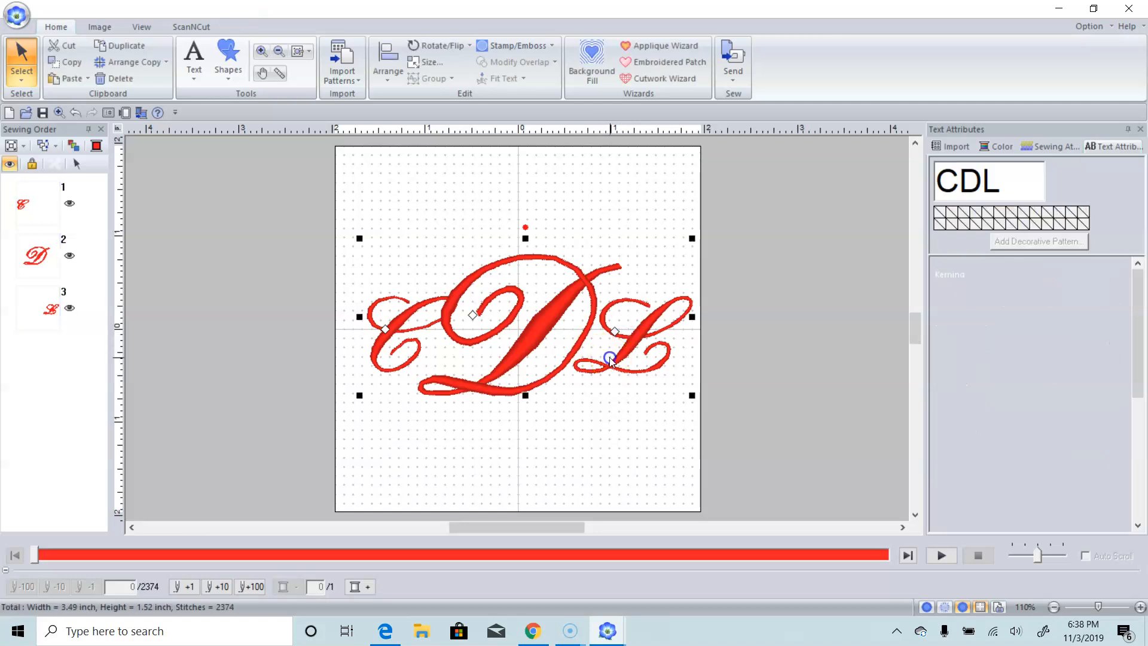
Move the letter L closer to the D until its kerning is about 0.12 inch.
{"action": "left_click", "coordinate": [626, 333]}
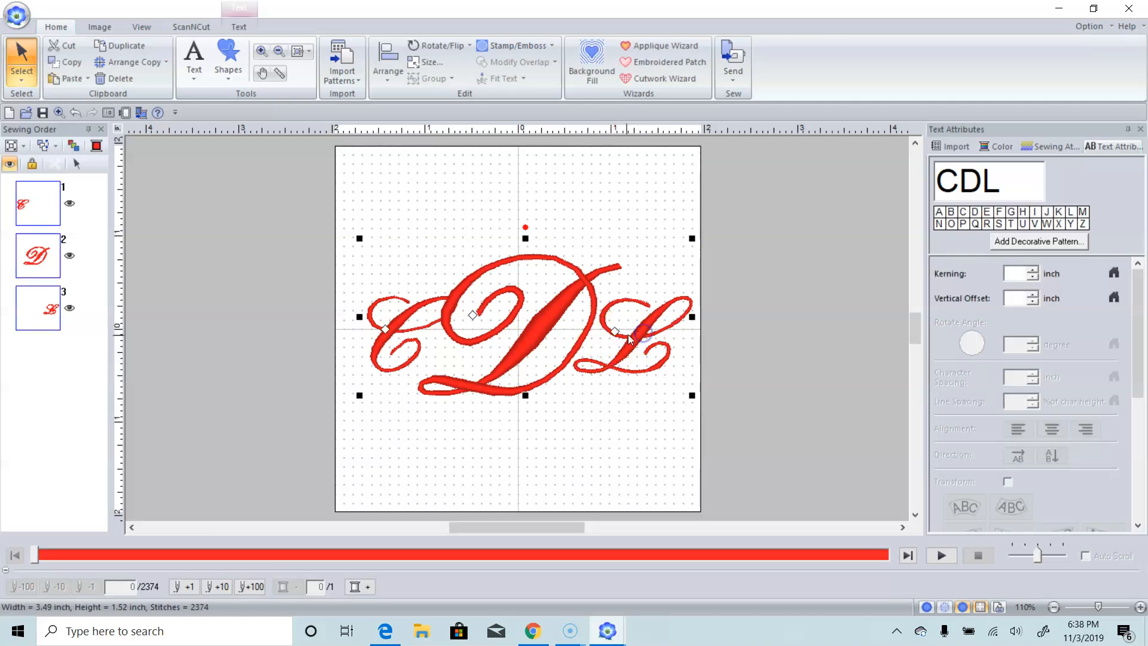
{"action": "left_click", "coordinate": [614, 333]}
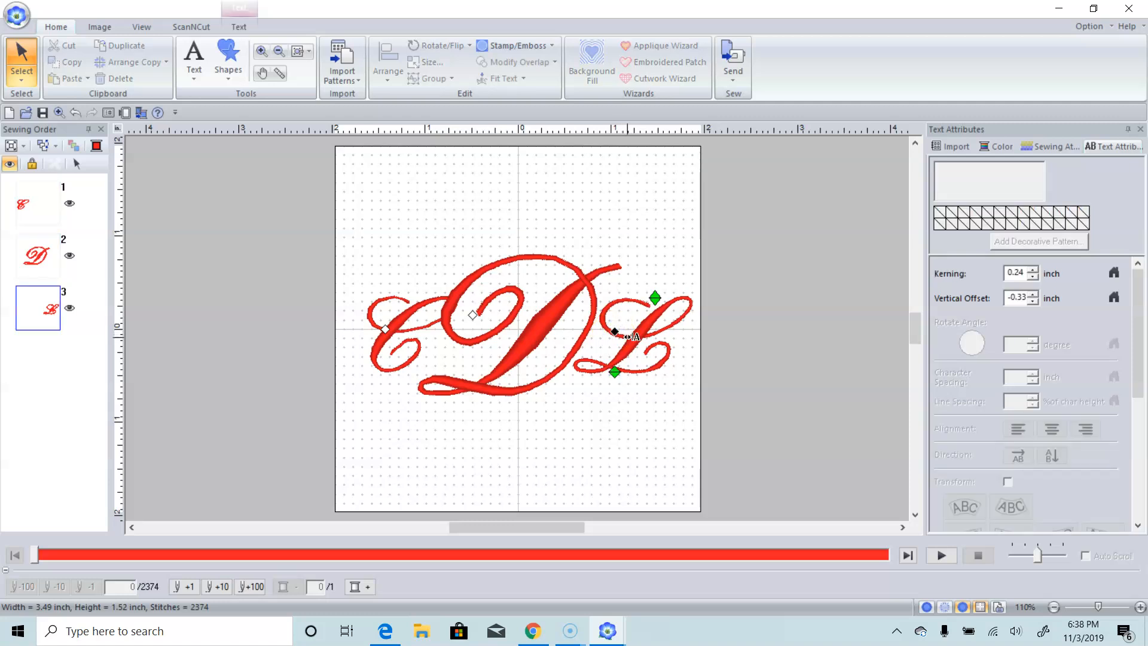
{"action": "left_click_drag", "start_coordinate": [631, 337], "coordinate": [624, 338]}
{"action": "left_click", "coordinate": [501, 272]}
{"action": "left_click", "coordinate": [621, 339]}
{"action": "left_click", "coordinate": [616, 335]}
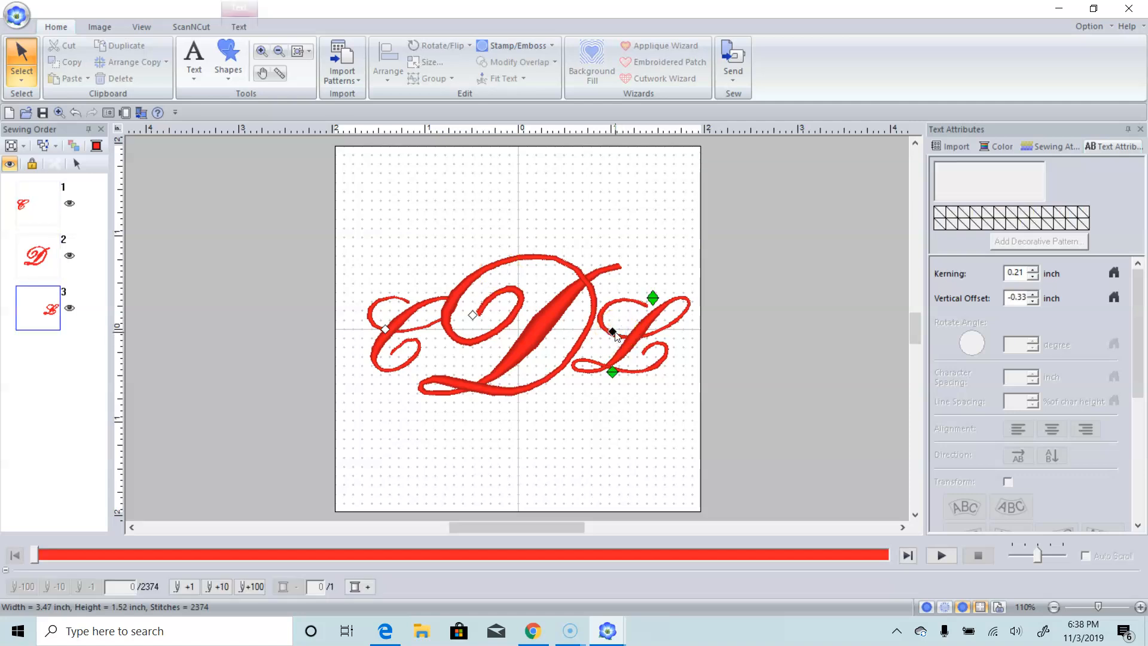
{"action": "left_click_drag", "start_coordinate": [619, 336], "coordinate": [610, 334]}
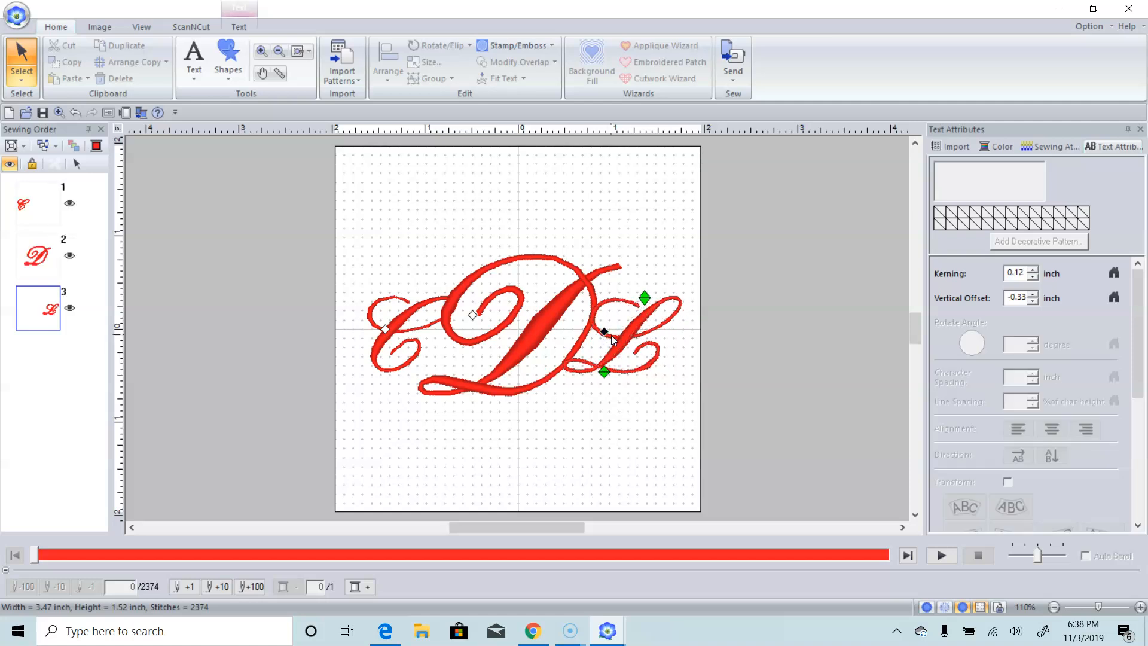
{"action": "left_click", "coordinate": [536, 388]}
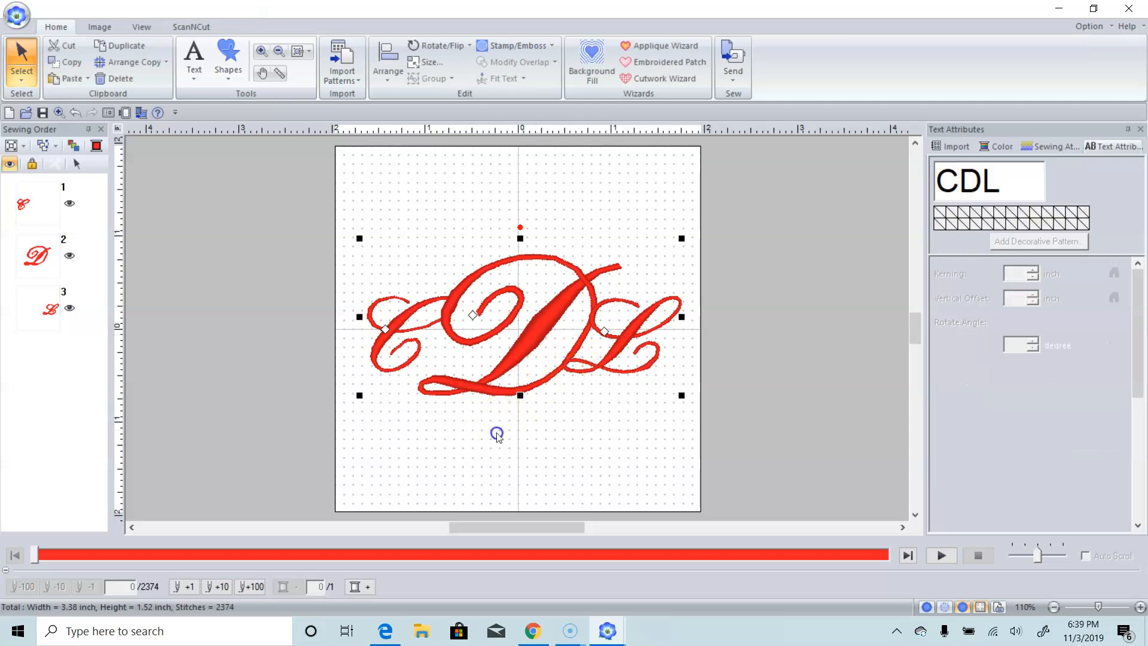
Shift the letter C inward to a kerning of about -0.02 inch.
{"action": "left_click", "coordinate": [344, 386]}
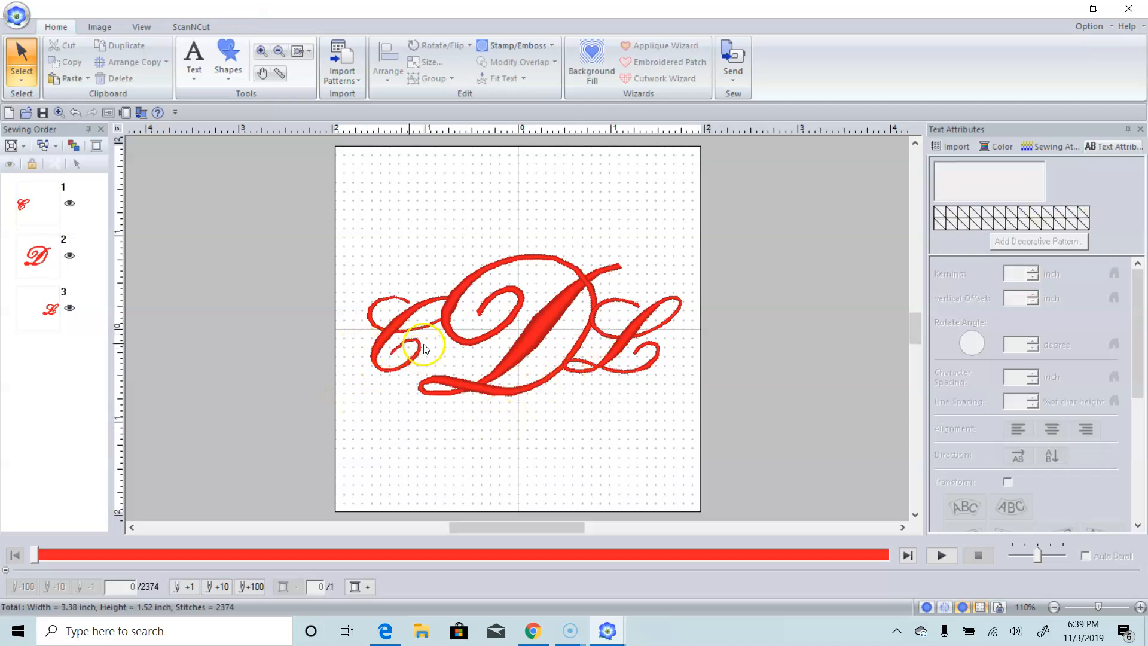
{"action": "left_click", "coordinate": [398, 321]}
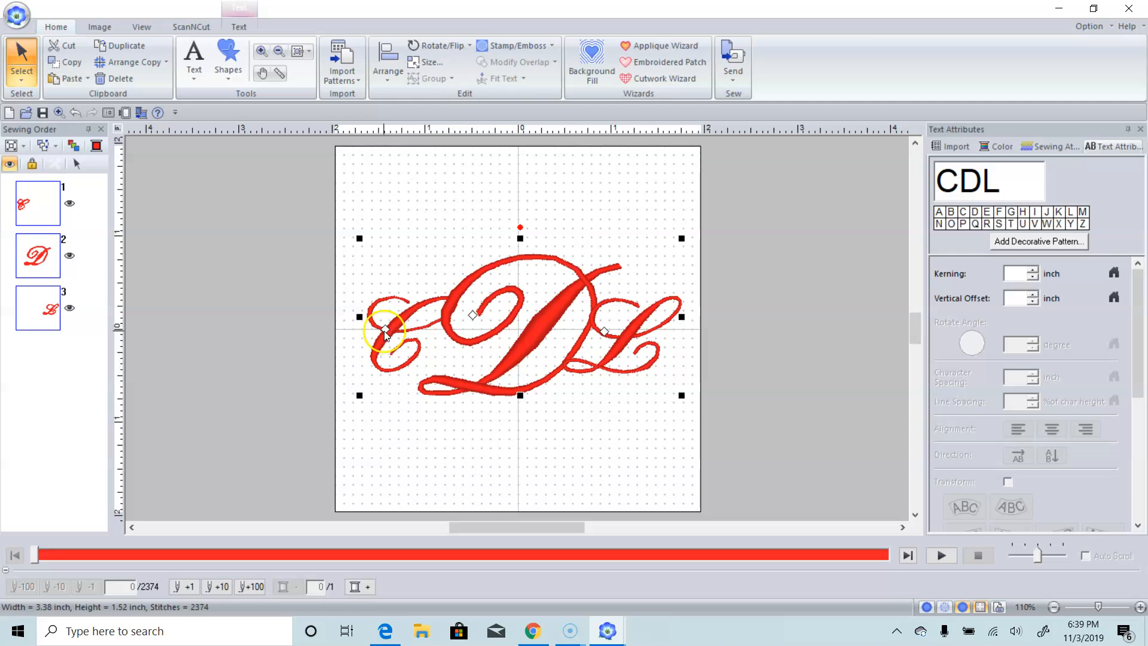
{"action": "left_click", "coordinate": [386, 328]}
{"action": "mouse_move", "coordinate": [386, 331]}
{"action": "left_mouse_down"}
{"action": "mouse_move", "coordinate": [386, 312]}
{"action": "mouse_move", "coordinate": [386, 339]}
{"action": "mouse_move", "coordinate": [403, 340]}
{"action": "left_mouse_up"}
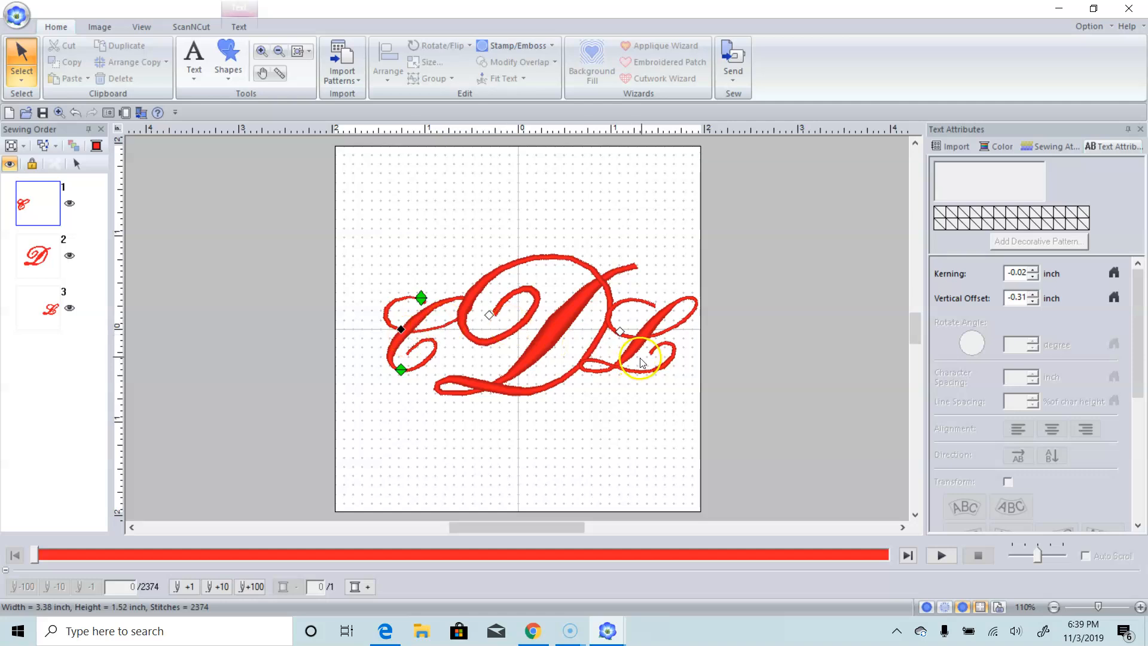
{"action": "left_click", "coordinate": [640, 339]}
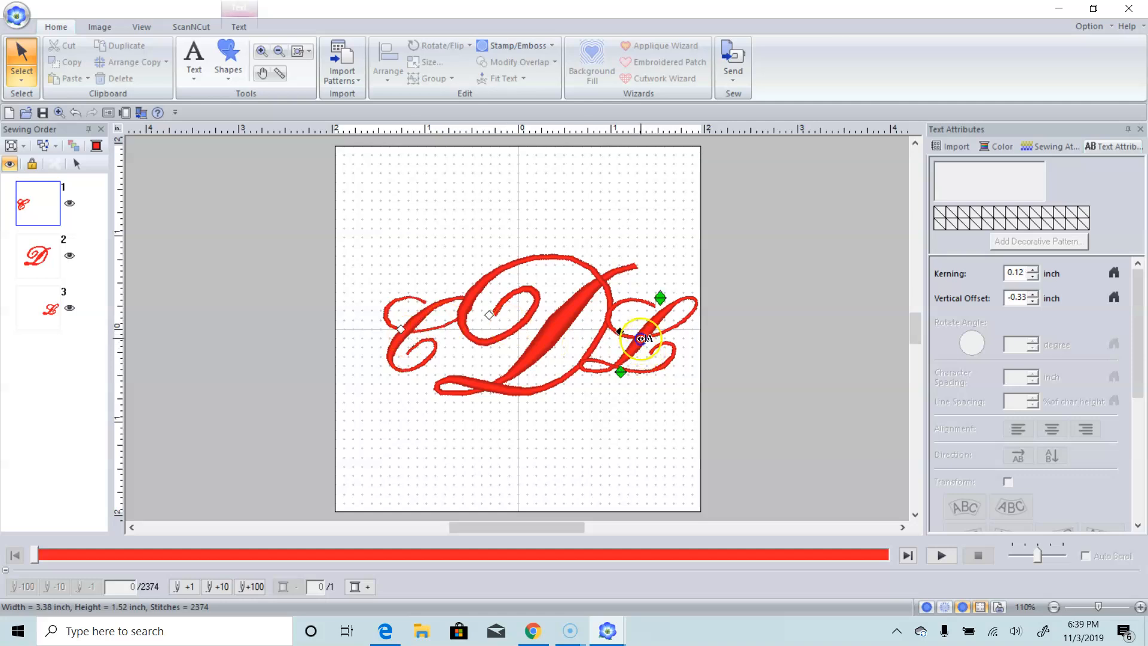
Select the whole CDL monogram and move it to the center of the design page.
{"action": "left_click", "coordinate": [607, 436]}
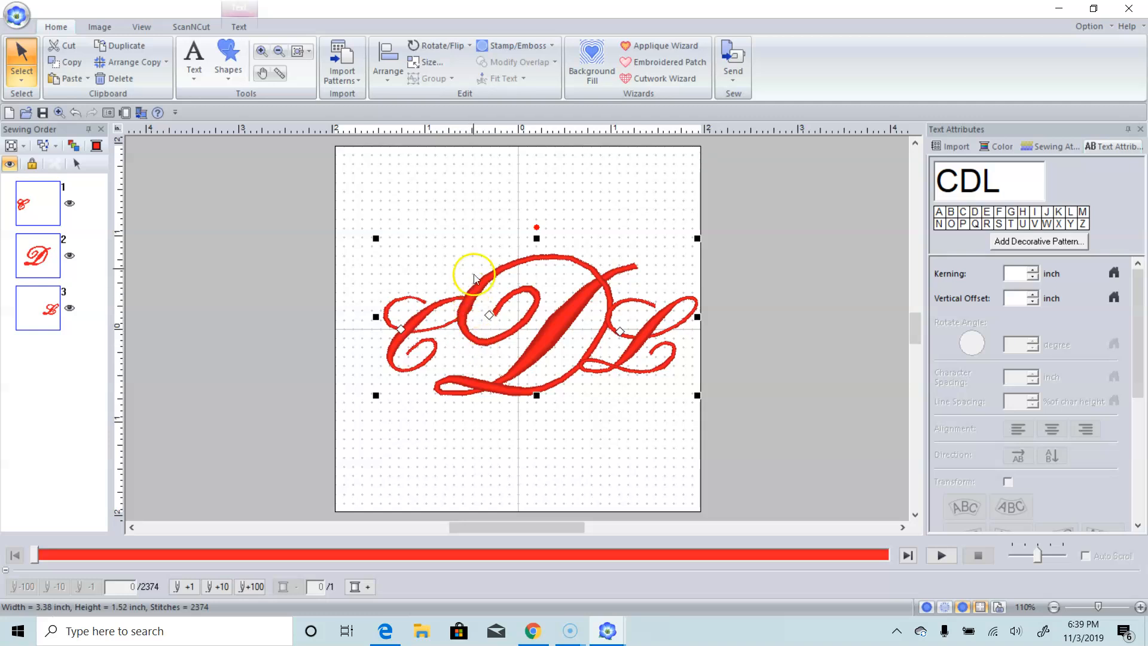
{"action": "left_click", "coordinate": [389, 72]}
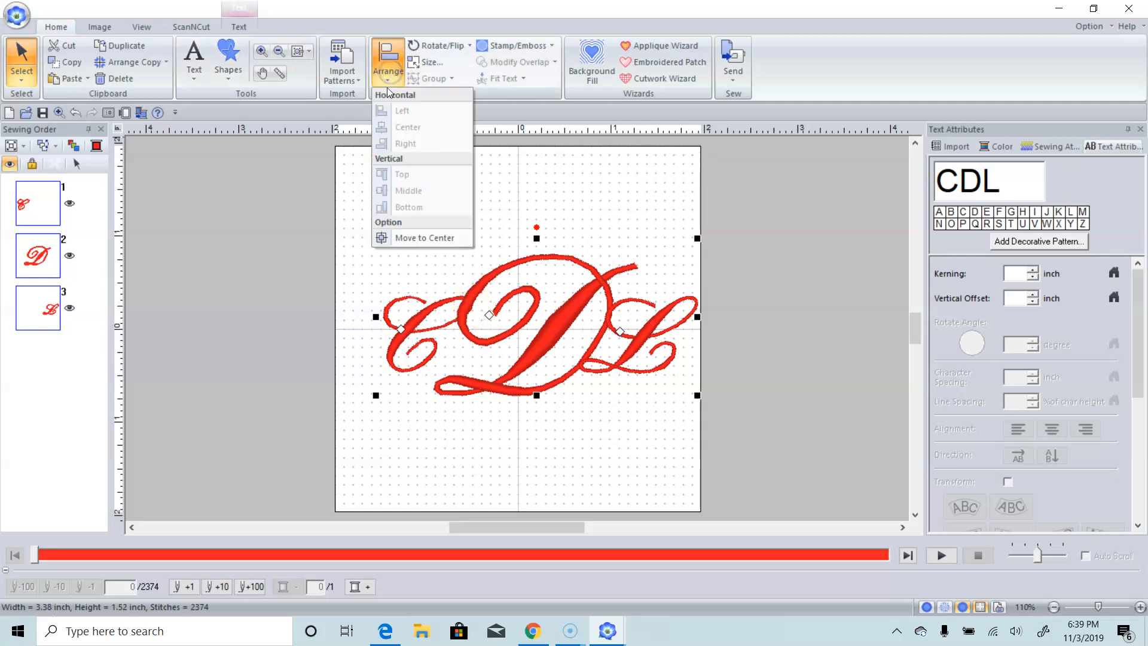
{"action": "left_click", "coordinate": [409, 238]}
{"action": "left_click", "coordinate": [412, 243]}
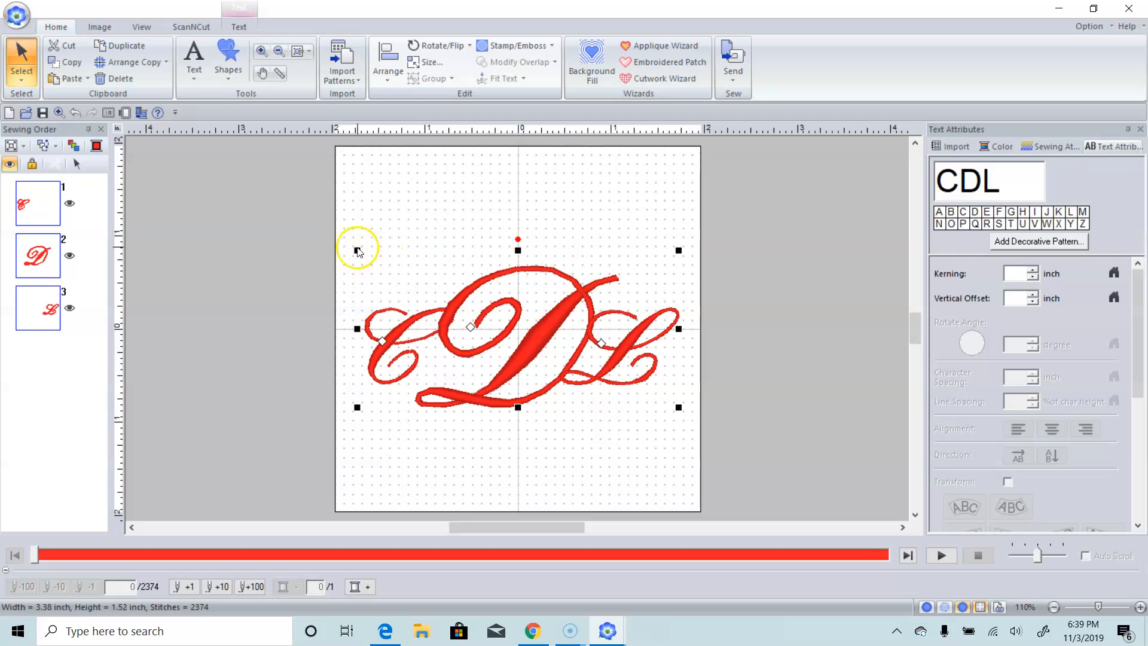
Stretch the whole monogram vertically to a height of about 1.65 inches and deselect it.
{"action": "left_click", "coordinate": [518, 252]}
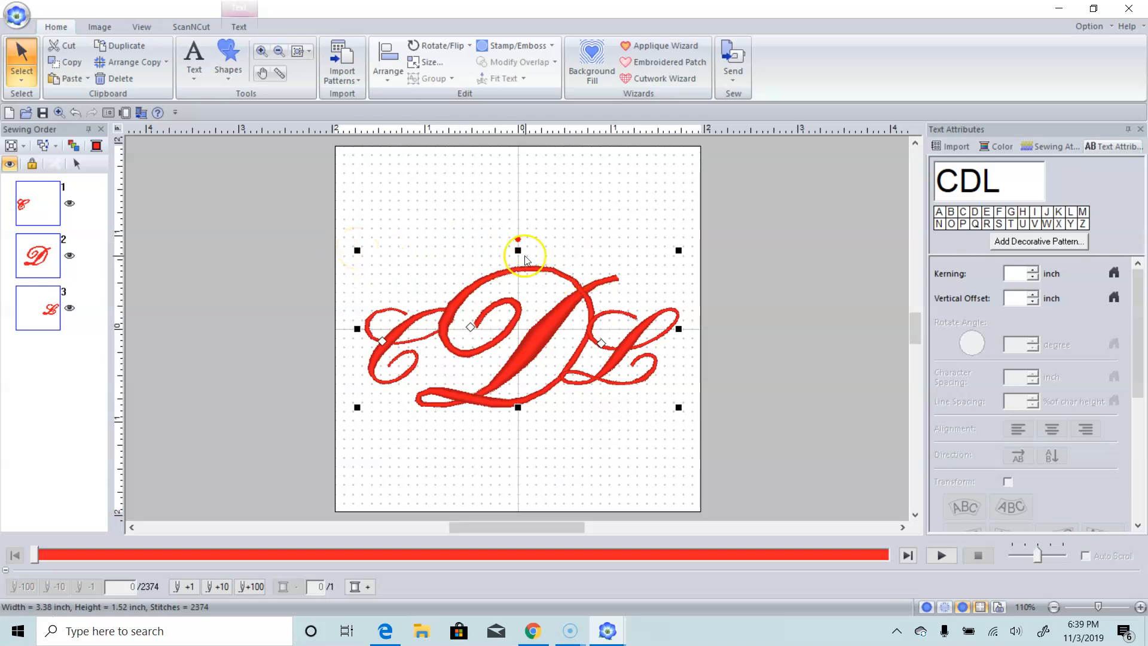
{"action": "left_click_drag", "start_coordinate": [517, 250], "coordinate": [517, 236]}
{"action": "left_click", "coordinate": [532, 321]}
{"action": "left_click", "coordinate": [558, 473]}
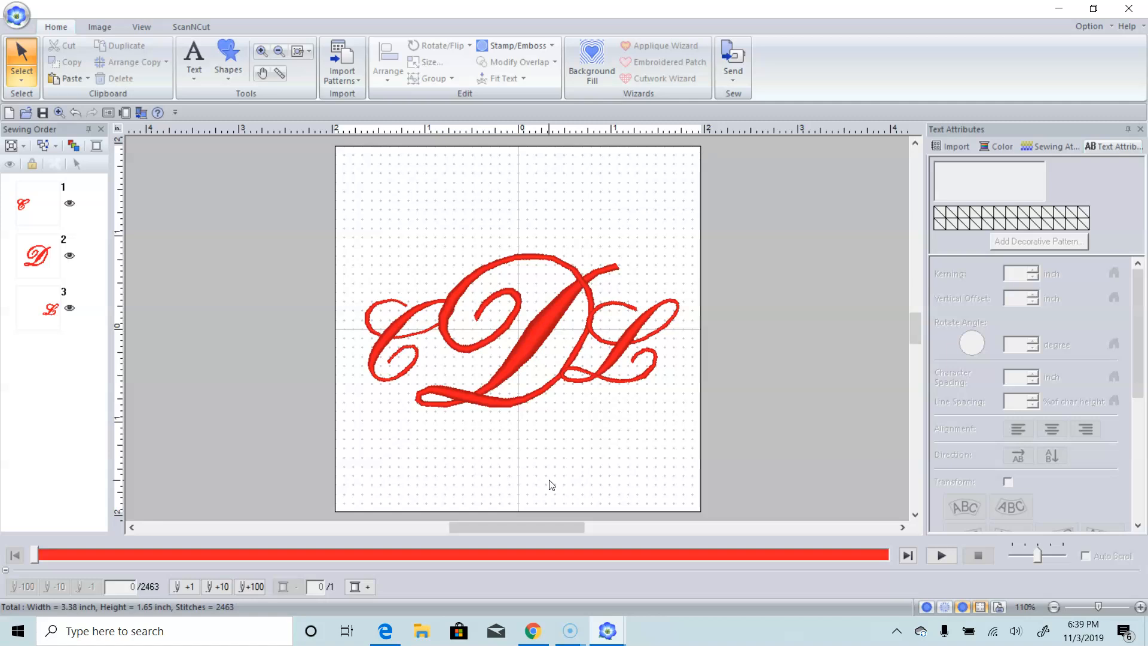
Hide the grid on the design page.
{"action": "left_click", "coordinate": [999, 607]}
{"action": "left_click", "coordinate": [304, 408]}
{"action": "left_click", "coordinate": [981, 606]}
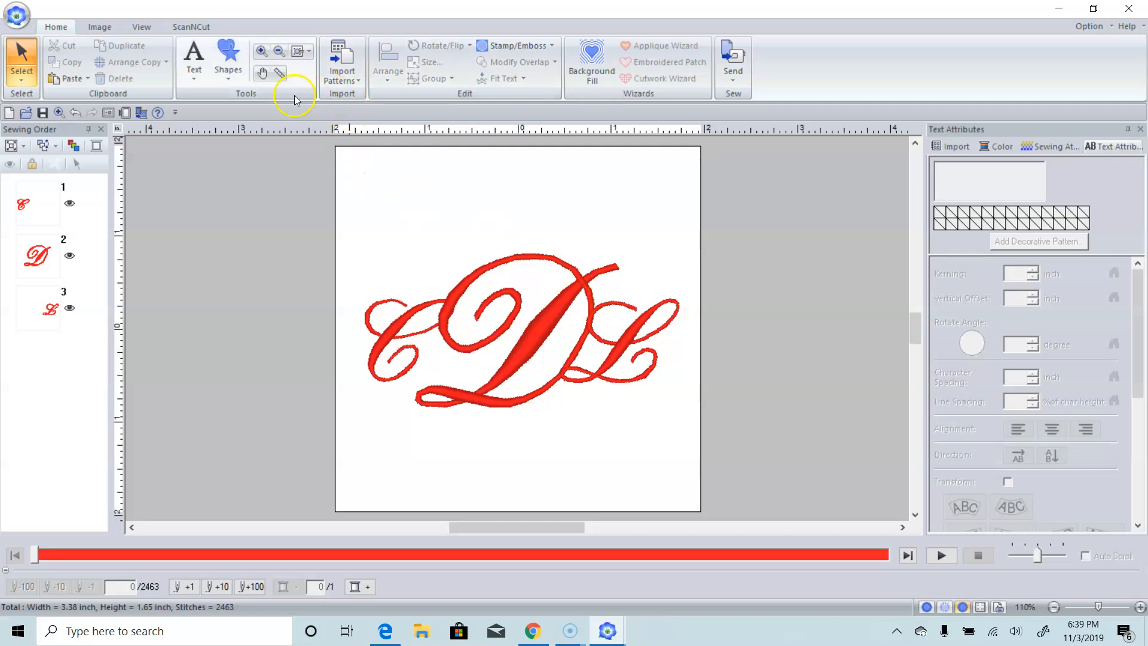
Insert a scalloped cloud shape over the monogram, about 3.89 inches wide and 2.47 inches high.
{"action": "left_click", "coordinate": [227, 74]}
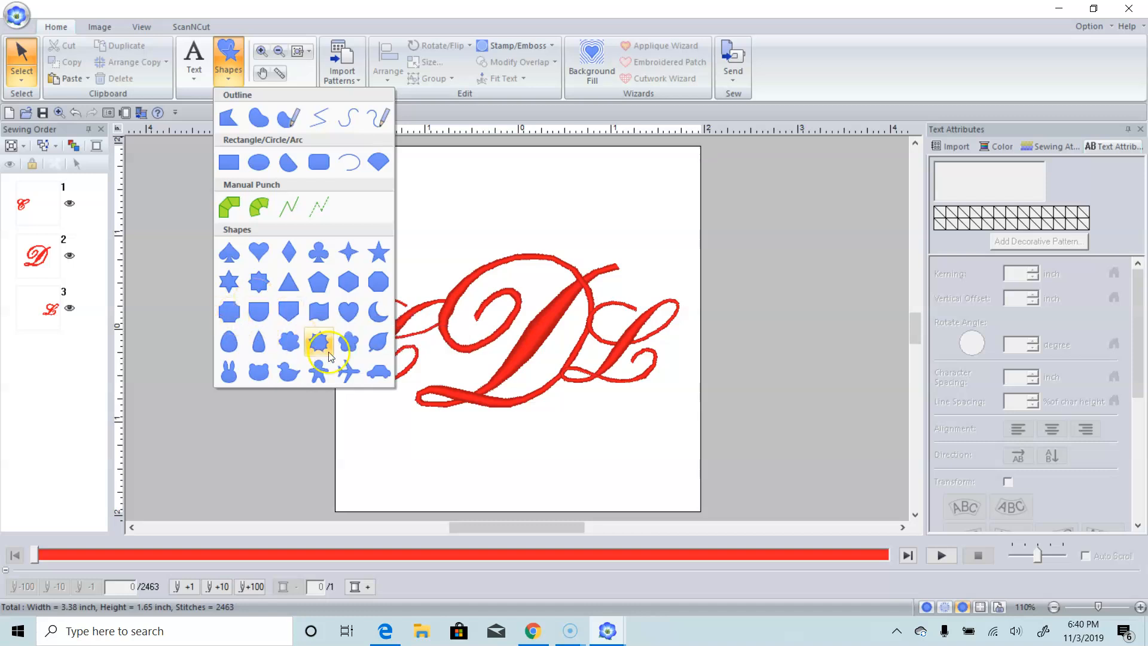
{"action": "left_click", "coordinate": [289, 341]}
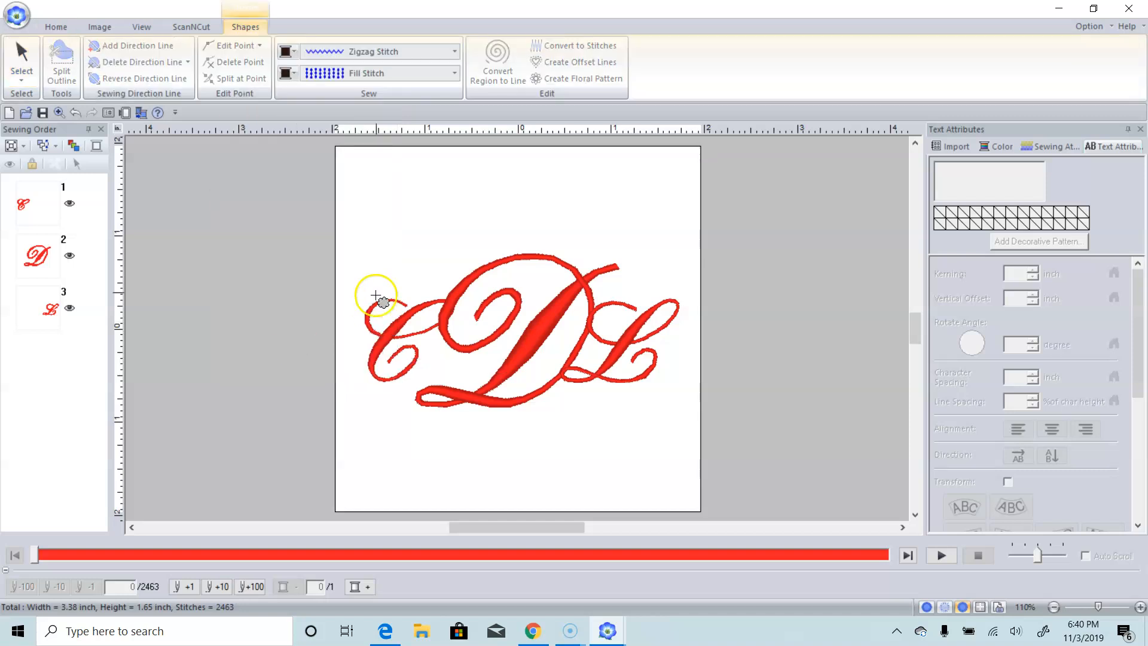
{"action": "left_click_drag", "start_coordinate": [354, 238], "coordinate": [696, 450]}
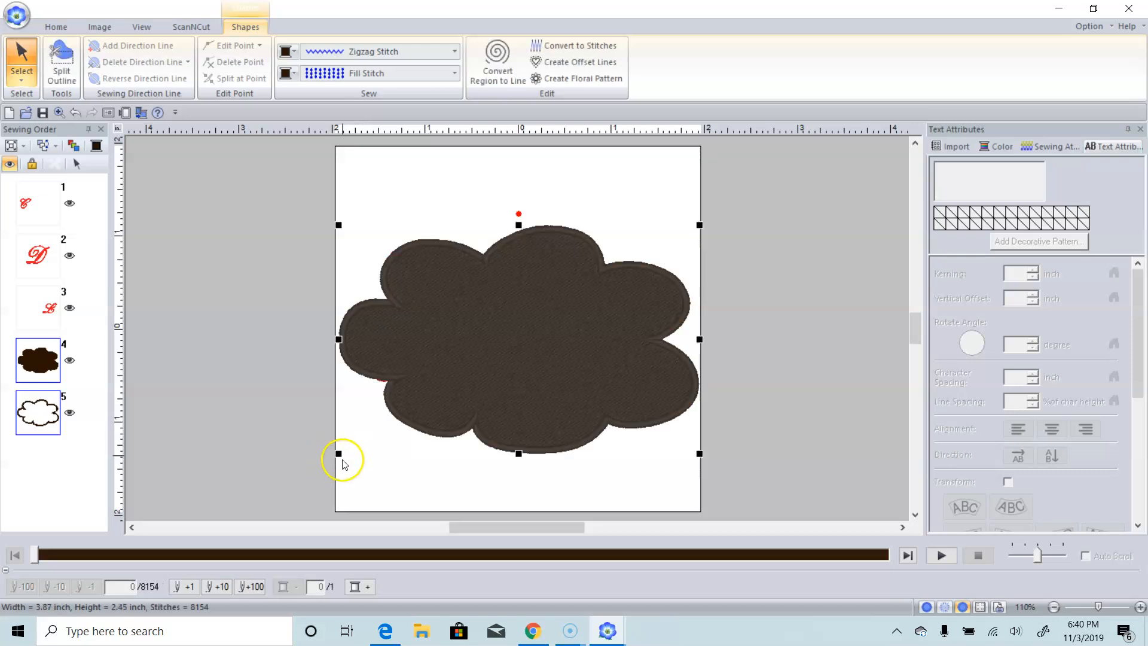
{"action": "left_click_drag", "start_coordinate": [339, 454], "coordinate": [336, 456]}
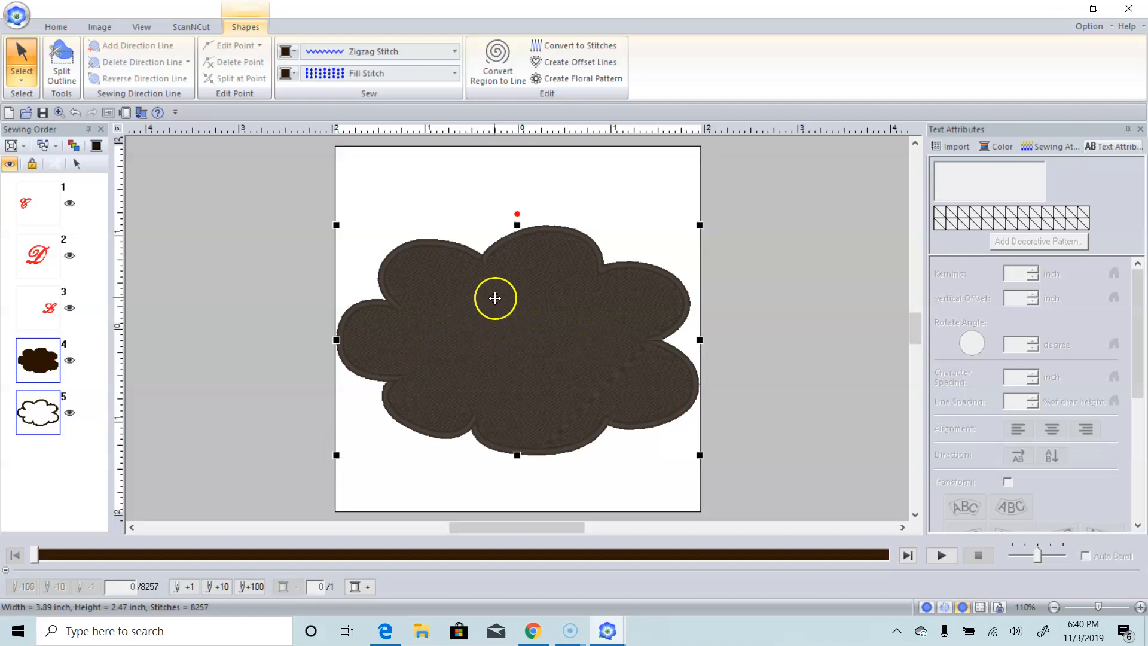
Set the cloud's outline to Running Stitch and its region to Net Fill Stitch.
{"action": "left_click", "coordinate": [416, 51]}
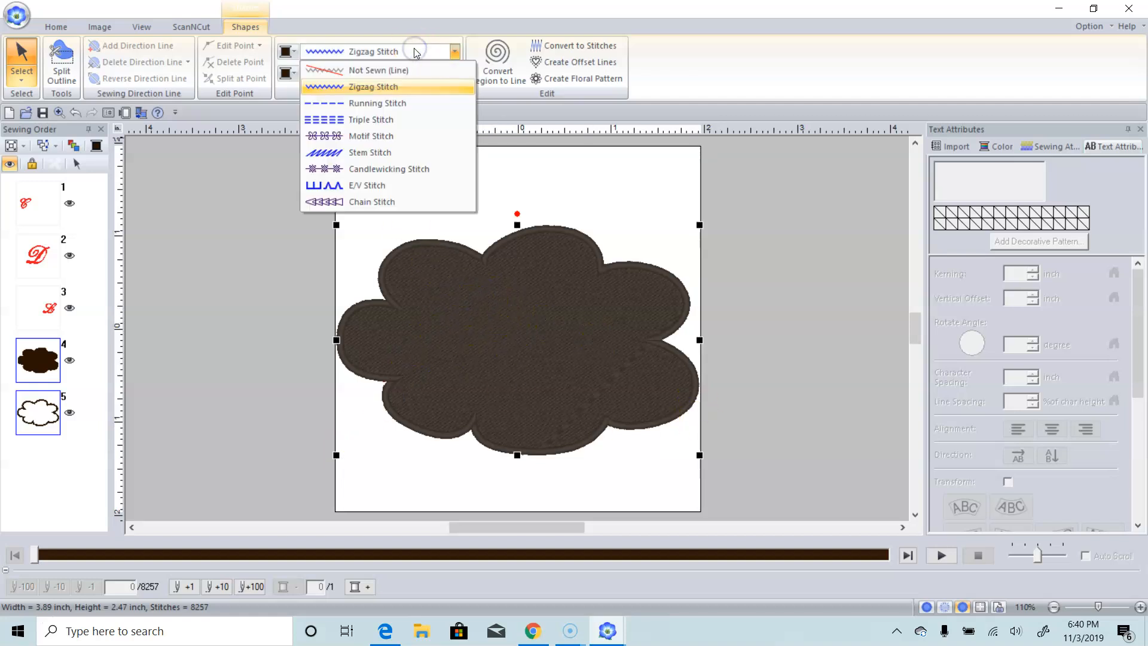
{"action": "left_click", "coordinate": [397, 103]}
{"action": "left_click", "coordinate": [418, 74]}
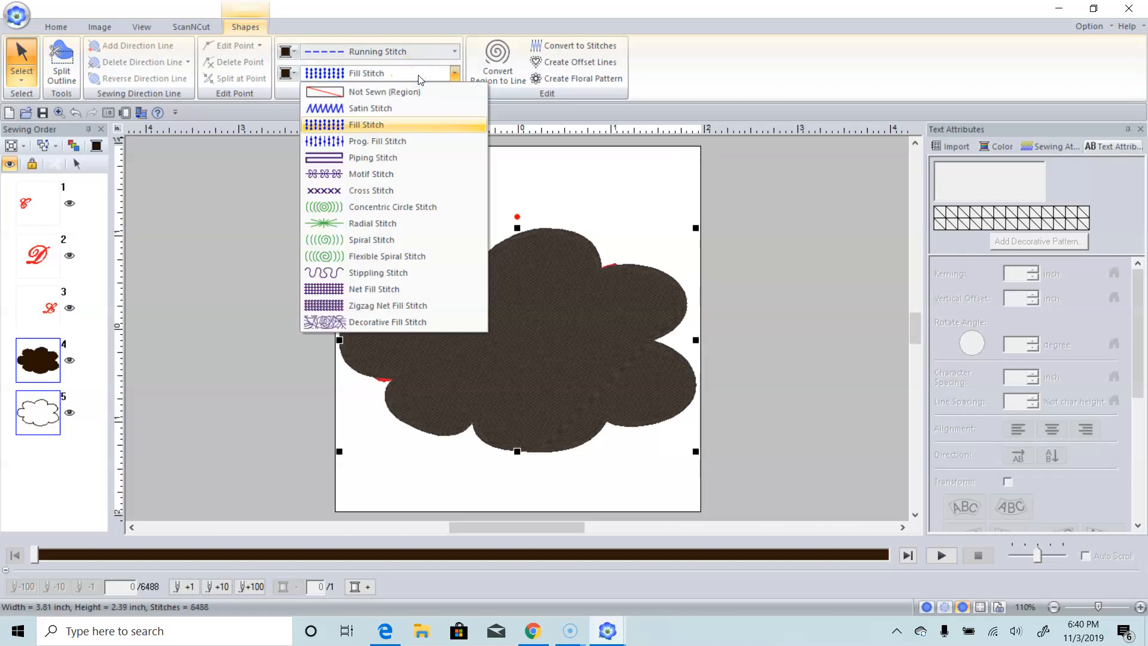
{"action": "left_click", "coordinate": [404, 291]}
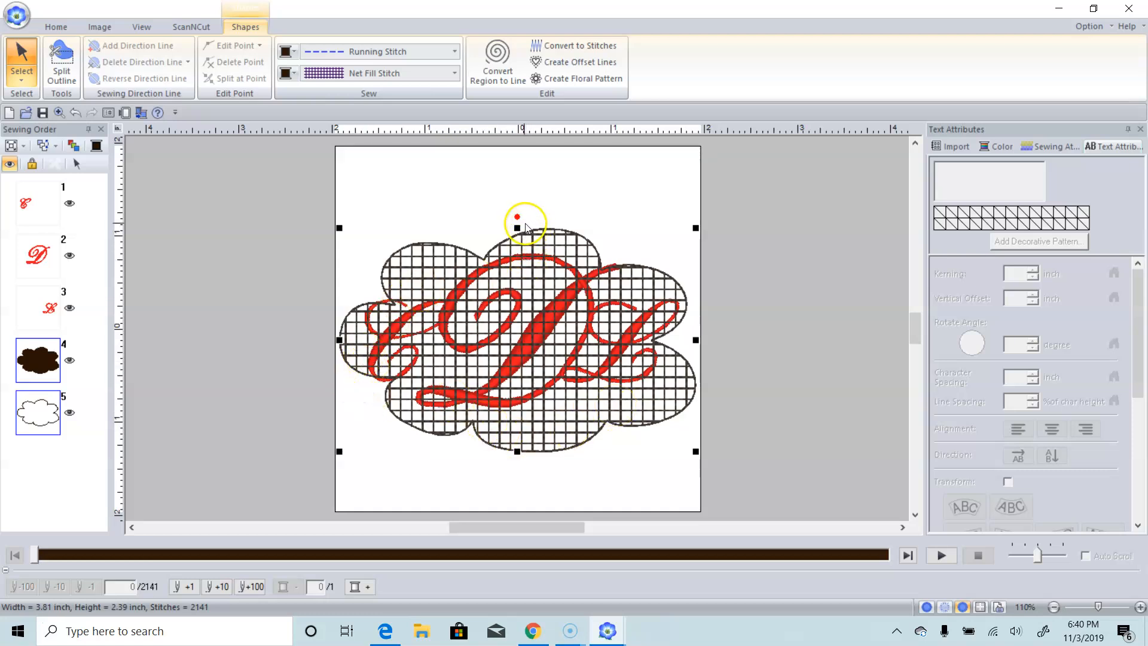
Stretch the cloud vertically to a height of about 2.69 inches and check the hoop size in the design settings.
{"action": "left_click_drag", "start_coordinate": [516, 228], "coordinate": [518, 216]}
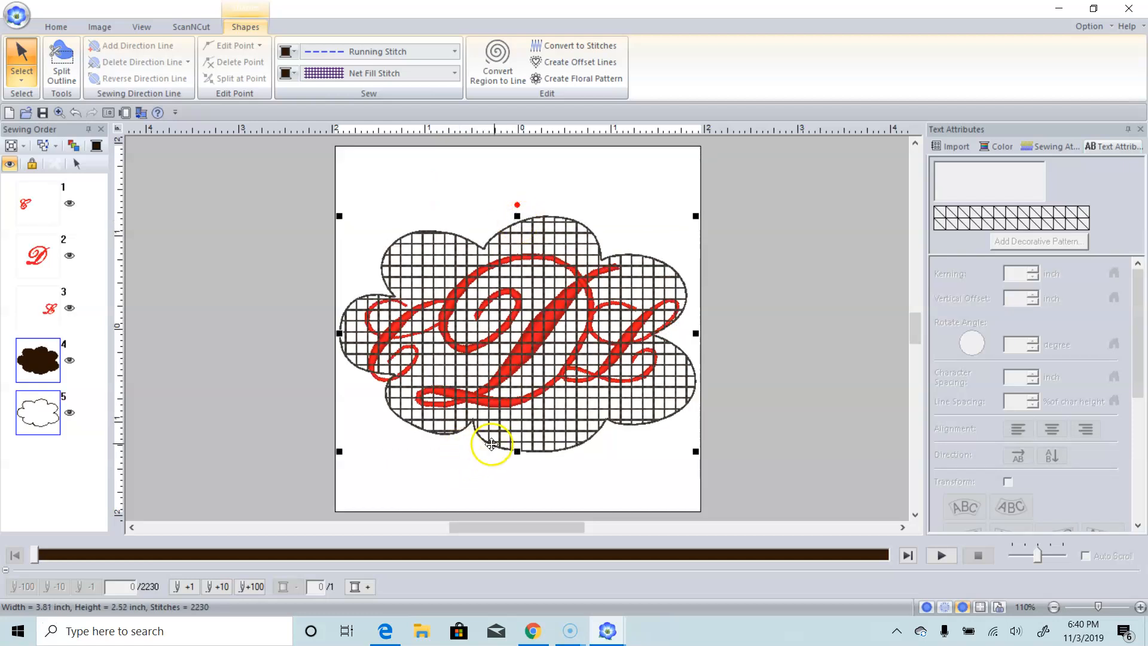
{"action": "left_click_drag", "start_coordinate": [517, 452], "coordinate": [516, 467]}
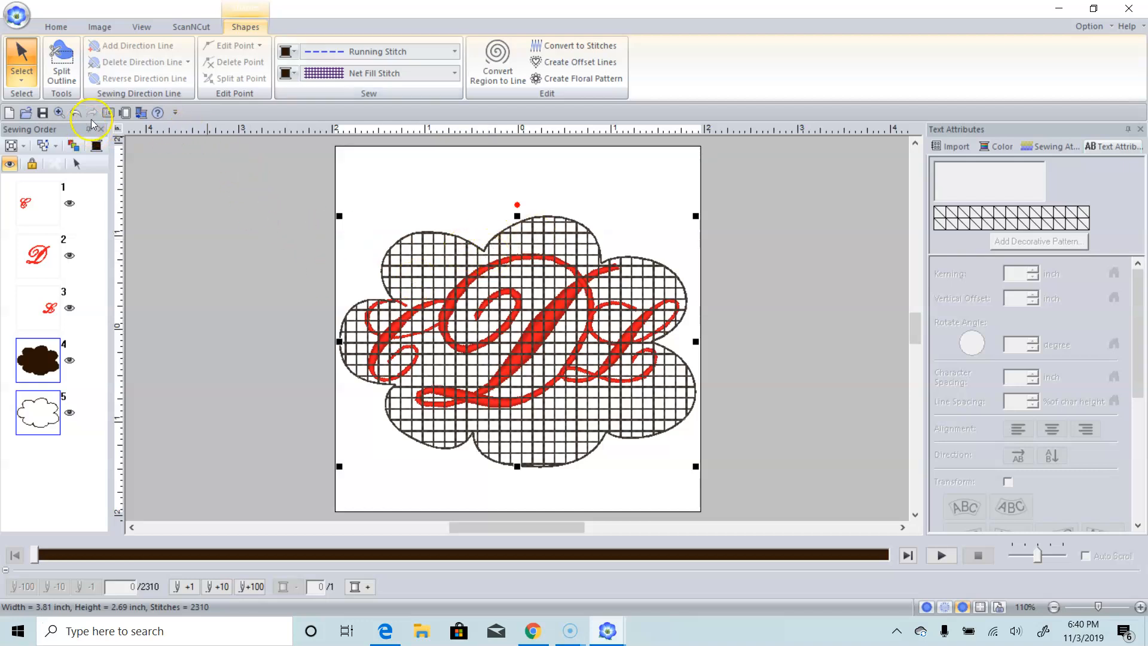
{"action": "left_click", "coordinate": [126, 112]}
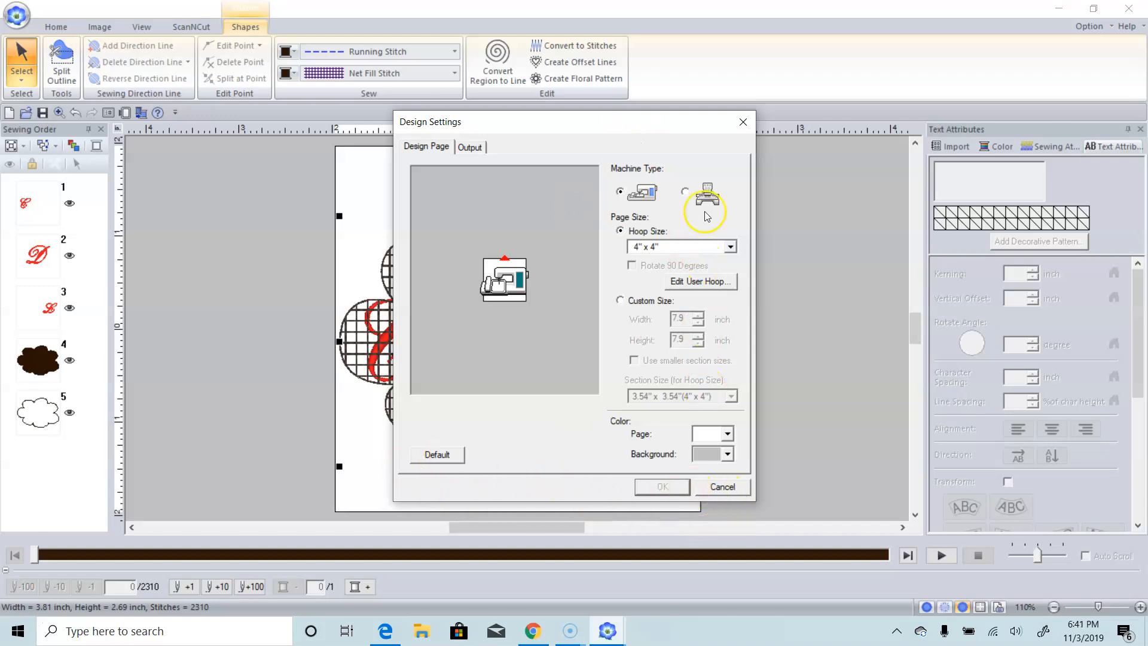
{"action": "left_click", "coordinate": [723, 487]}
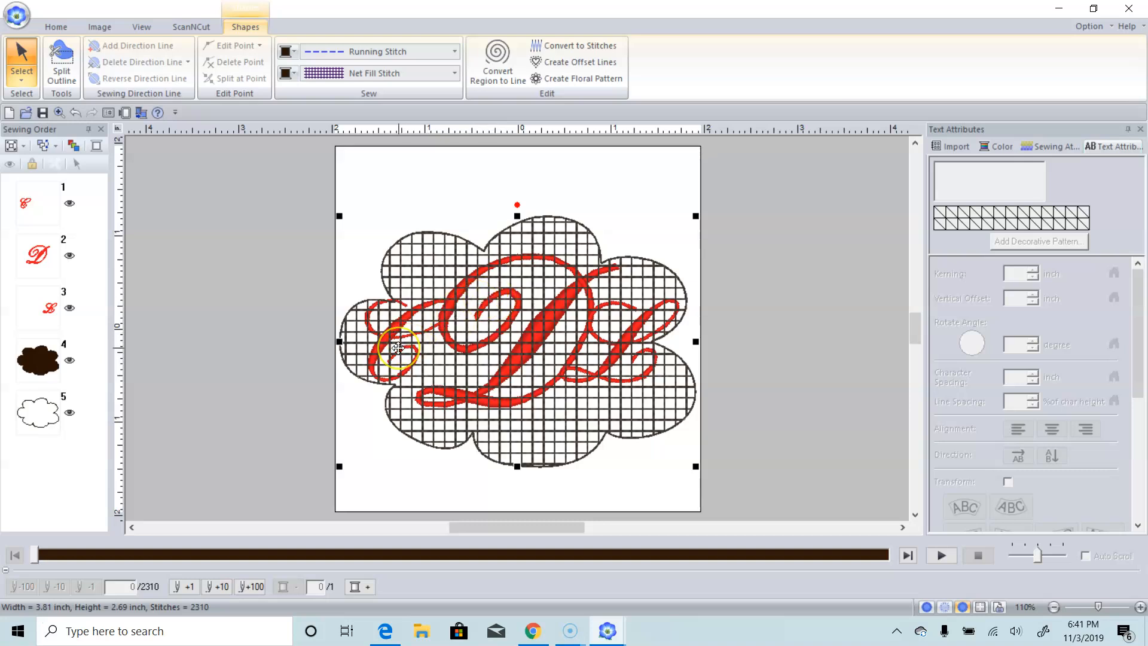
Recolor the cloud's net fill and outline to Cream Yellow (812).
{"action": "left_click", "coordinate": [997, 146]}
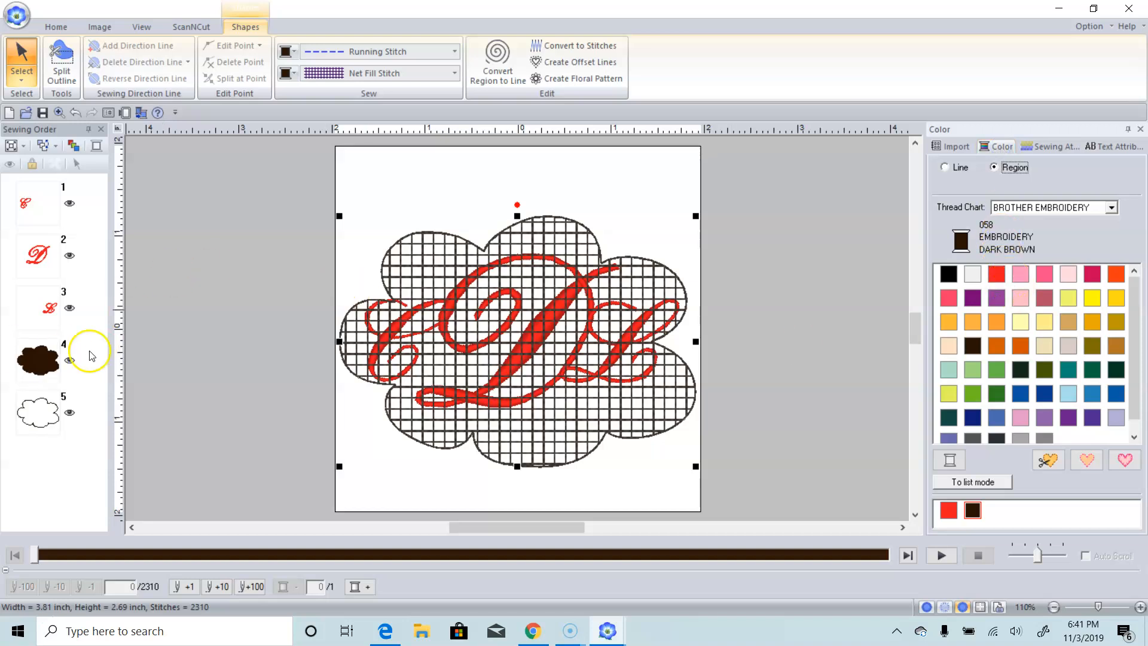
{"action": "left_click", "coordinate": [38, 359]}
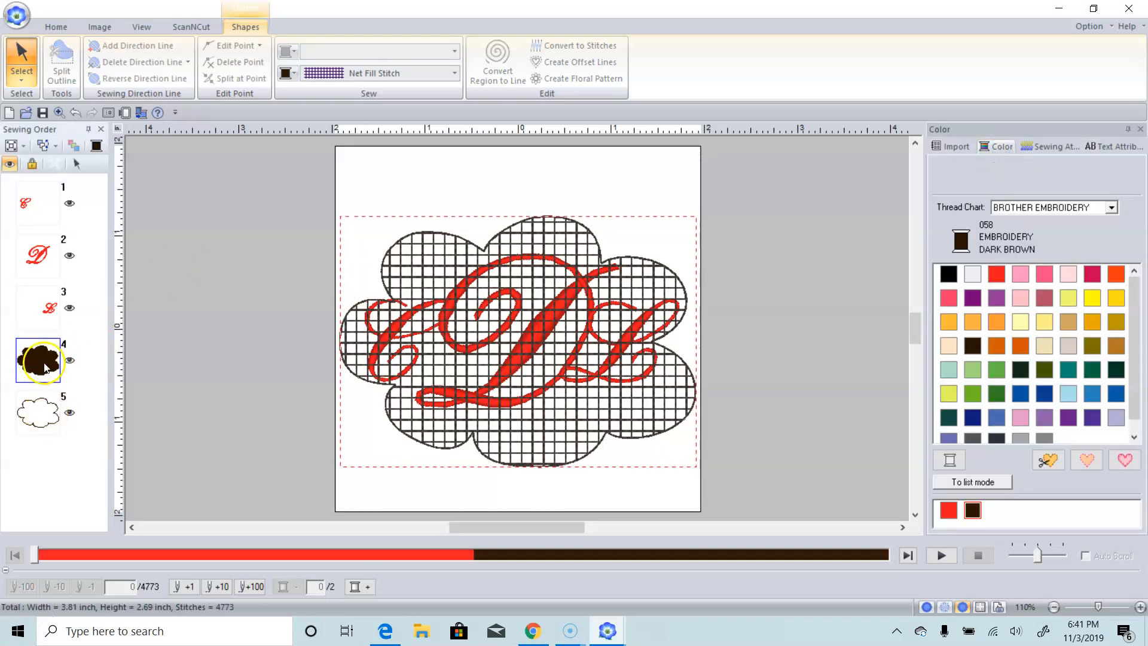
{"action": "left_click", "coordinate": [38, 408]}
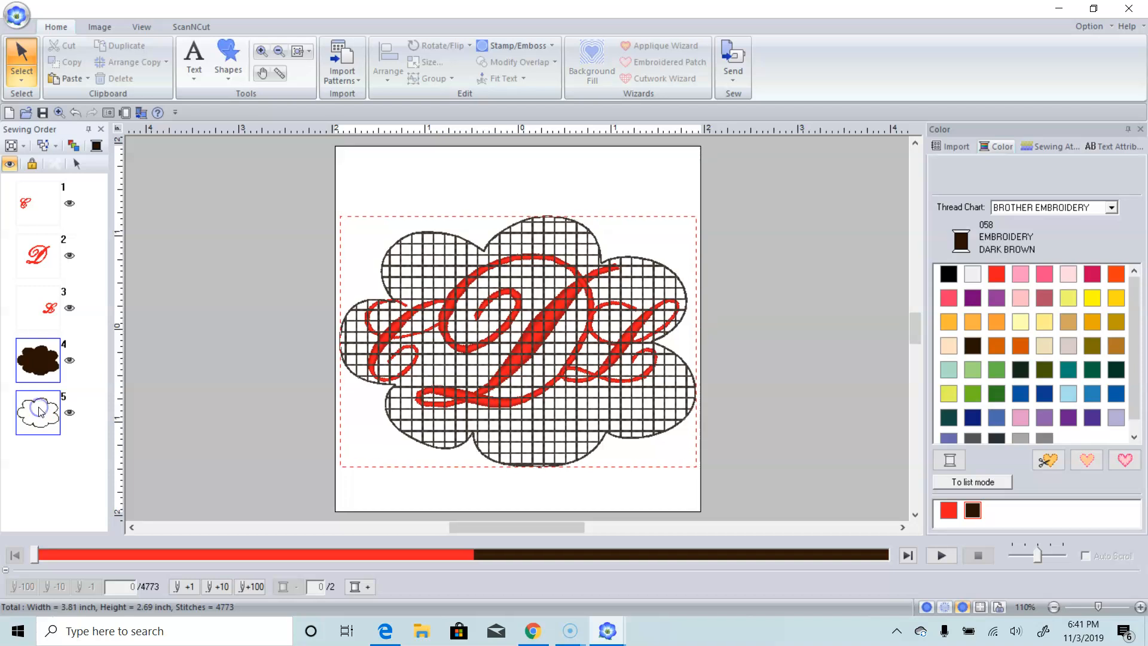
{"action": "left_click", "coordinate": [50, 368]}
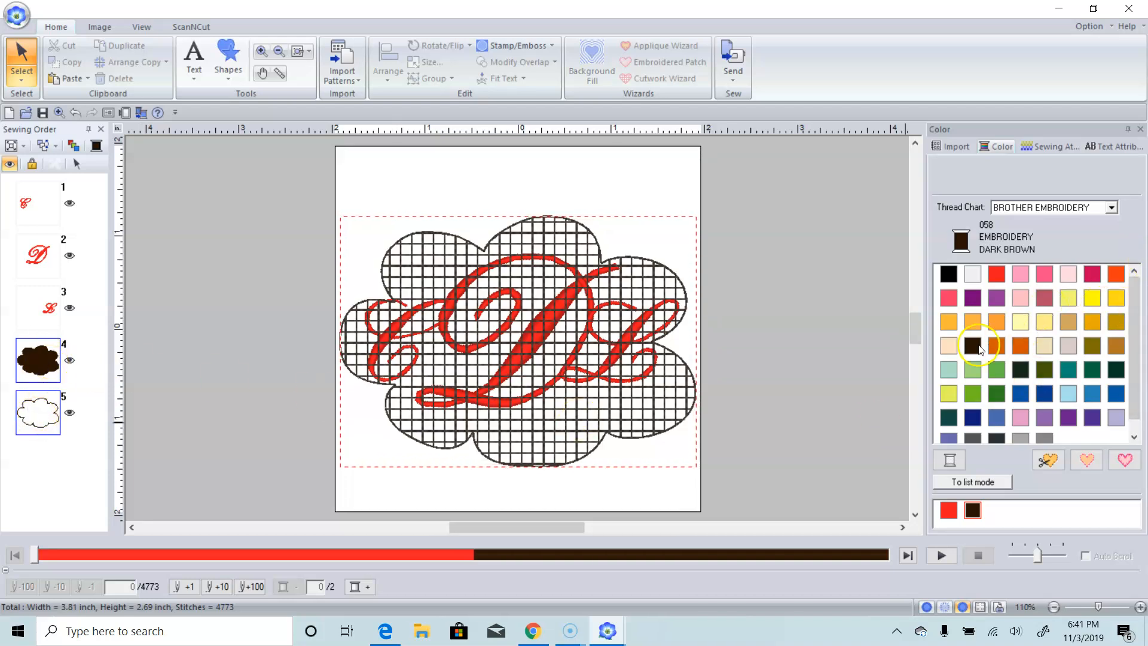
{"action": "left_click", "coordinate": [1043, 324]}
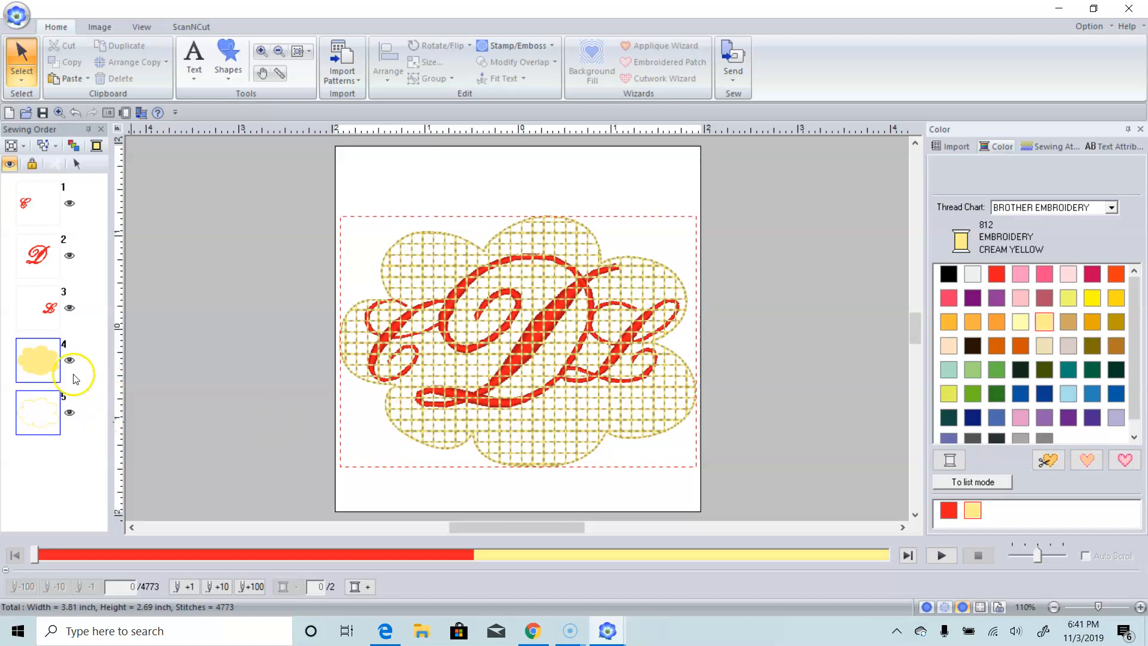
Move the cloud's fill and outline ahead of the monogram letters so the cloud sews first.
{"action": "right_click", "coordinate": [31, 367]}
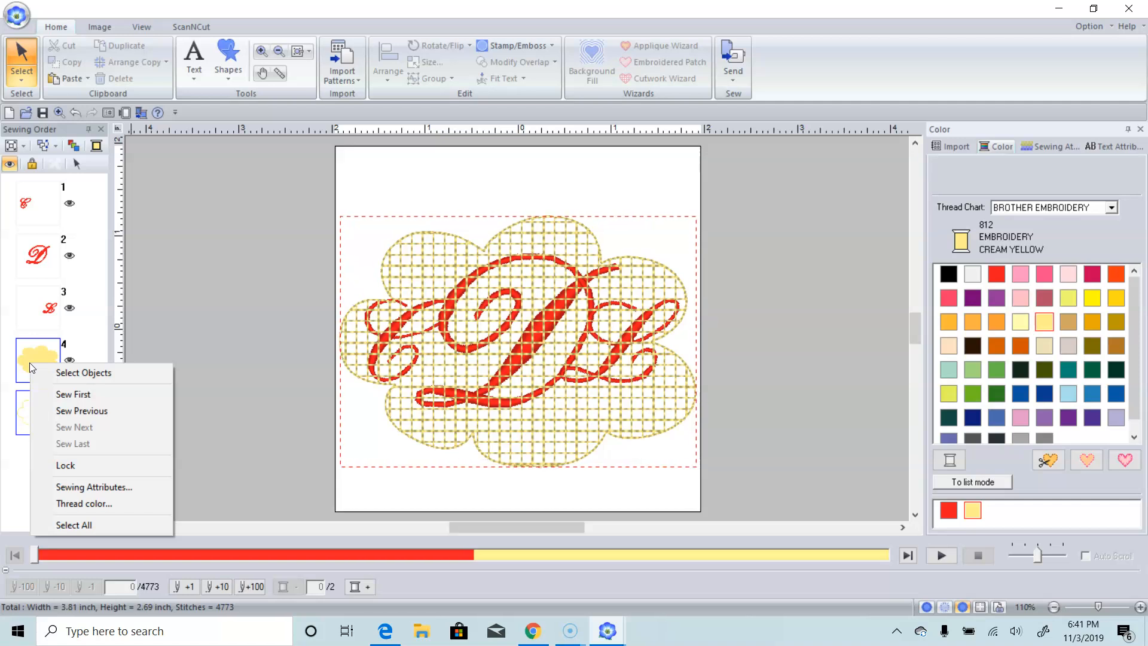
{"action": "left_click", "coordinate": [61, 395]}
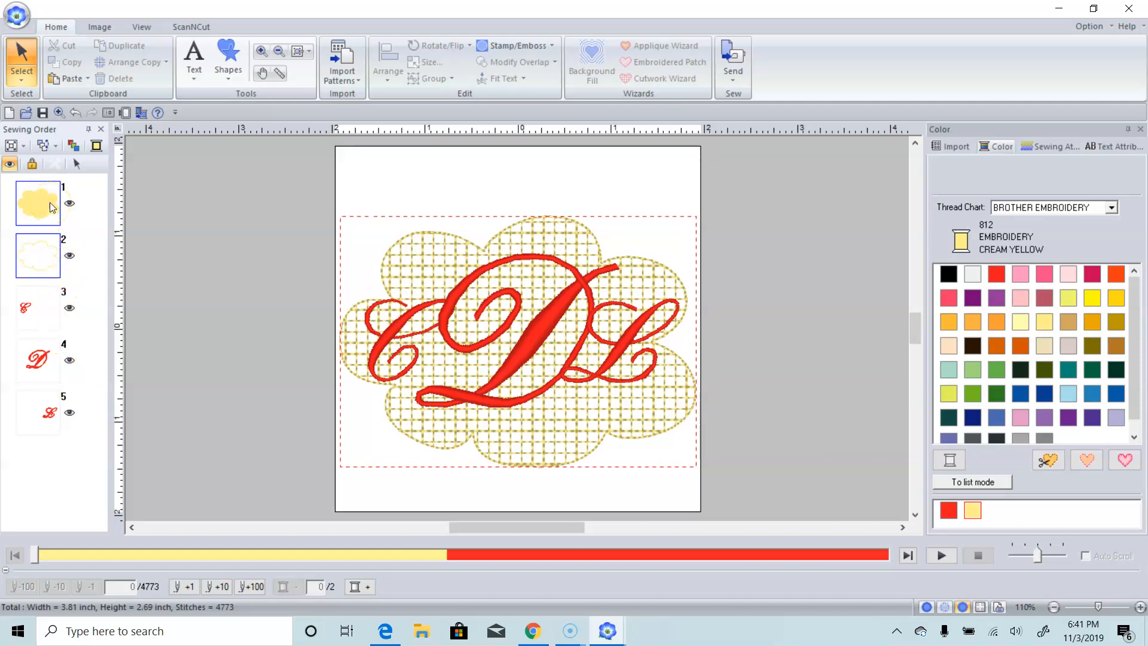
{"action": "left_click", "coordinate": [274, 290]}
{"action": "left_click", "coordinate": [8, 203]}
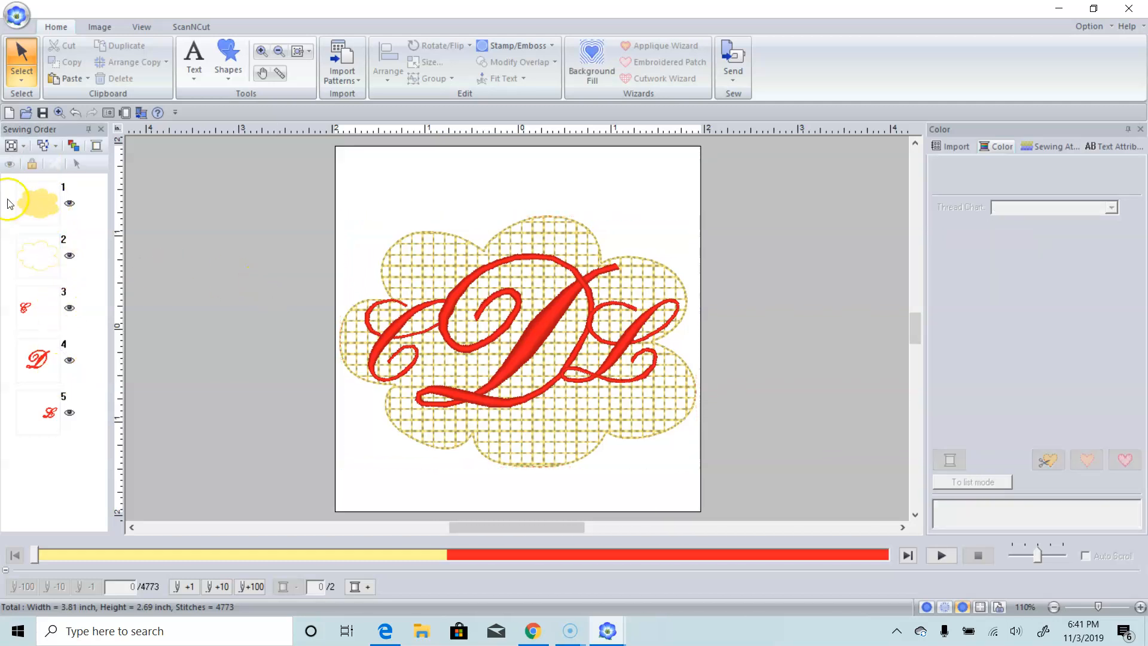
{"action": "left_click", "coordinate": [24, 277]}
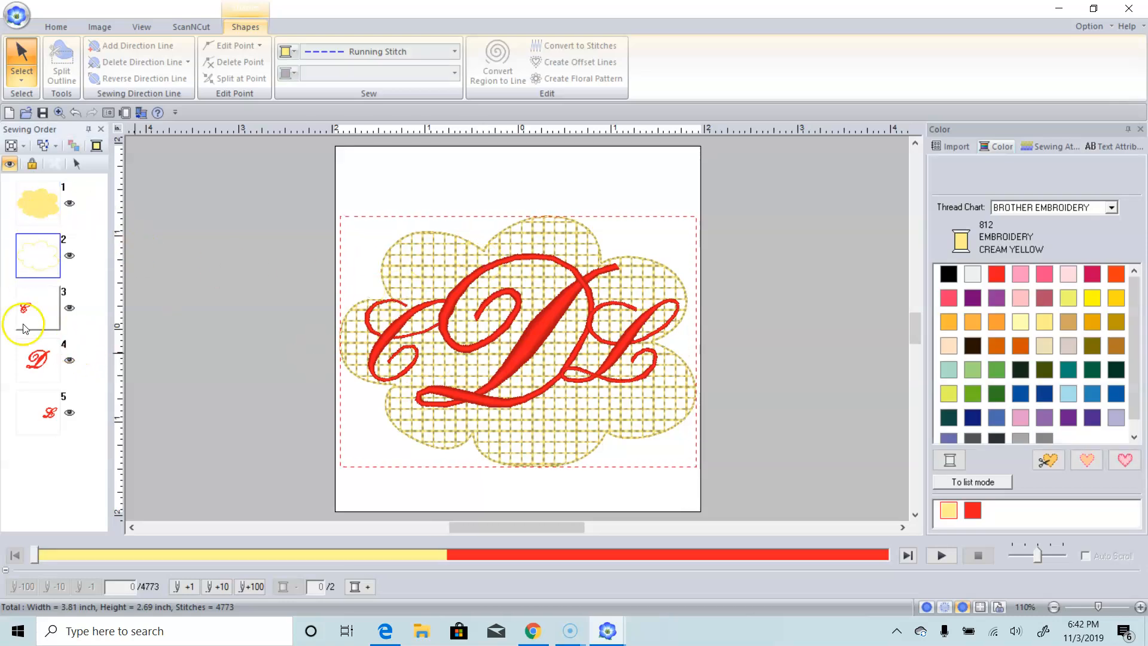
{"action": "left_click", "coordinate": [219, 418]}
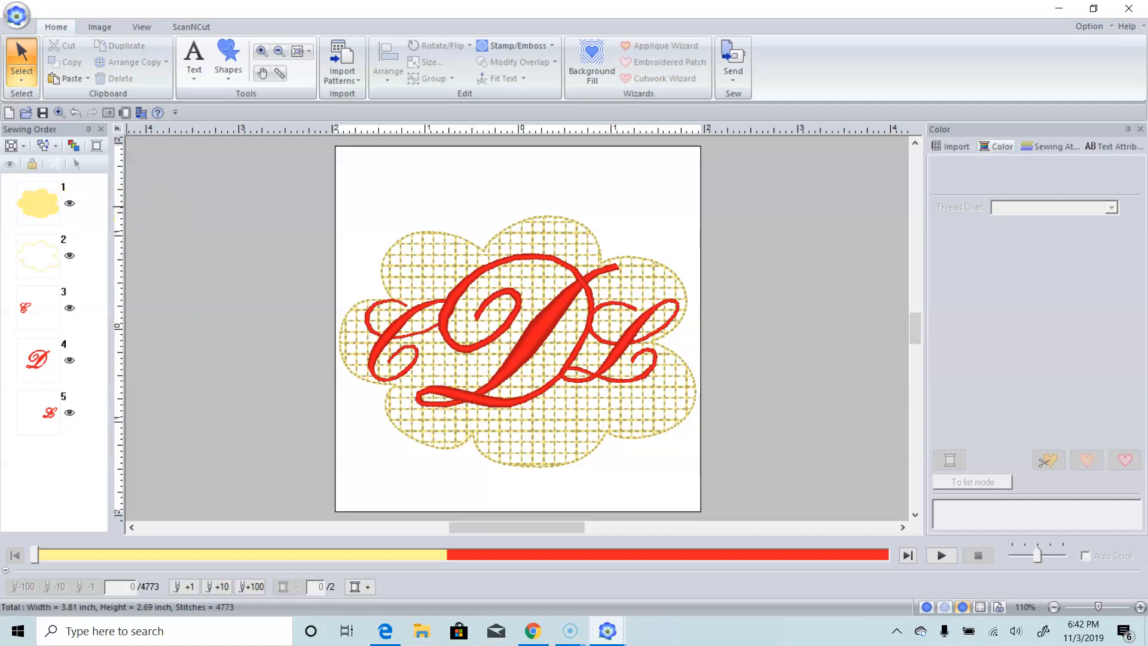
Cut the cloud shape from the design, leaving only the CDL letters.
{"action": "left_click", "coordinate": [35, 199]}
{"action": "left_click", "coordinate": [49, 268], "text": "shift"}
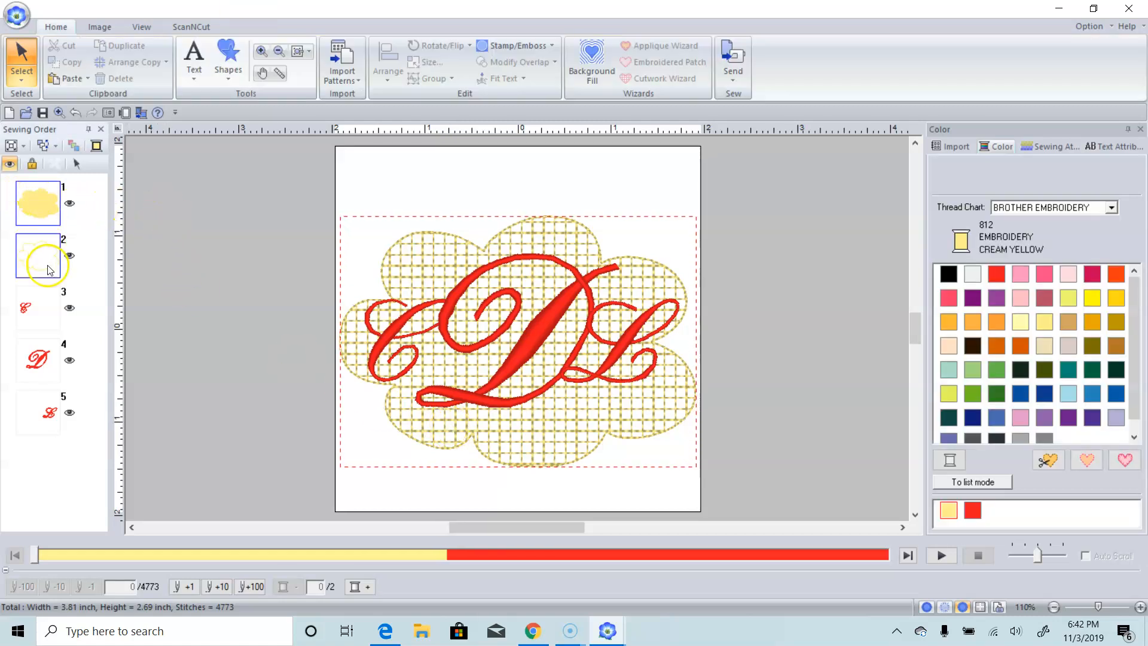
{"action": "right_click", "coordinate": [49, 268]}
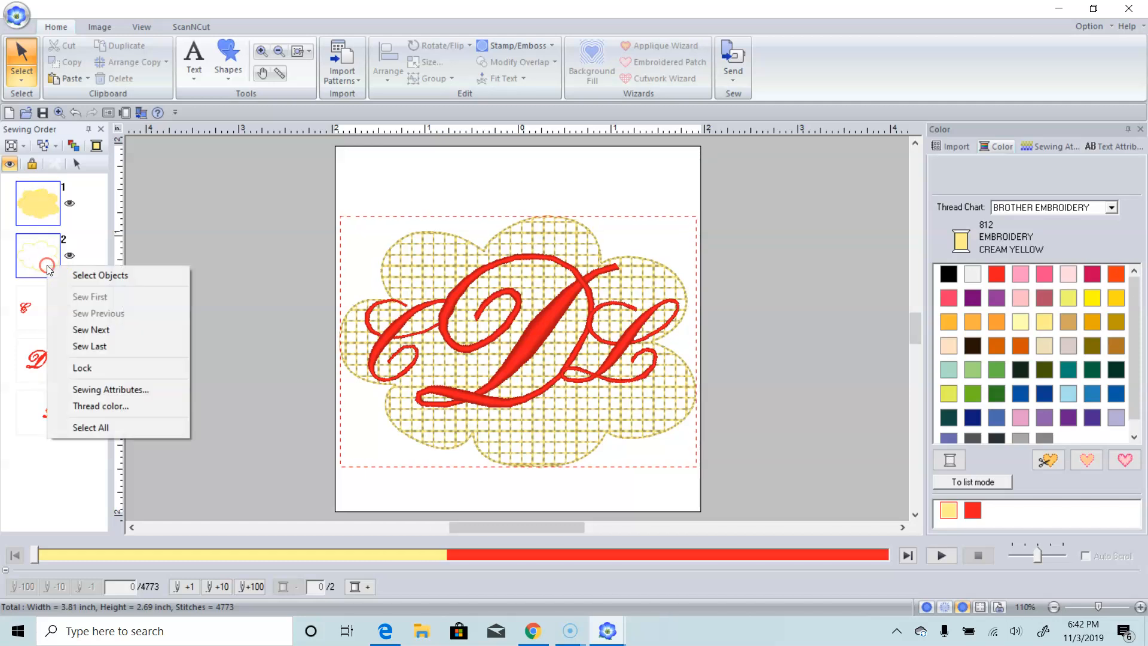
{"action": "left_click", "coordinate": [430, 247]}
{"action": "right_click", "coordinate": [429, 246]}
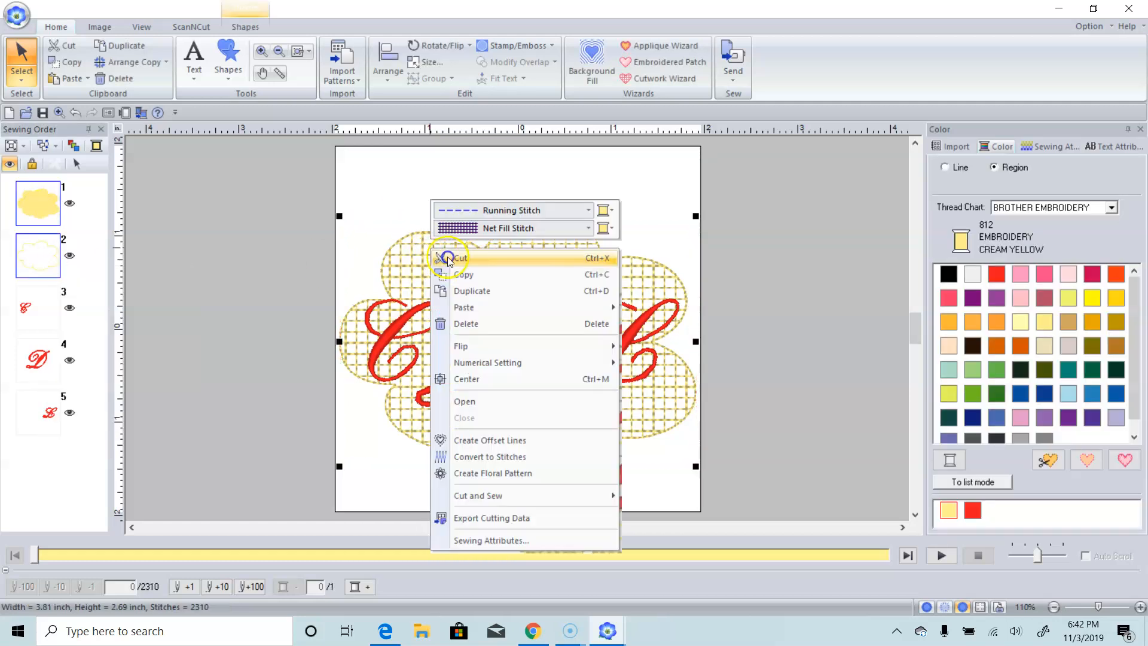
{"action": "left_click", "coordinate": [447, 256]}
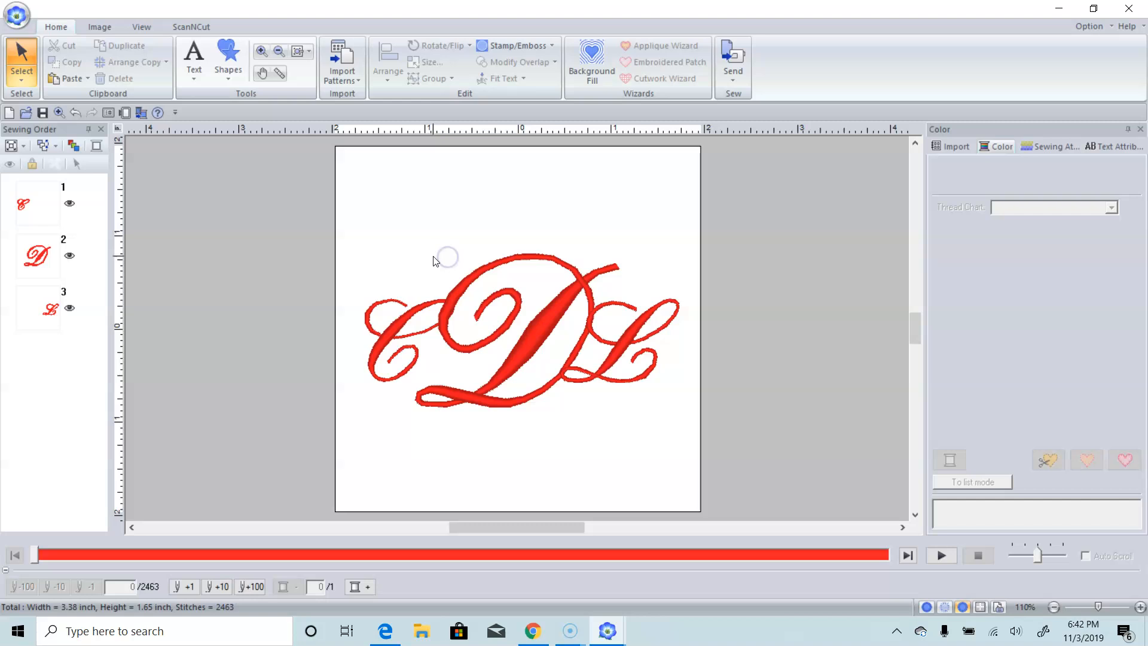
Draw a rounded rectangle about 3.89 inches wide and 1.85 inches high over the monogram and set it to sew first.
{"action": "left_click", "coordinate": [221, 80]}
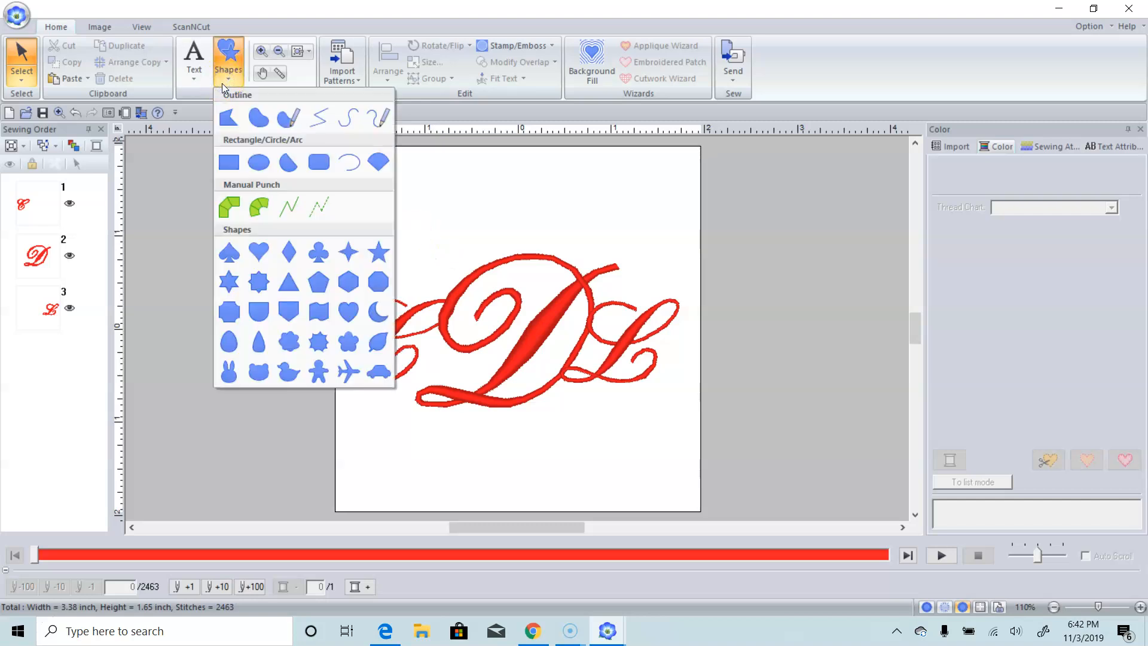
{"action": "left_click", "coordinate": [312, 167]}
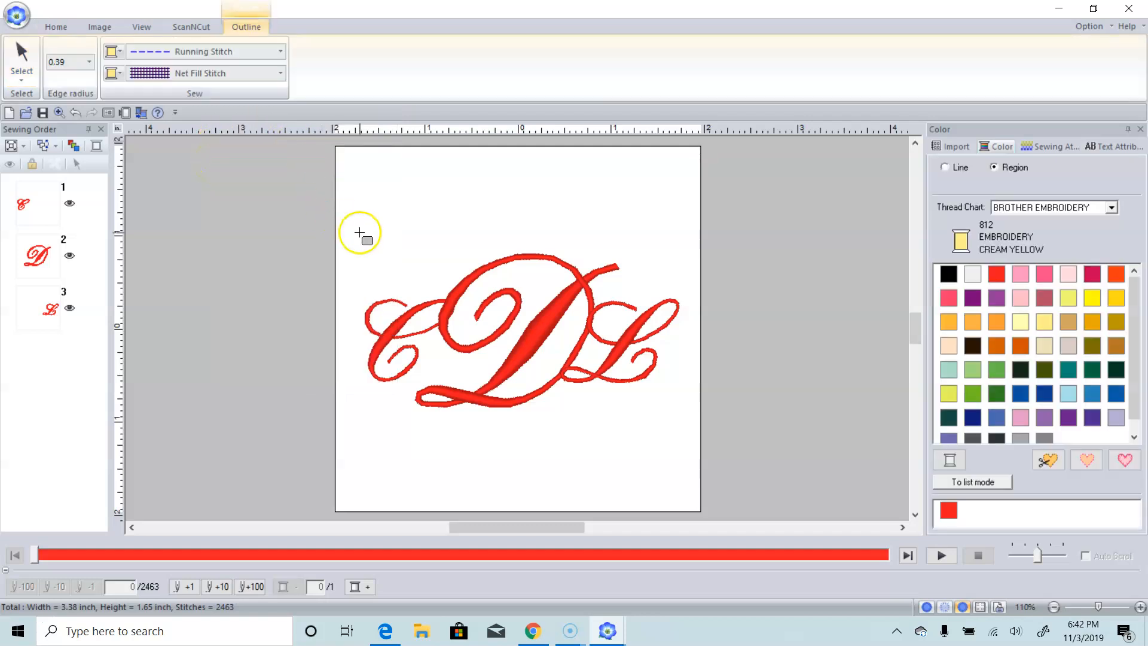
{"action": "left_click_drag", "start_coordinate": [395, 262], "coordinate": [700, 416]}
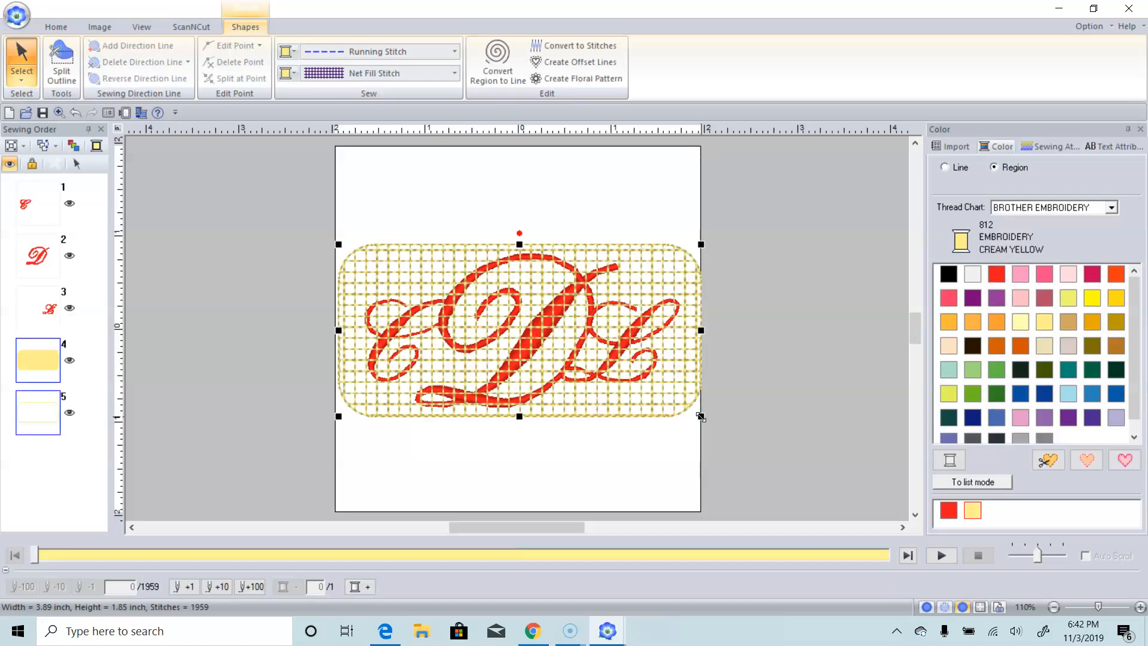
{"action": "right_click", "coordinate": [15, 362]}
{"action": "right_click", "coordinate": [28, 358]}
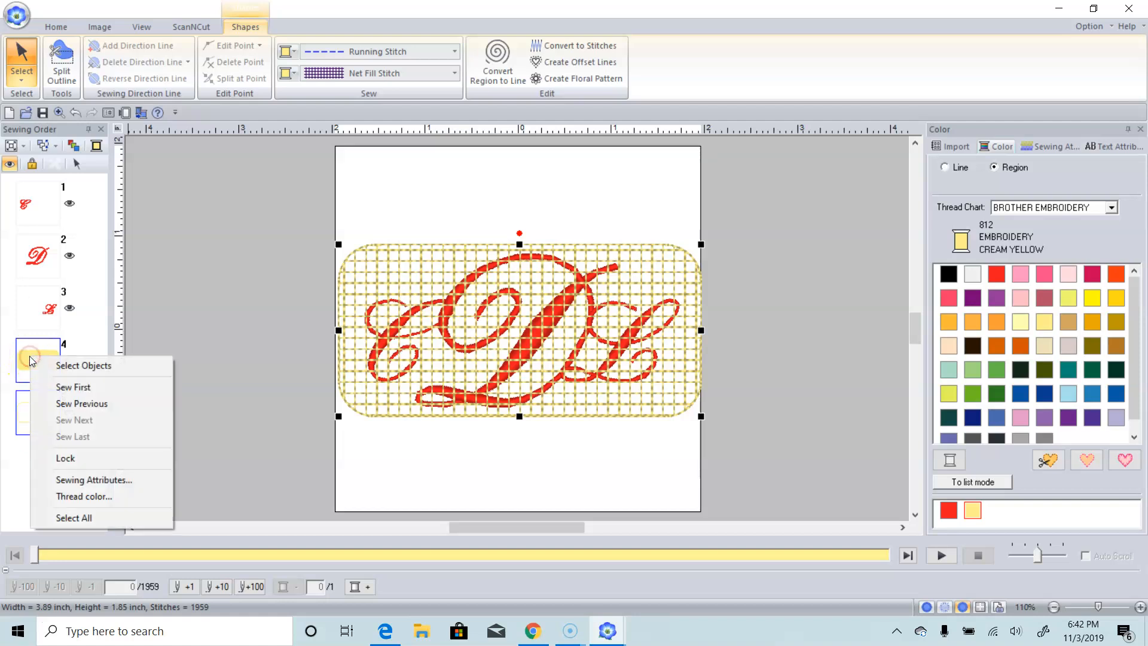
{"action": "left_click", "coordinate": [60, 387]}
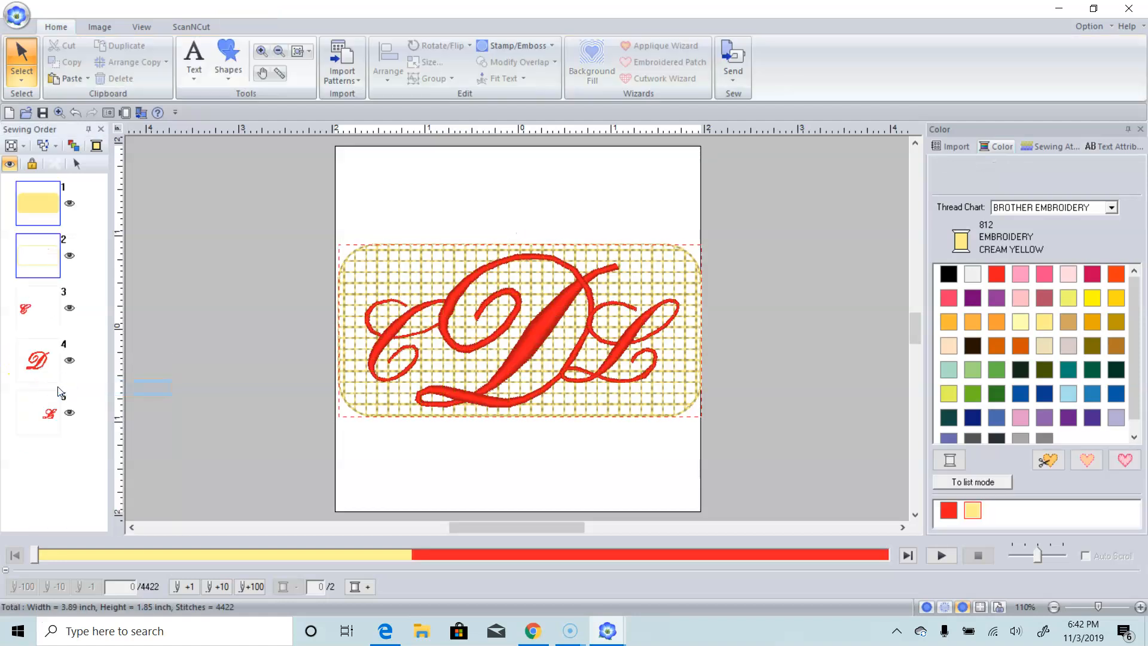
{"action": "left_click", "coordinate": [200, 425]}
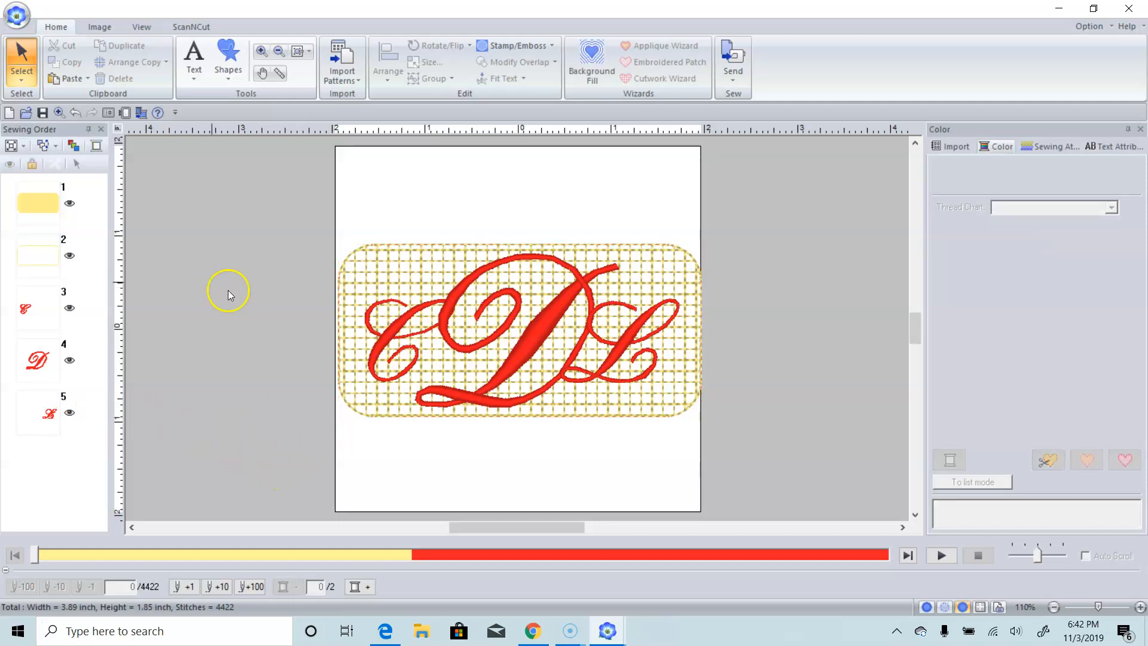
Cut the rounded rectangle from behind the monogram.
{"action": "left_click", "coordinate": [404, 259]}
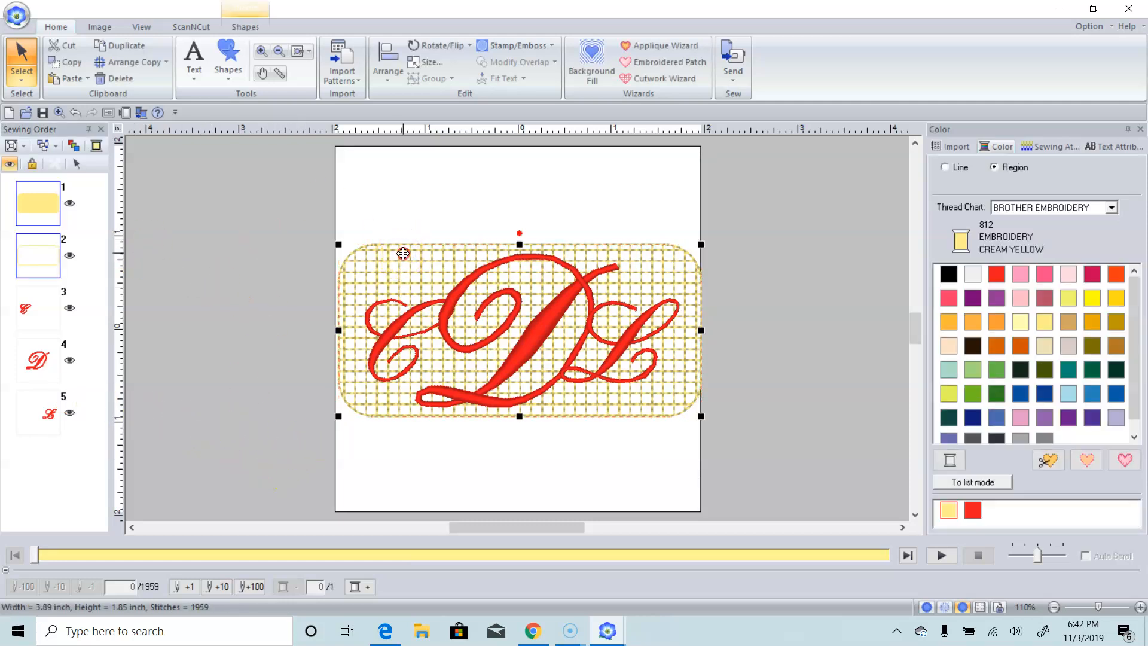
{"action": "right_click", "coordinate": [404, 254]}
{"action": "left_click", "coordinate": [421, 262]}
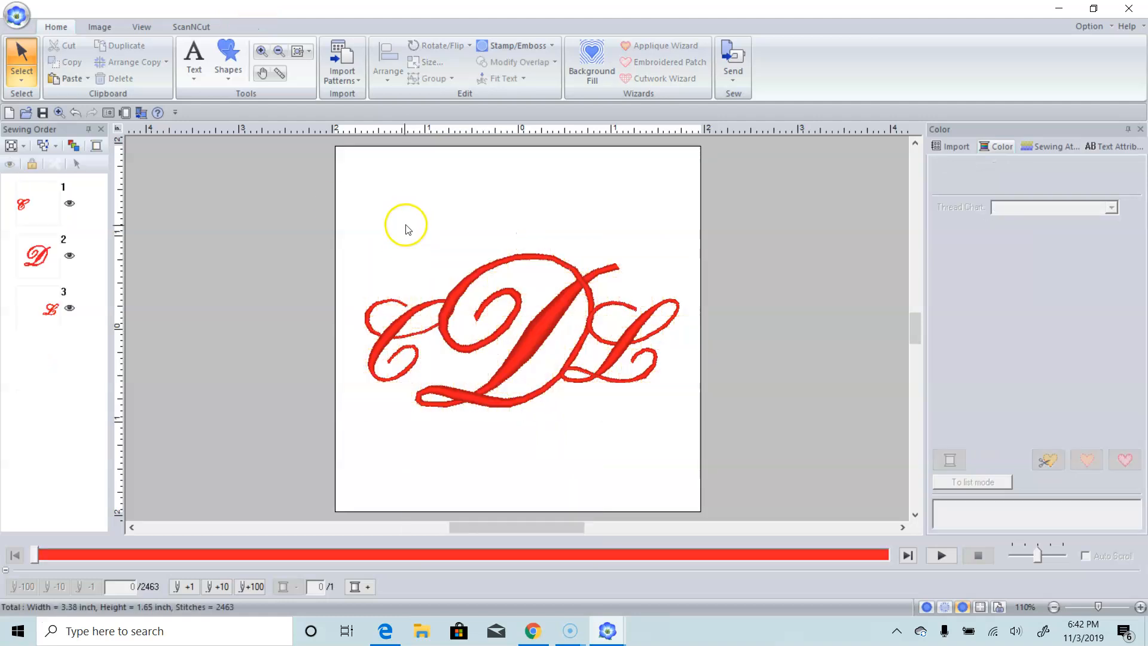
Trace a closed manual punch running line about 3.57 inches wide and 1.83 inches high around the whole CDL monogram.
{"action": "left_click", "coordinate": [232, 77]}
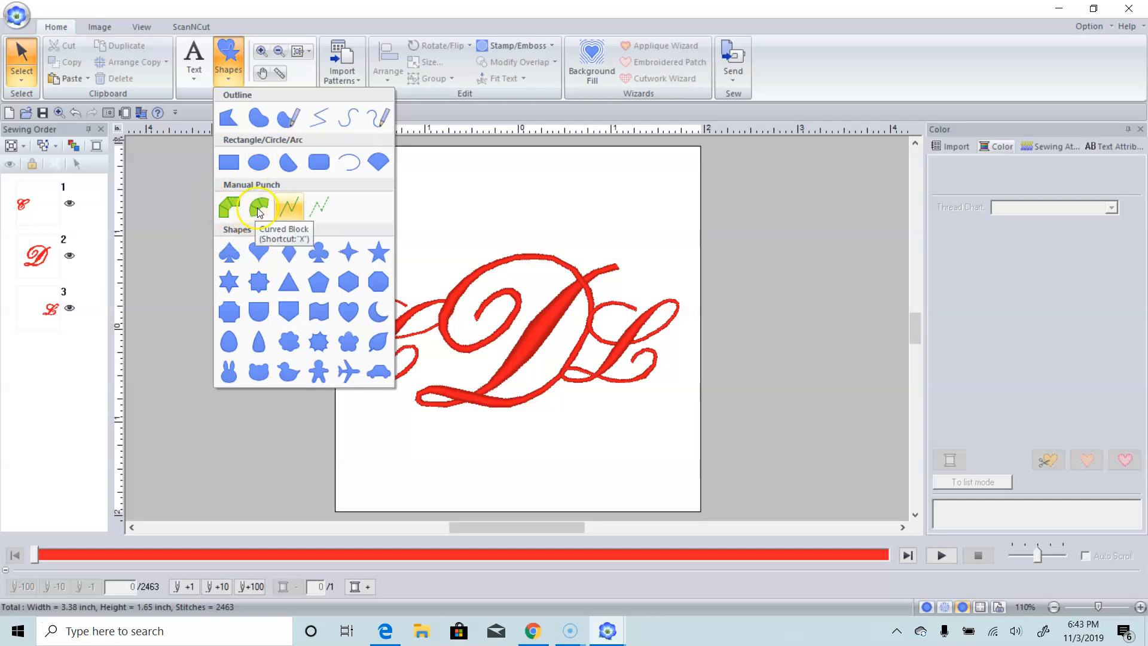
{"action": "left_click", "coordinate": [289, 208]}
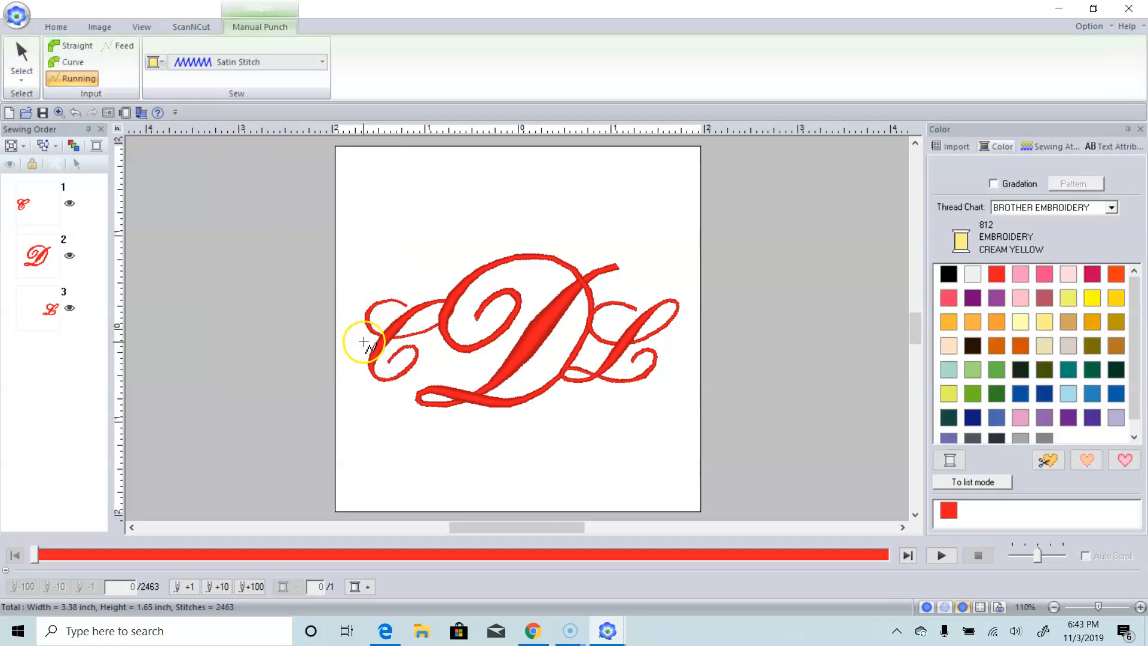
{"action": "left_click", "coordinate": [368, 338]}
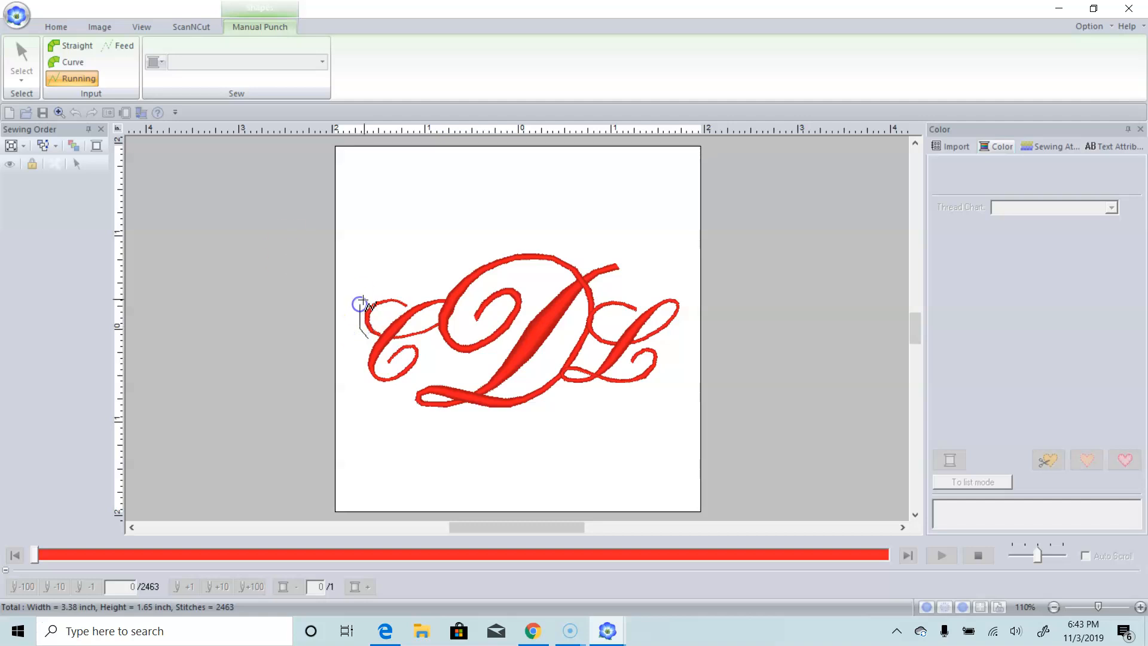
{"action": "left_click", "coordinate": [392, 290]}
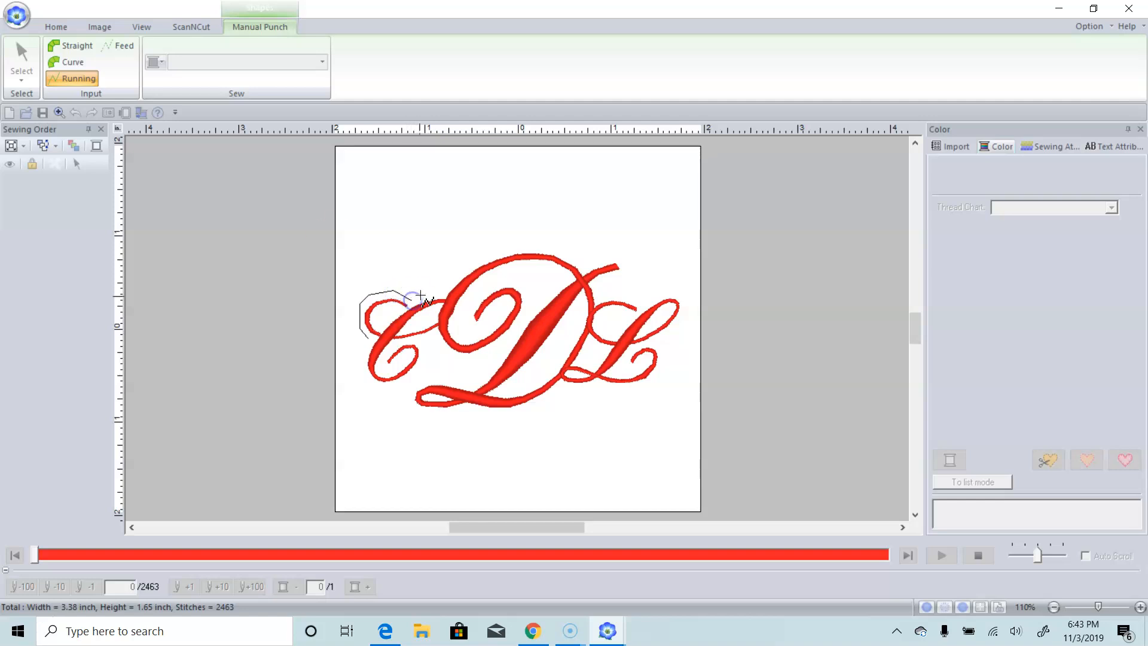
{"action": "left_click", "coordinate": [424, 294]}
{"action": "left_click", "coordinate": [449, 283]}
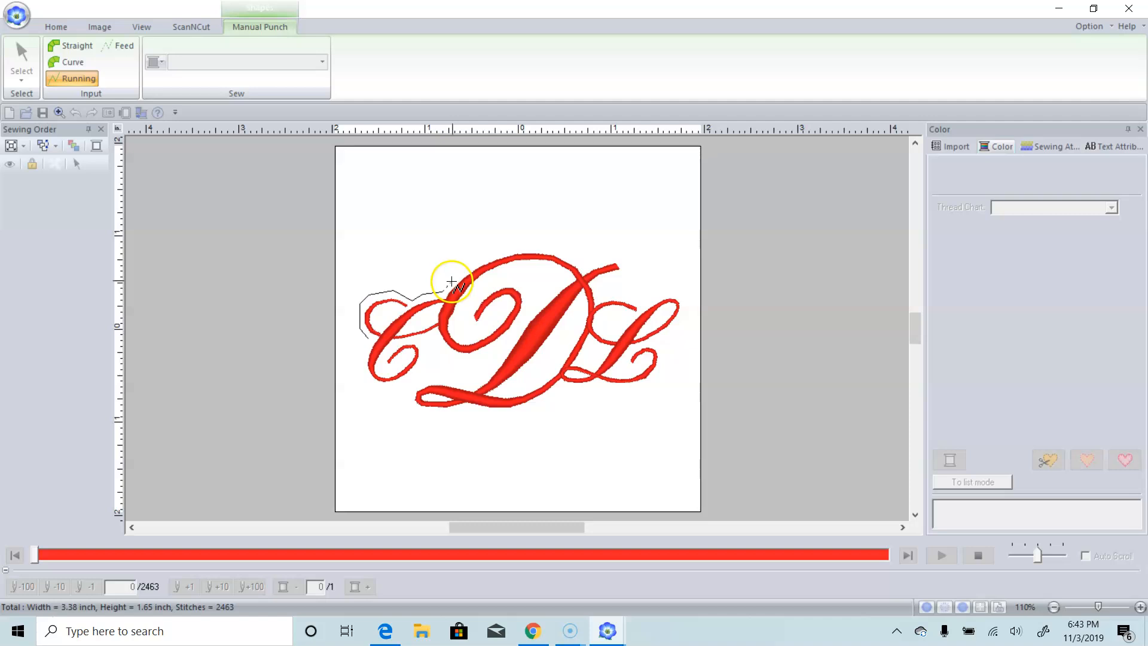
{"action": "left_click", "coordinate": [482, 260]}
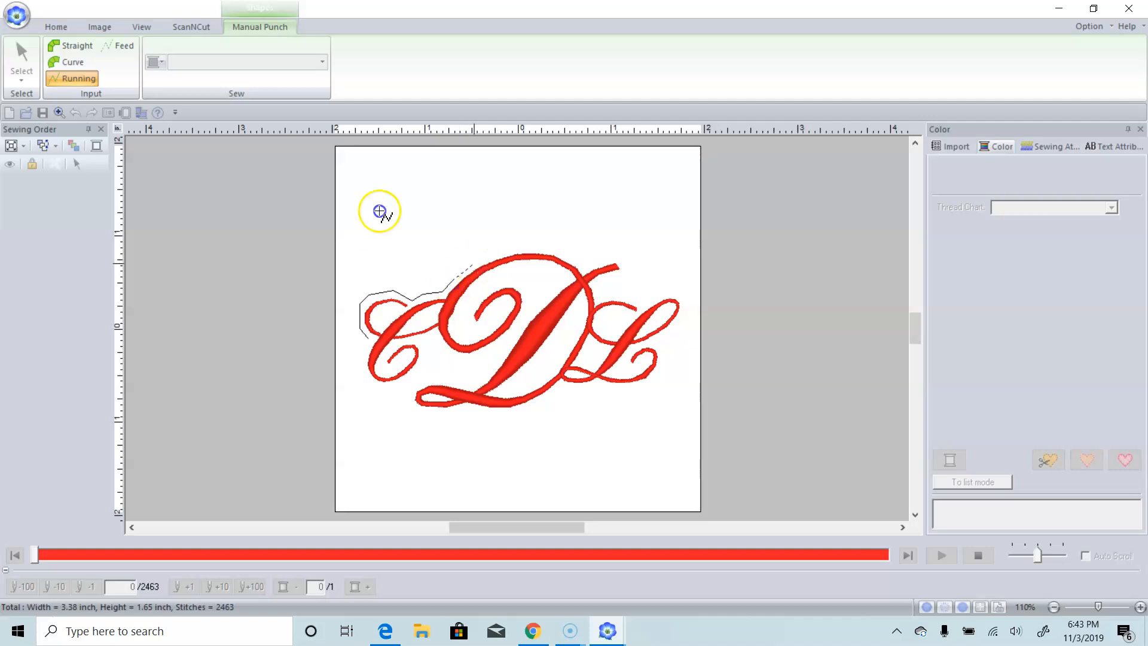
{"action": "left_click", "coordinate": [504, 249]}
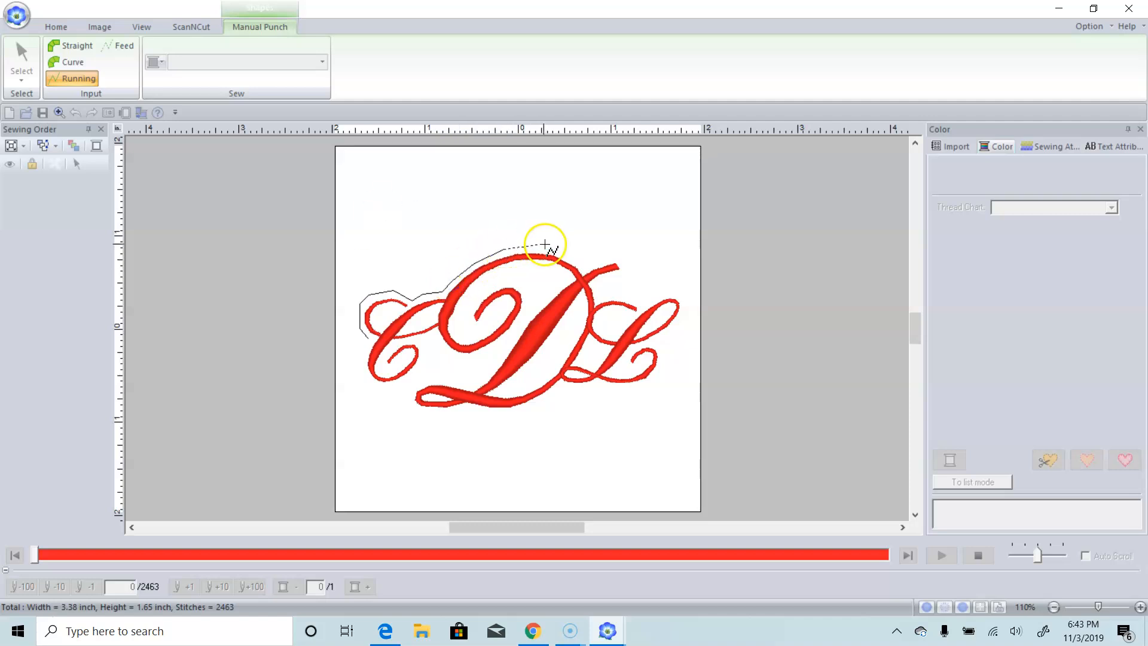
{"action": "left_click", "coordinate": [545, 244]}
{"action": "left_click", "coordinate": [574, 253]}
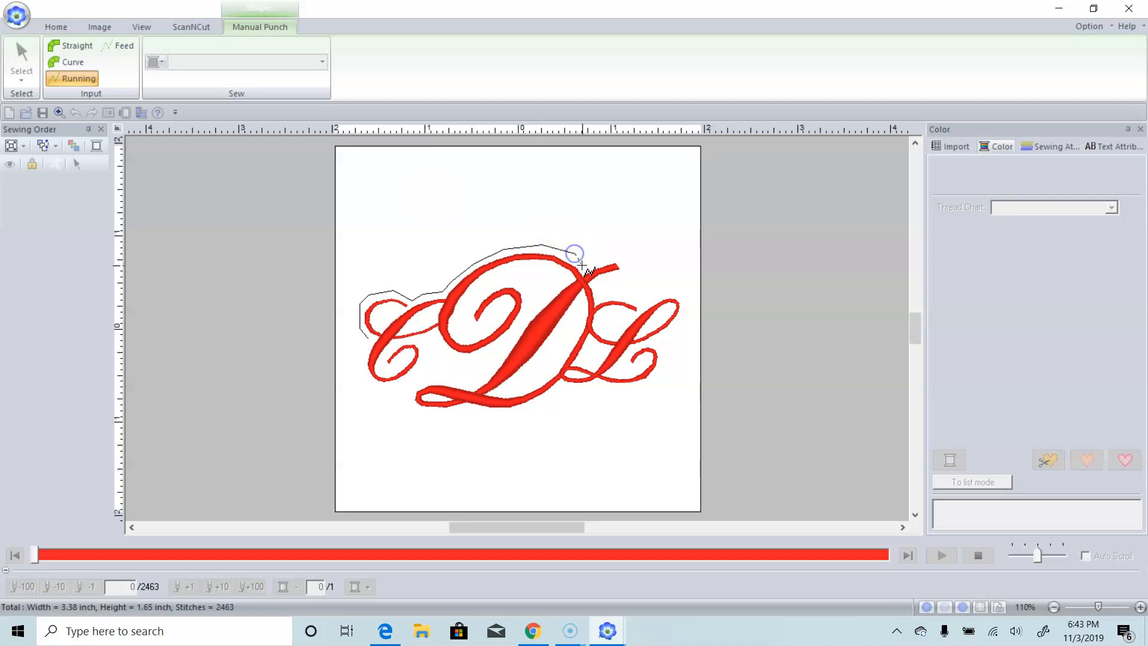
{"action": "left_click", "coordinate": [616, 257]}
{"action": "left_click", "coordinate": [629, 277]}
{"action": "left_click", "coordinate": [606, 287]}
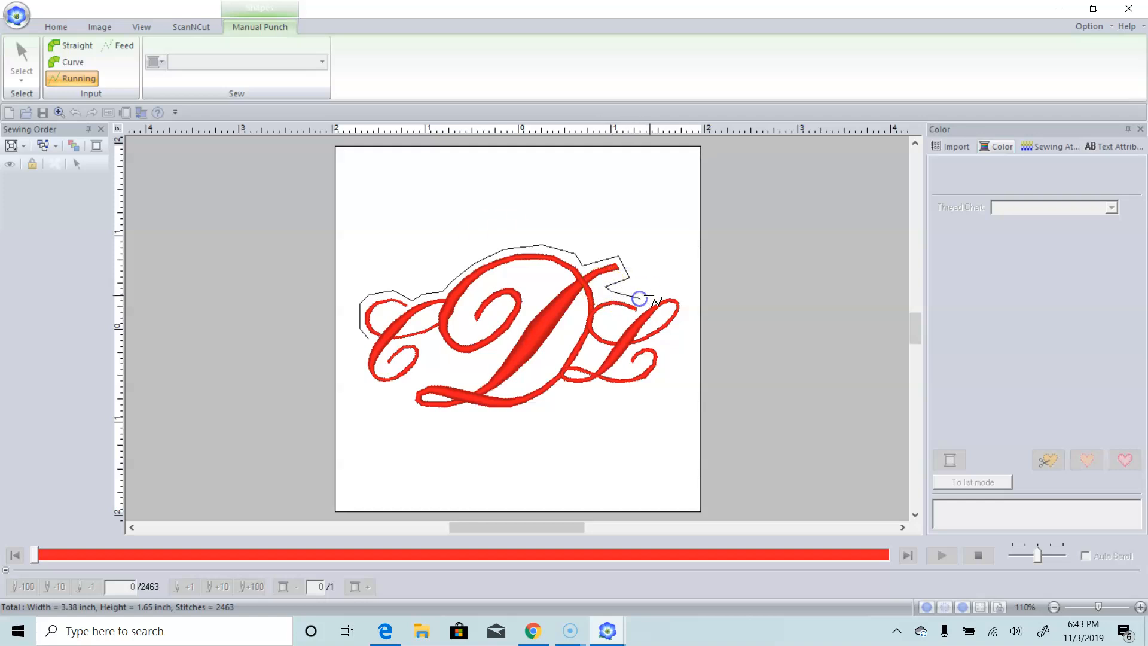
{"action": "left_click", "coordinate": [690, 308]}
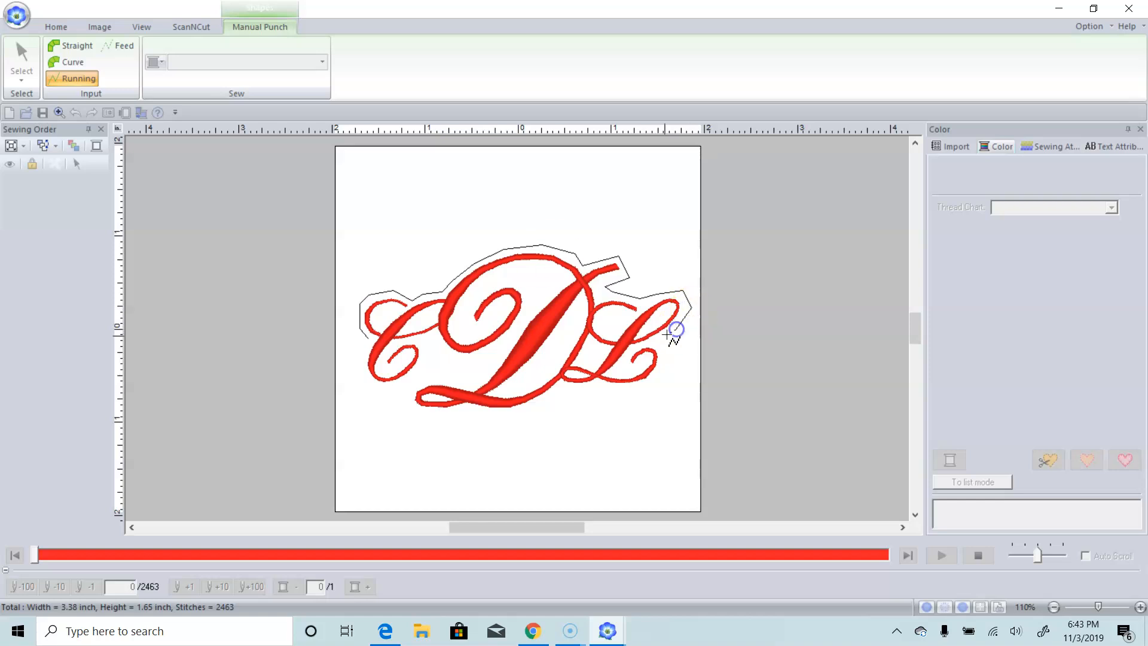
{"action": "left_click", "coordinate": [664, 358]}
{"action": "left_click", "coordinate": [655, 384]}
{"action": "left_click", "coordinate": [623, 393]}
{"action": "left_click", "coordinate": [561, 390]}
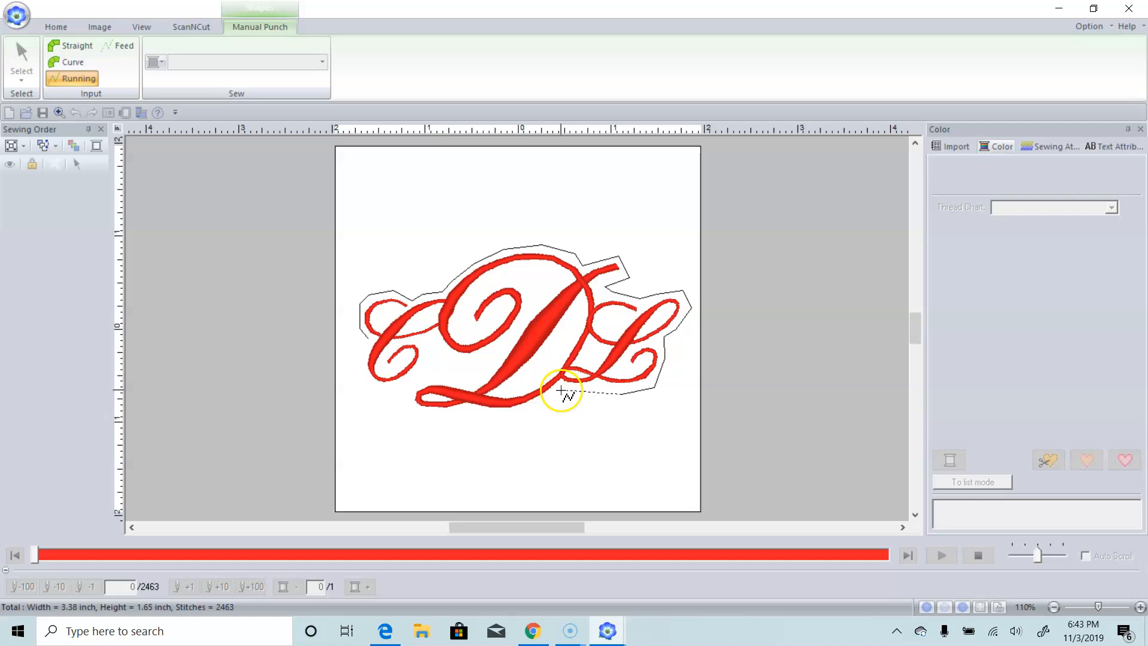
{"action": "left_click", "coordinate": [525, 413]}
{"action": "left_click", "coordinate": [469, 411]}
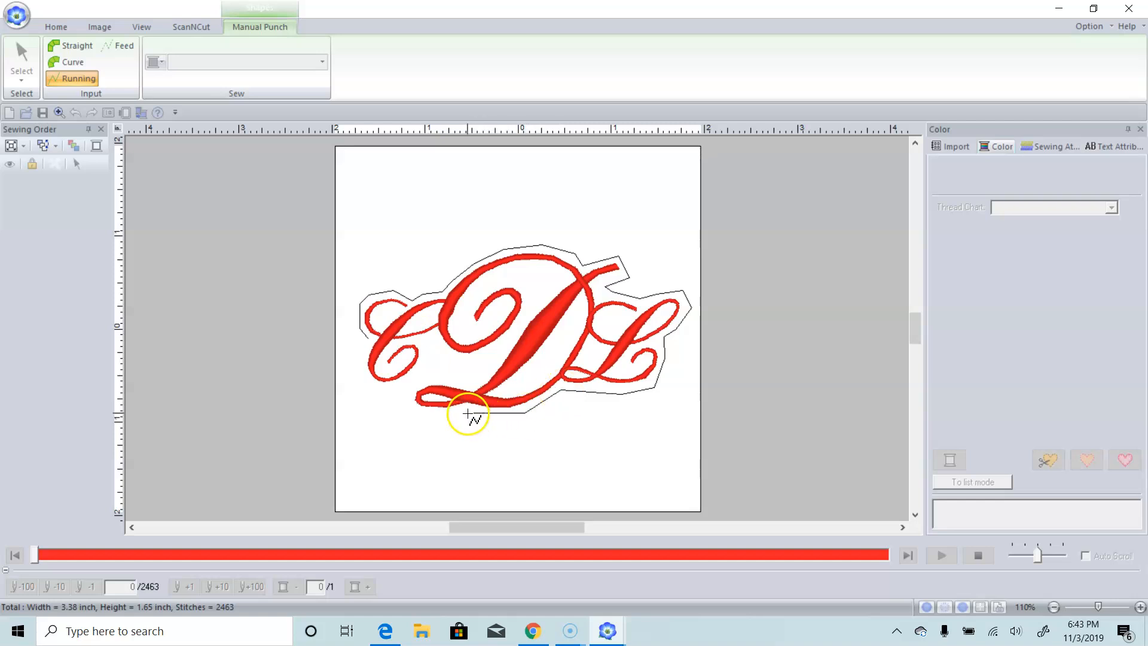
{"action": "left_click", "coordinate": [430, 415]}
{"action": "left_click", "coordinate": [408, 402]}
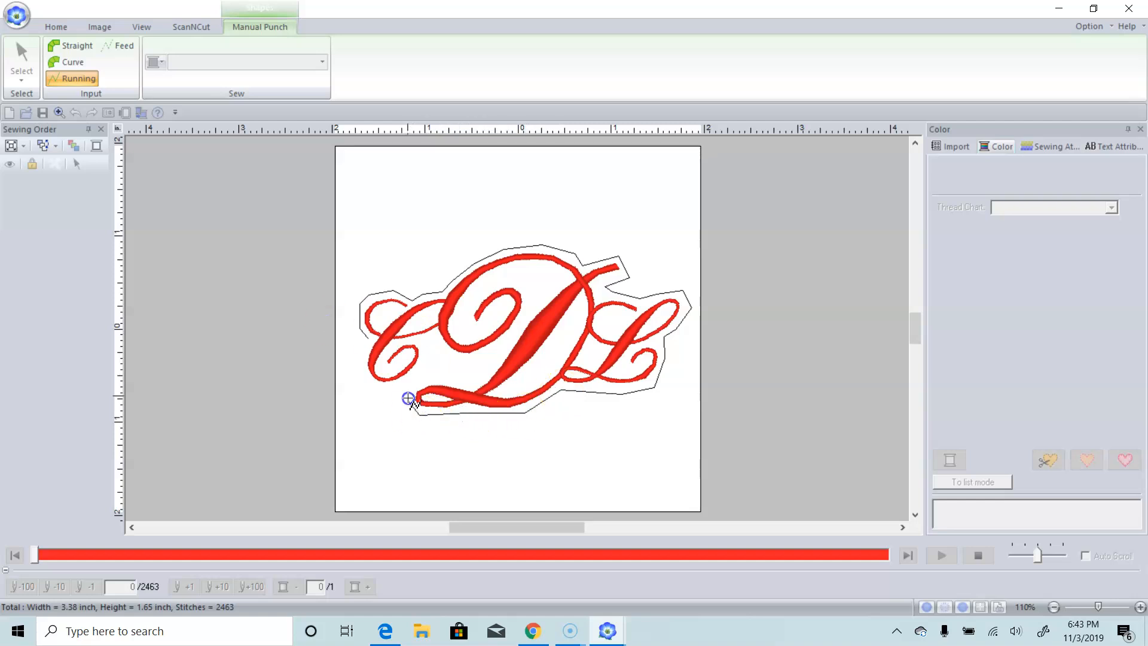
{"action": "left_click", "coordinate": [383, 388]}
{"action": "left_click", "coordinate": [360, 380]}
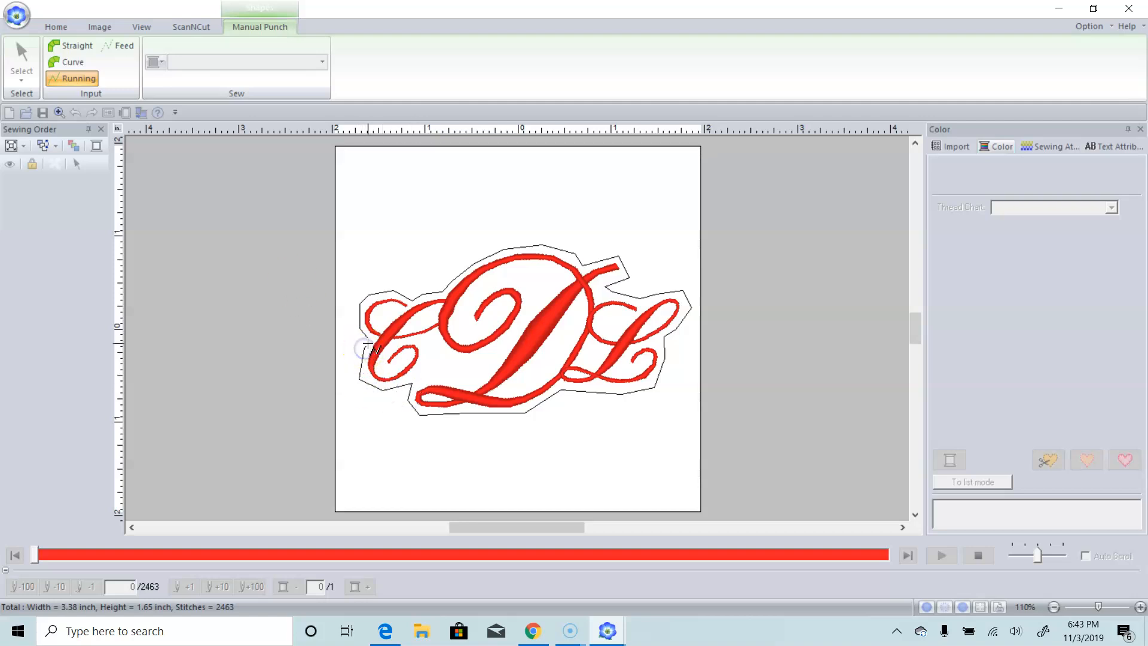
{"action": "left_click", "coordinate": [360, 364]}
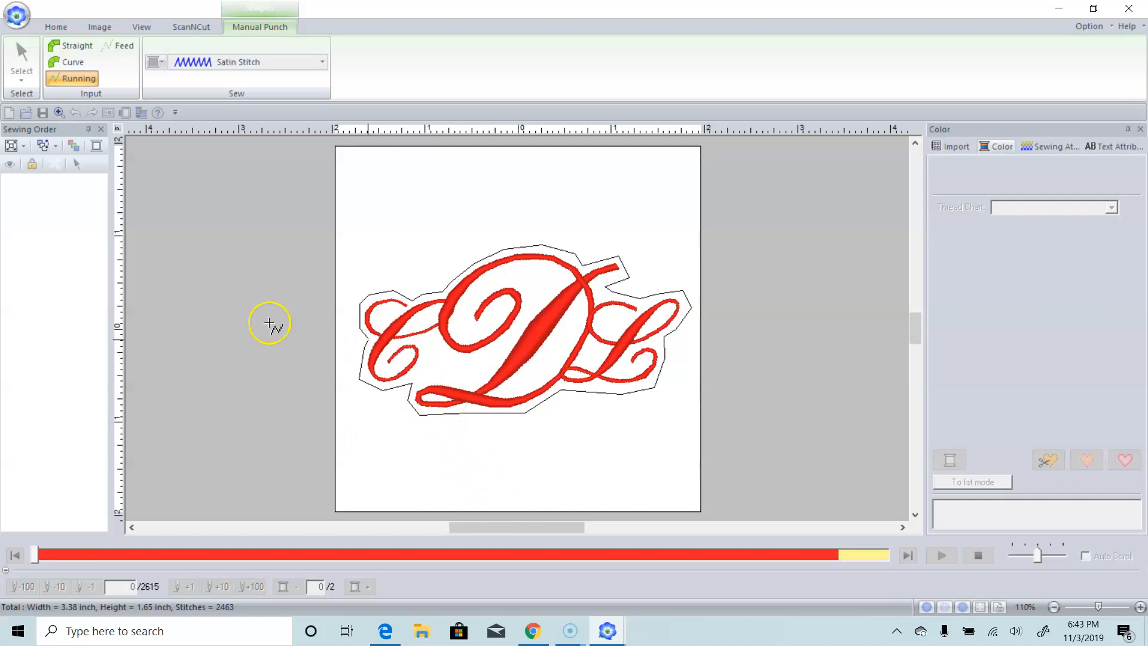
Set the manual punch region sew type to Piping Stitch.
{"action": "left_click", "coordinate": [212, 63]}
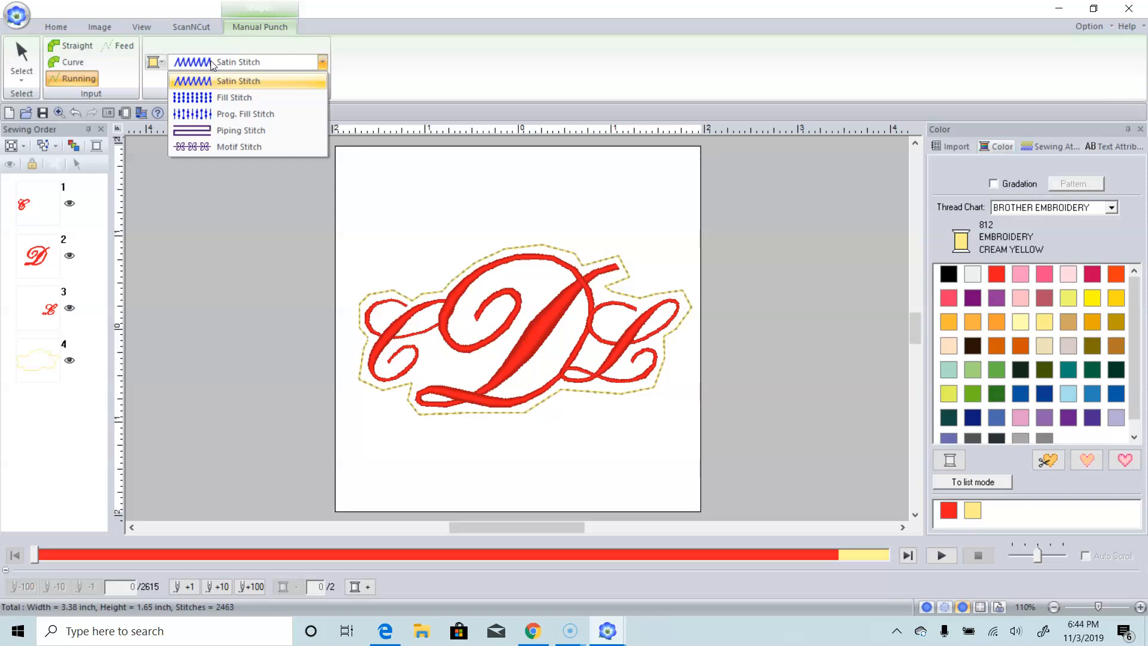
{"action": "left_click", "coordinate": [233, 145]}
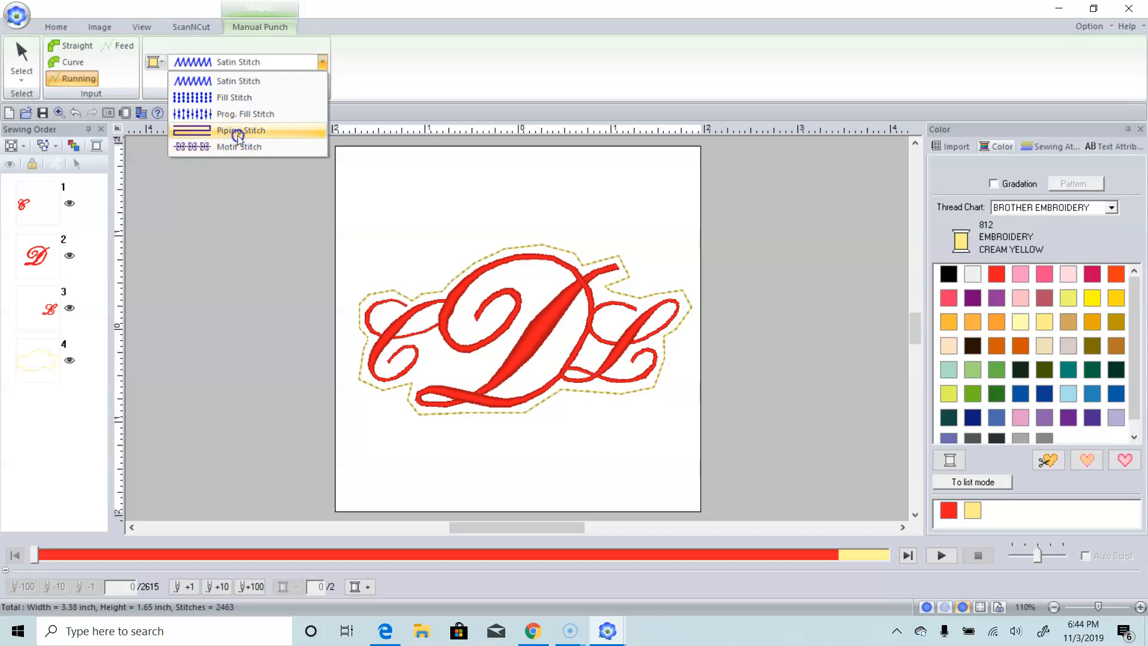
{"action": "left_click", "coordinate": [237, 132]}
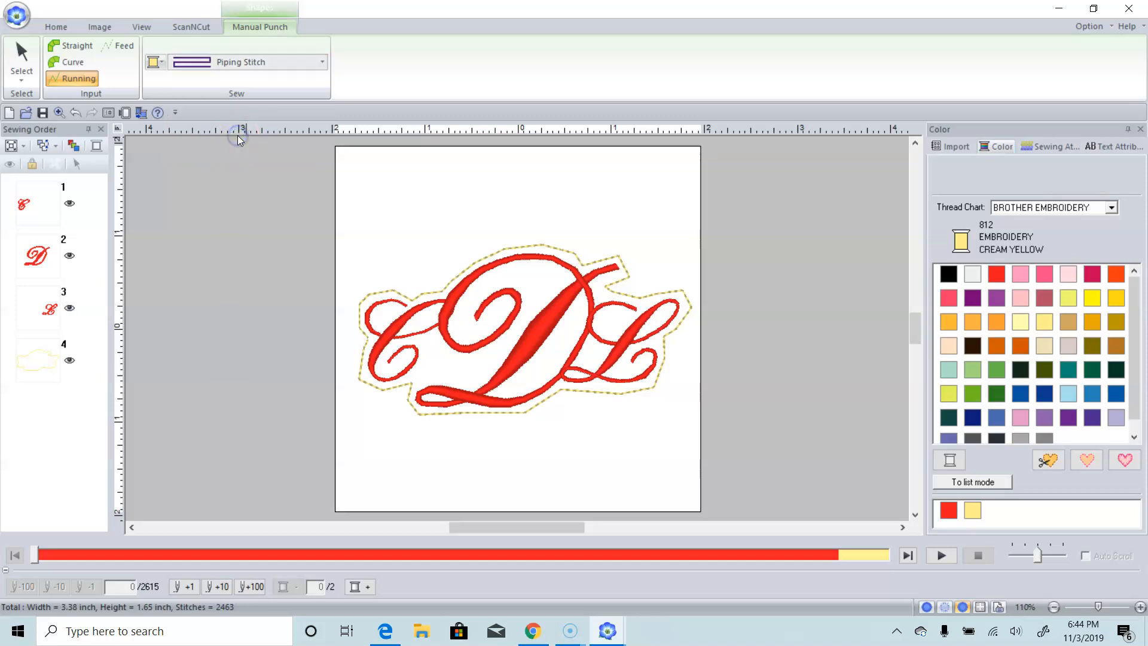
Select the traced outline around the monogram and convert it to stitches.
{"action": "left_click", "coordinate": [19, 54]}
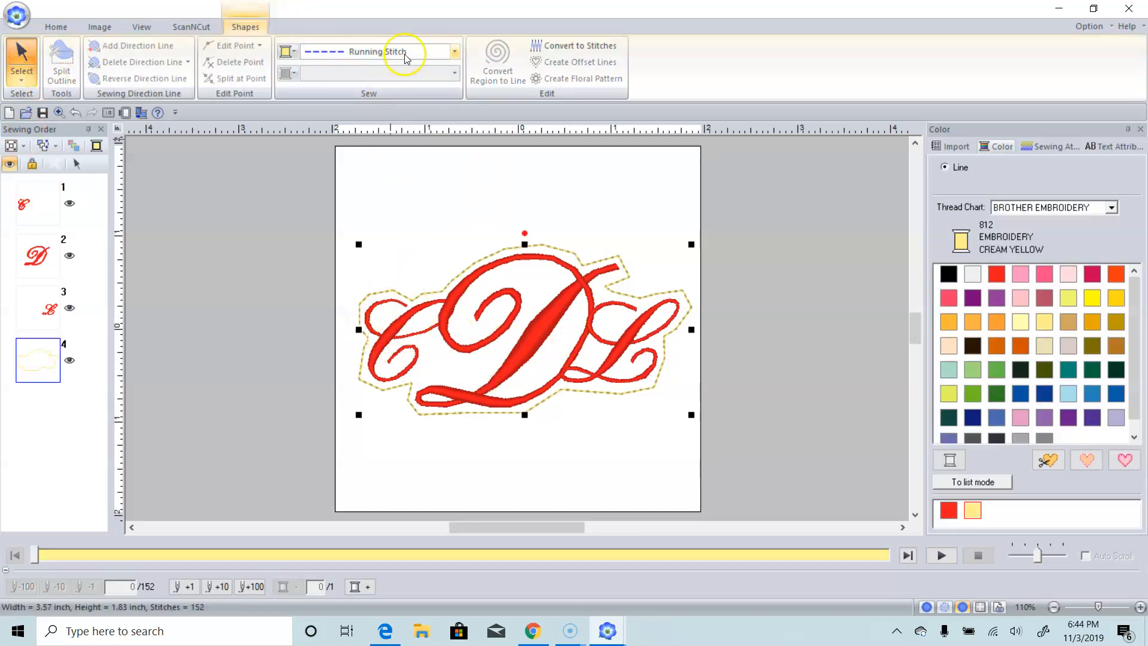
{"action": "left_click", "coordinate": [405, 58]}
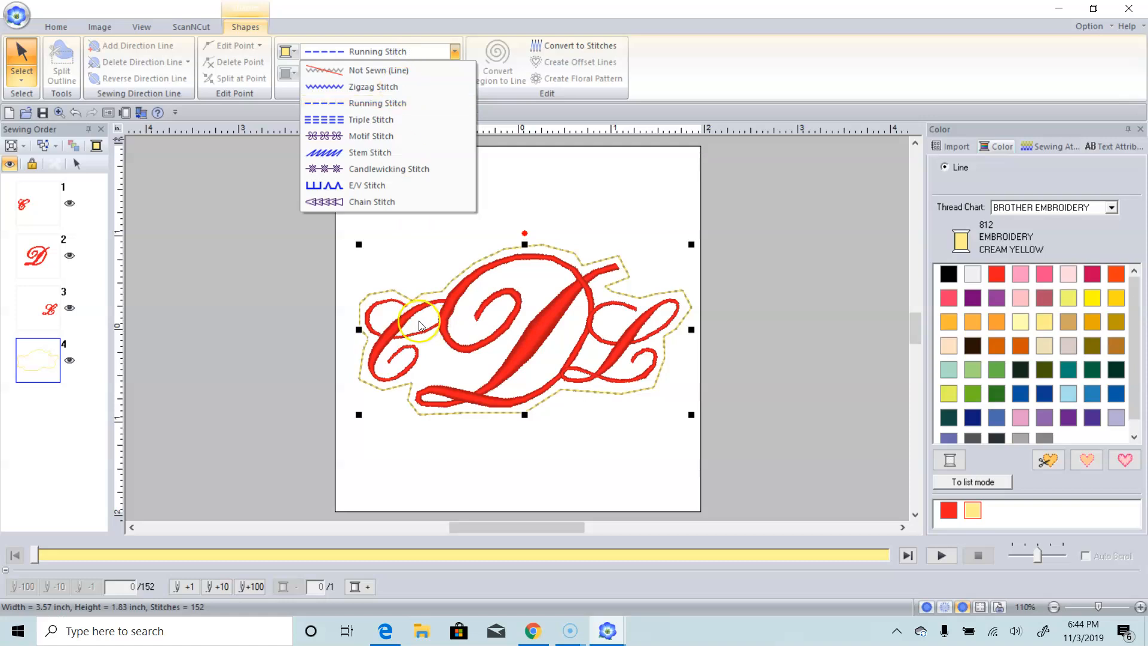
{"action": "left_click", "coordinate": [431, 242]}
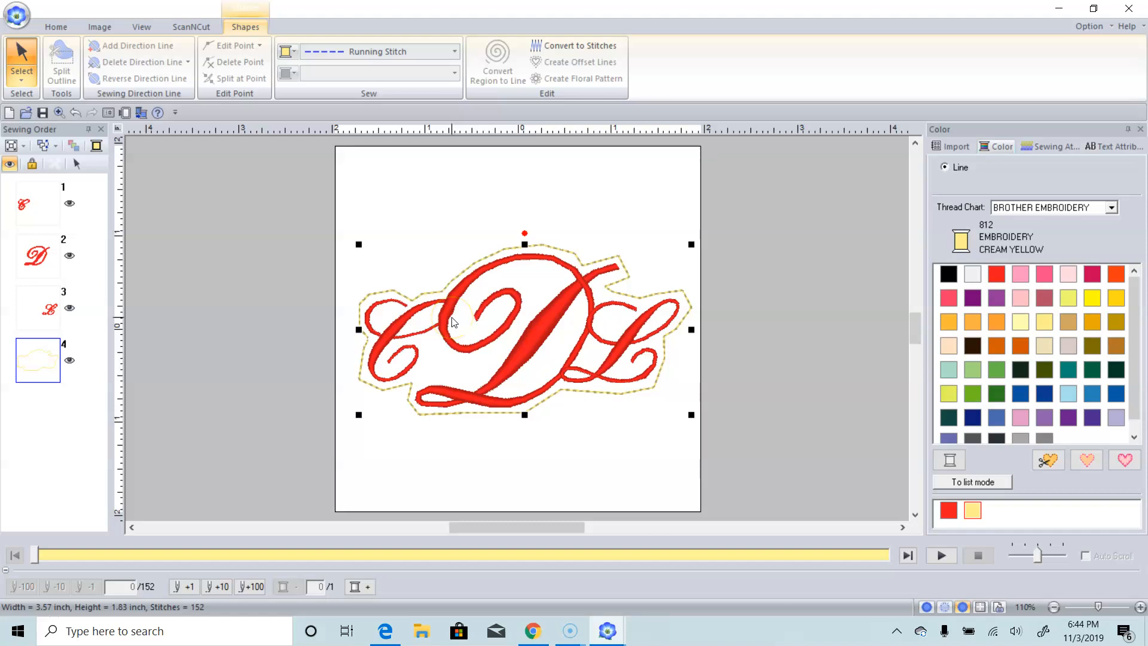
{"action": "left_click", "coordinate": [583, 45]}
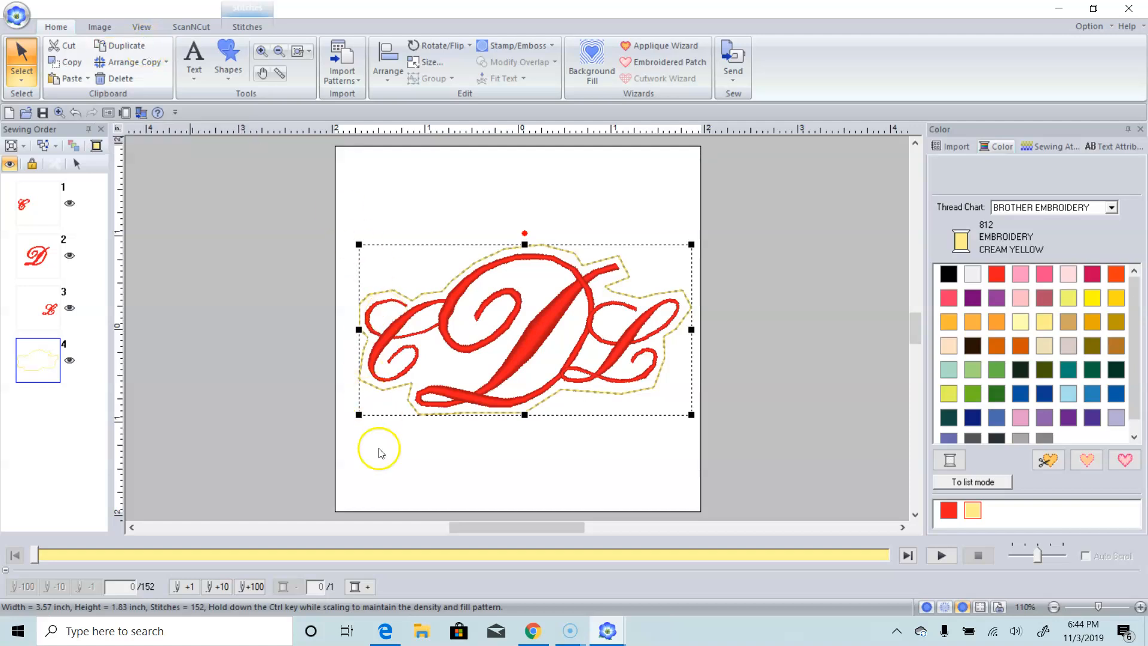
Duplicate the stitch outline and change the copy's thread color to 620 Magenta.
{"action": "key", "text": "ctrl+d"}
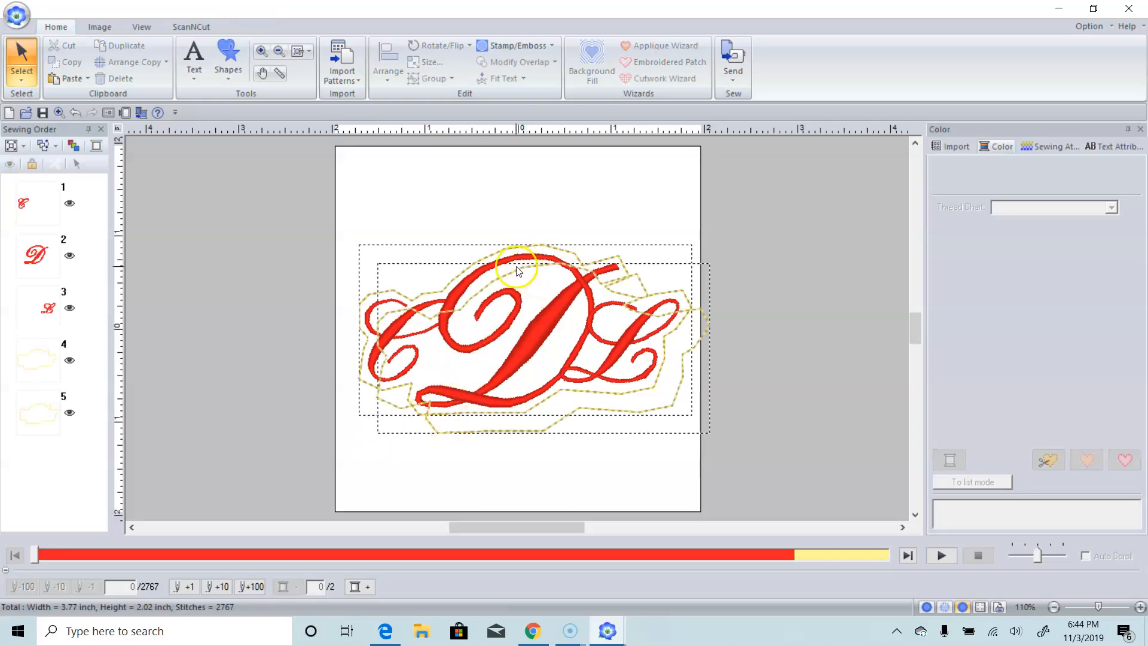
{"action": "left_click", "coordinate": [38, 411]}
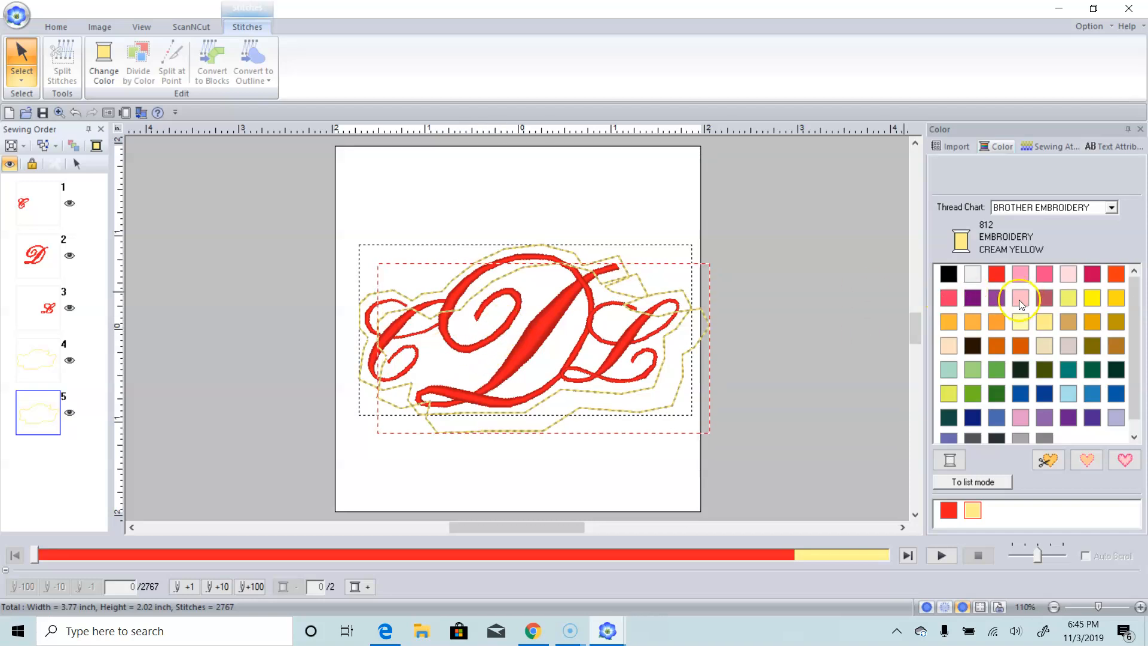
{"action": "left_click", "coordinate": [1003, 298]}
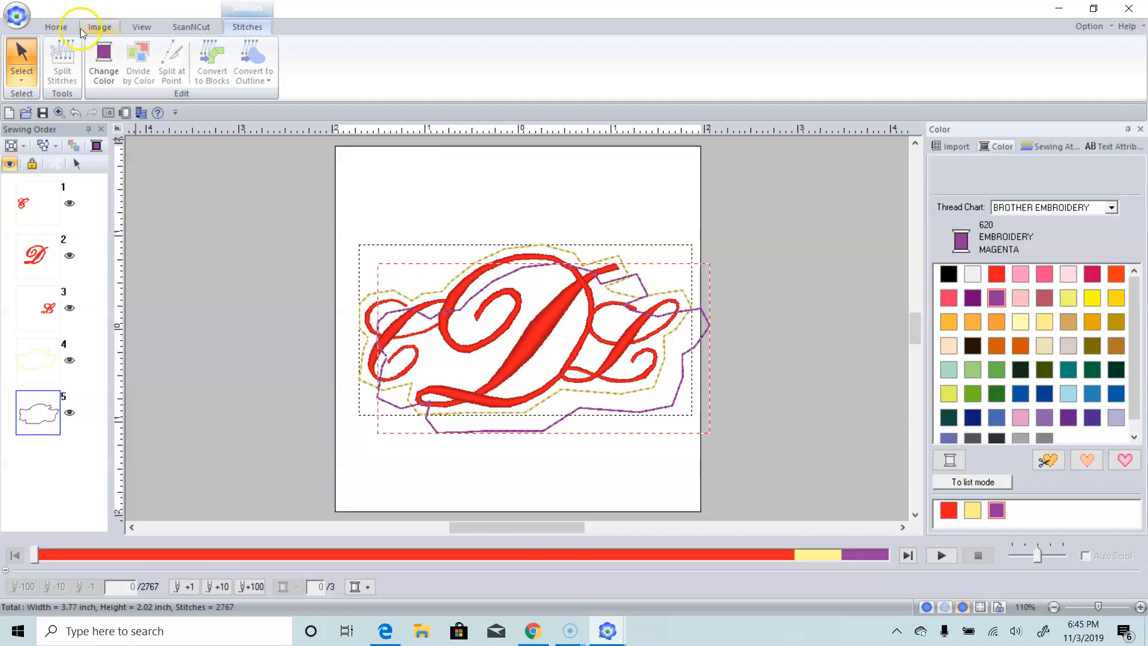
Move the magenta outline copy so it lines up over the original cream yellow outline around the monogram.
{"action": "left_click", "coordinate": [62, 29]}
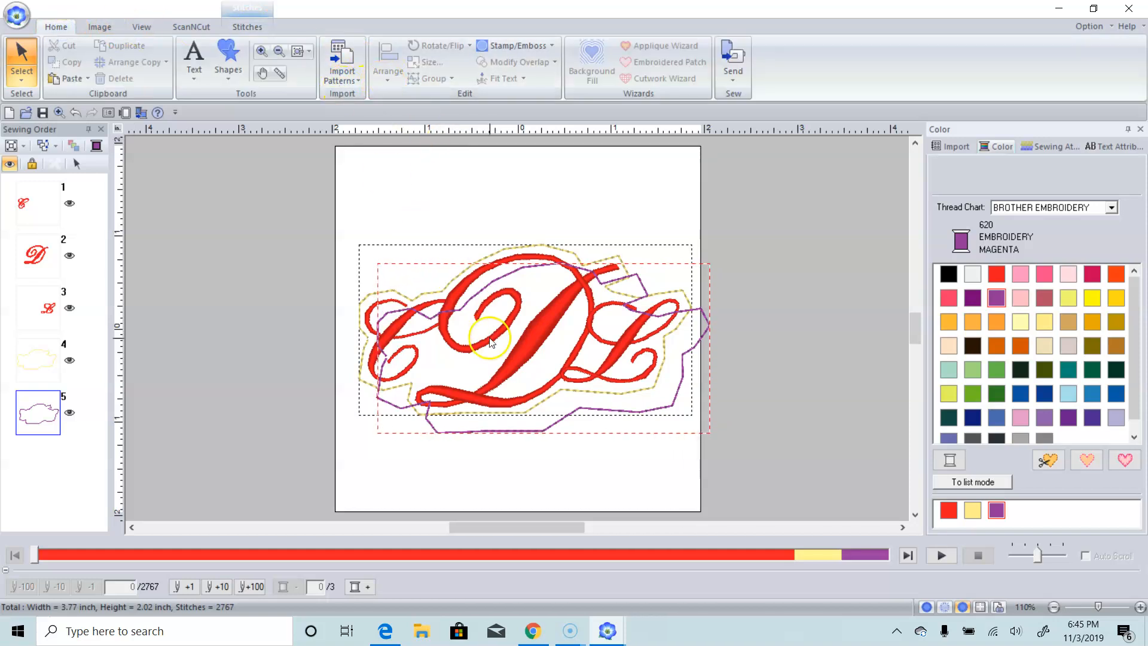
{"action": "left_click", "coordinate": [477, 431]}
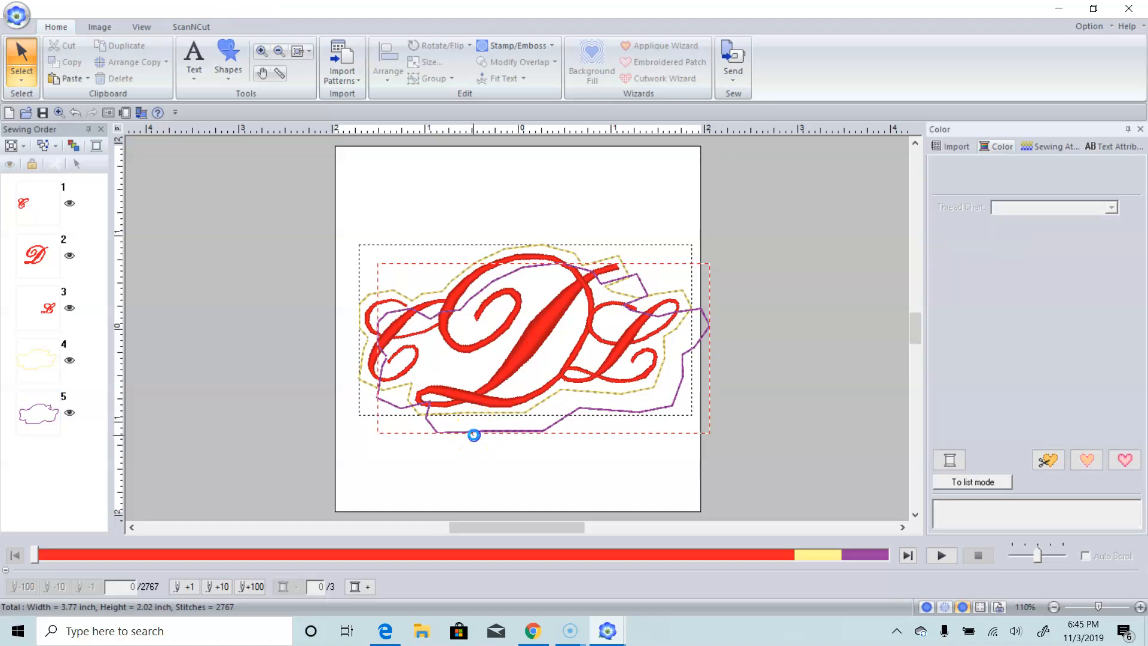
{"action": "left_click", "coordinate": [462, 431]}
{"action": "left_click_drag", "start_coordinate": [461, 431], "coordinate": [445, 416]}
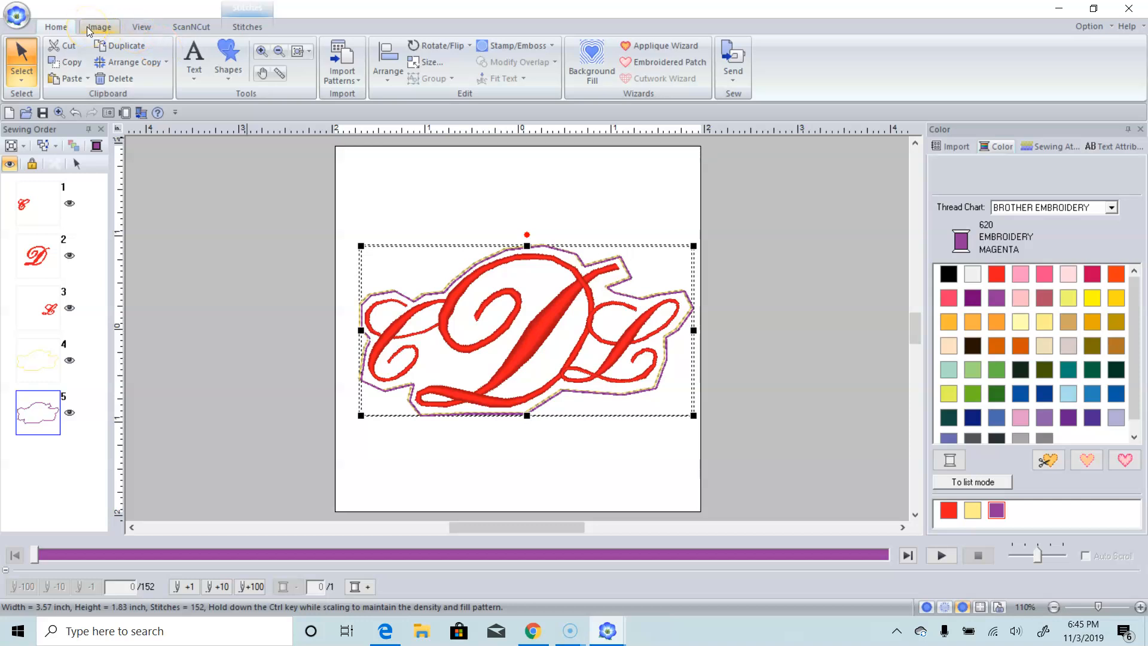
Add a crosshatch background fill, size 0.28 inch at 45 degrees, inside the magenta outline and move it to the start of the sewing order.
{"action": "left_click", "coordinate": [587, 84]}
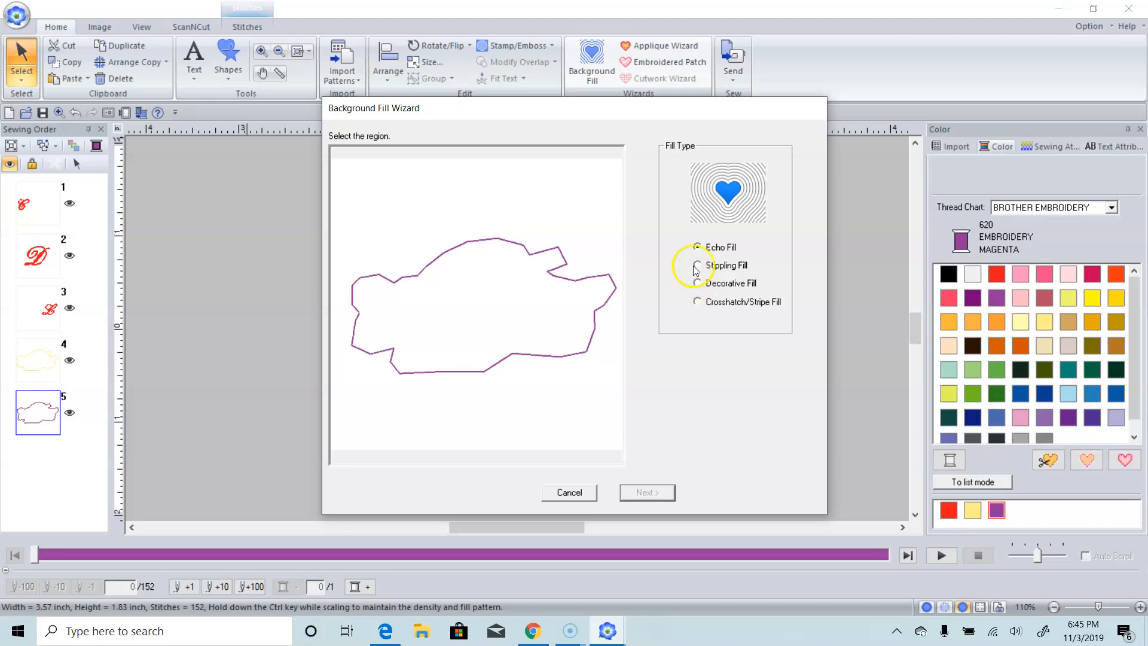
{"action": "left_click", "coordinate": [697, 284]}
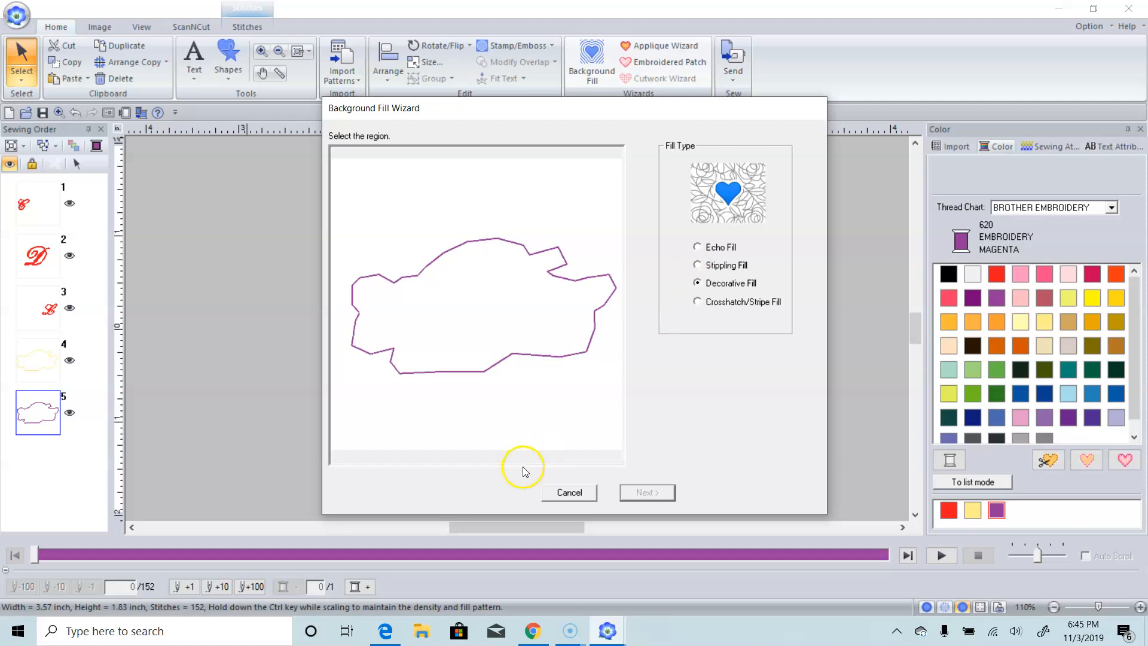
{"action": "left_click", "coordinate": [540, 322]}
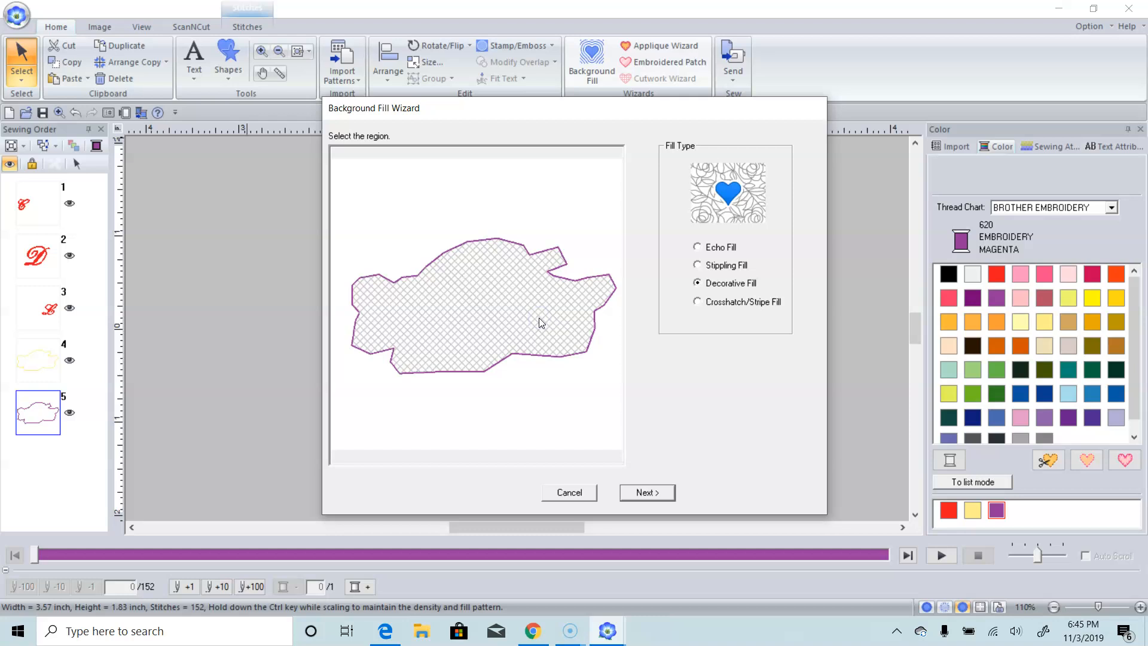
{"action": "left_click", "coordinate": [697, 302]}
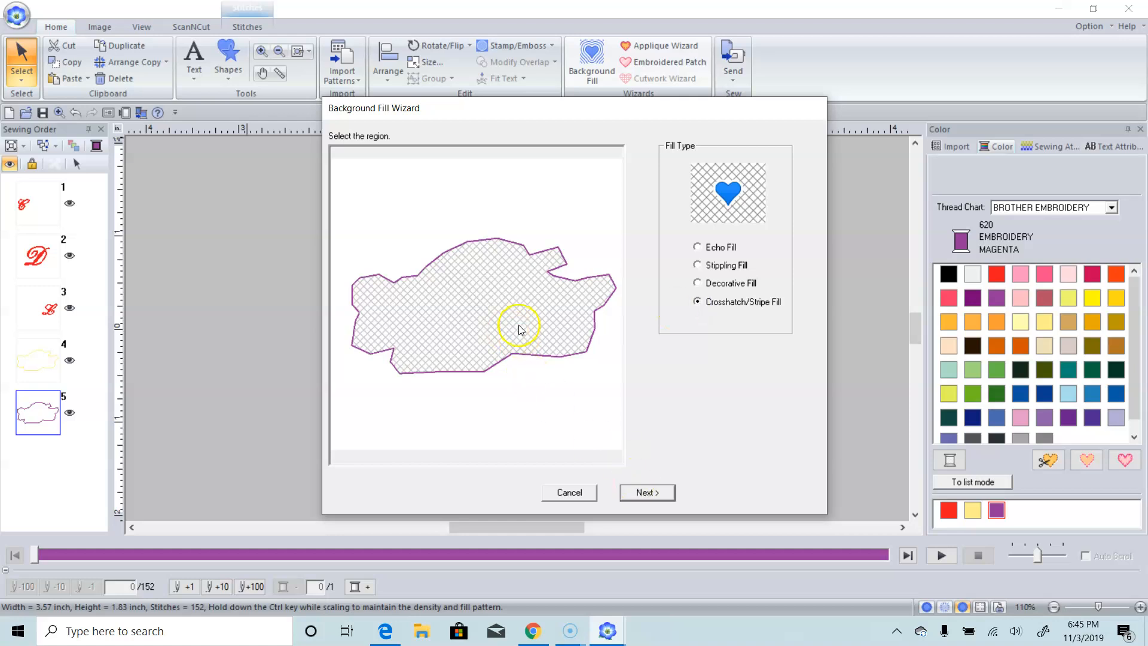
{"action": "left_click", "coordinate": [662, 492]}
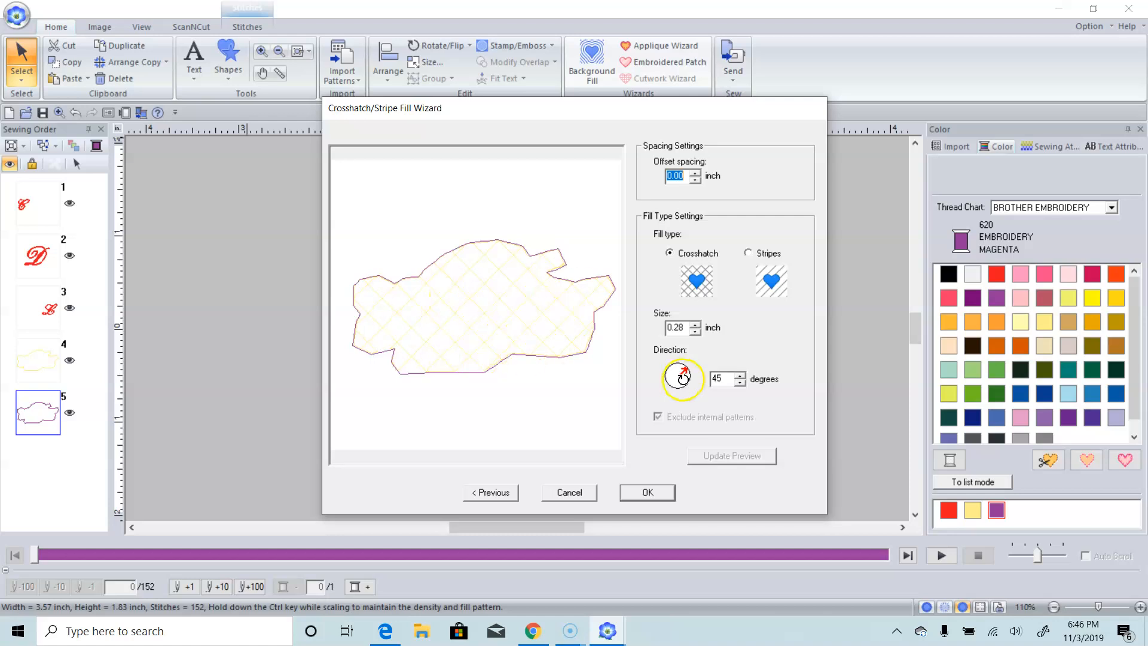
{"action": "left_click", "coordinate": [665, 496]}
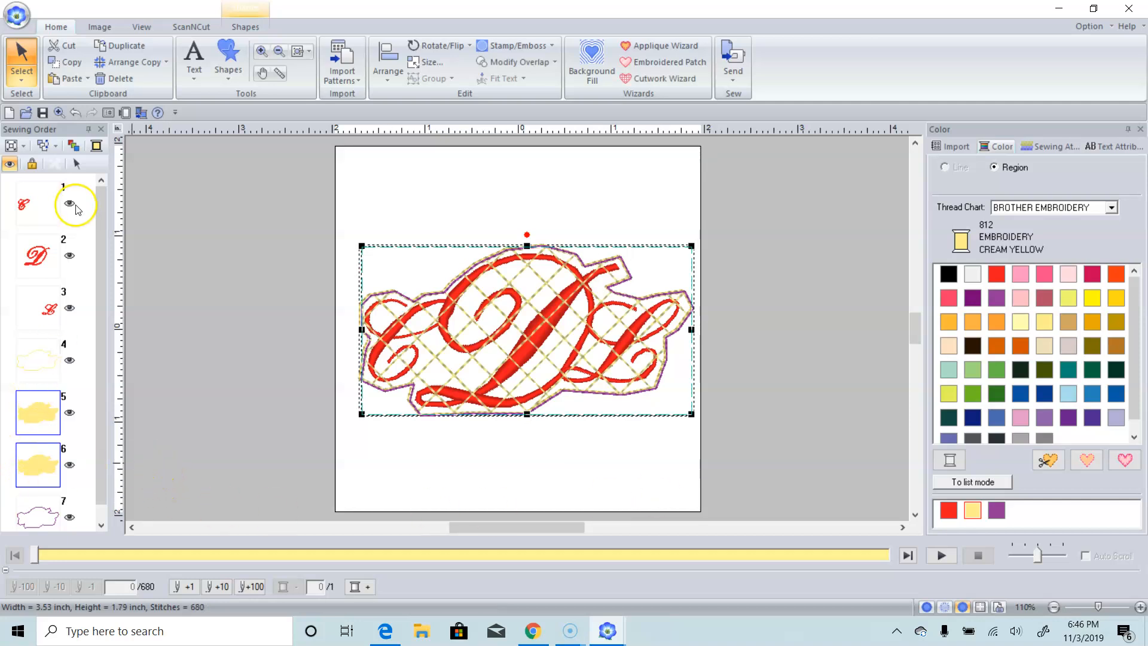
{"action": "right_click", "coordinate": [32, 407]}
{"action": "left_click", "coordinate": [50, 433]}
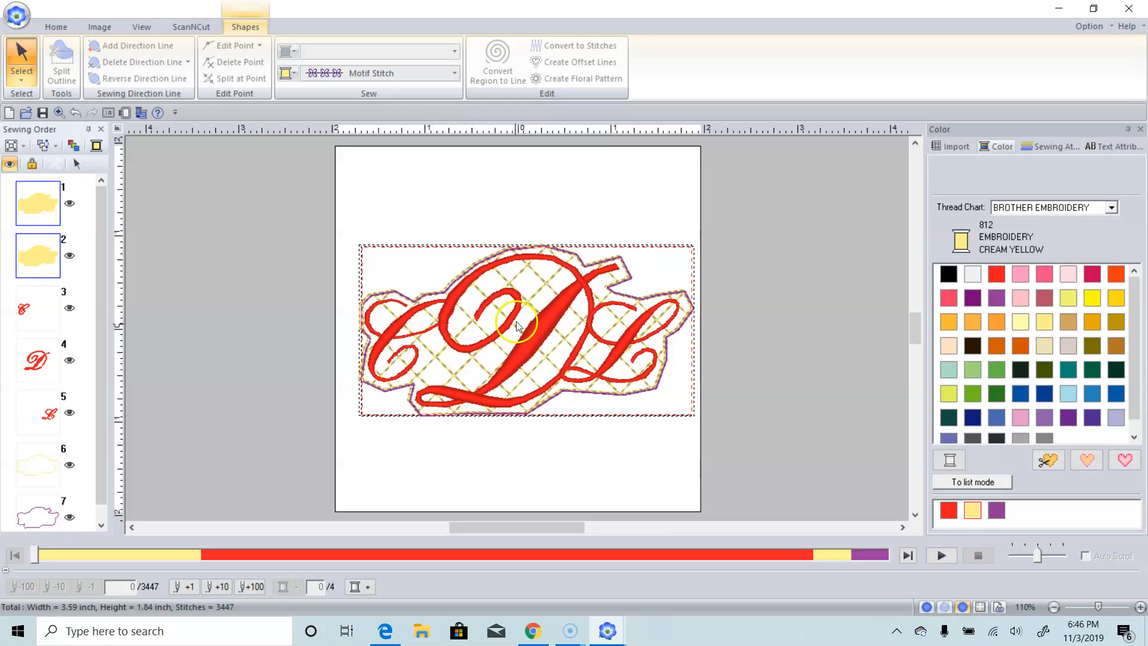
Move the cream yellow outline and the magenta outline ahead of the three letters in the sewing order.
{"action": "left_click", "coordinate": [43, 262]}
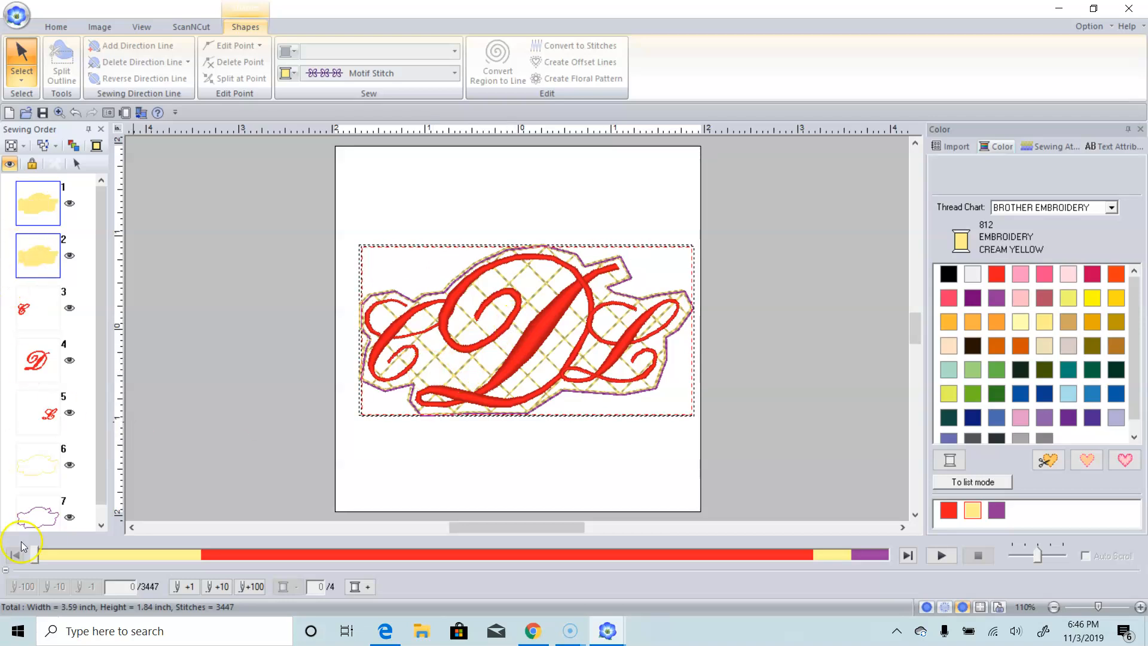
{"action": "left_click", "coordinate": [28, 472]}
{"action": "left_click_drag", "start_coordinate": [26, 474], "coordinate": [45, 254]}
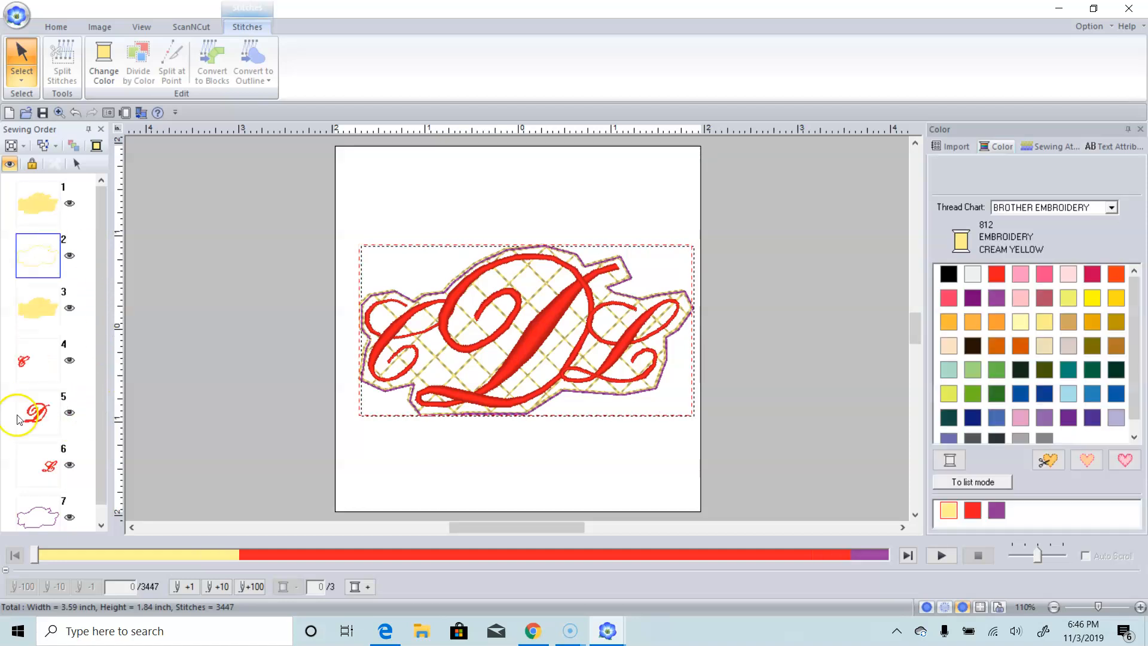
{"action": "left_click_drag", "start_coordinate": [25, 536], "coordinate": [43, 322]}
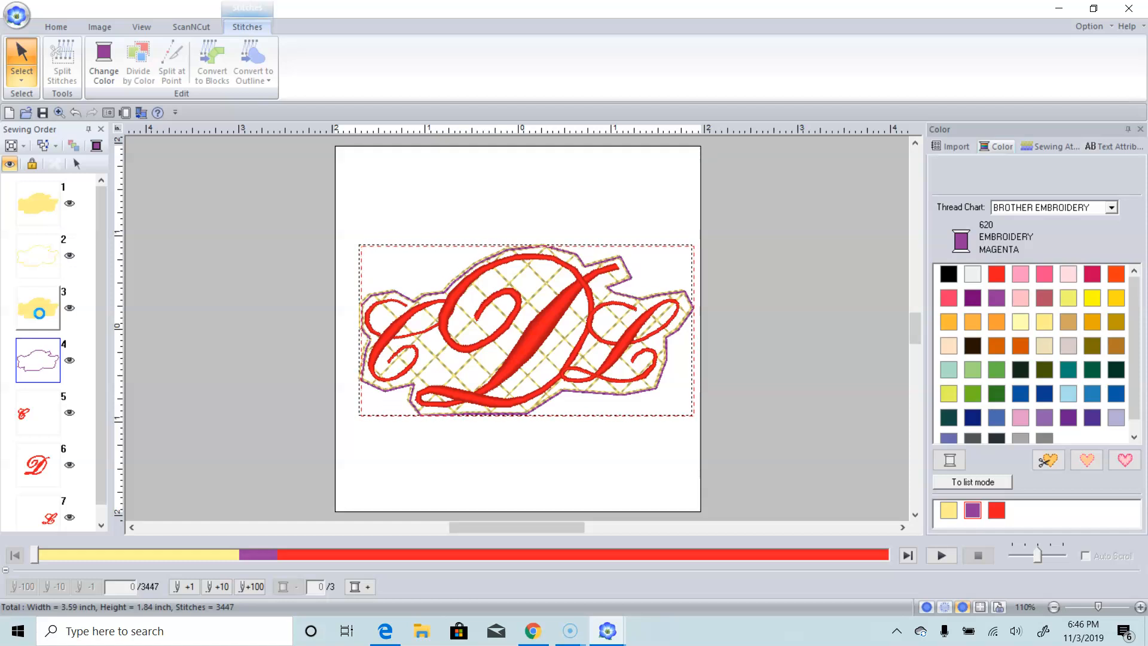
Try cutting the crosshatch background fill from the design and undo the cut.
{"action": "right_click", "coordinate": [40, 313]}
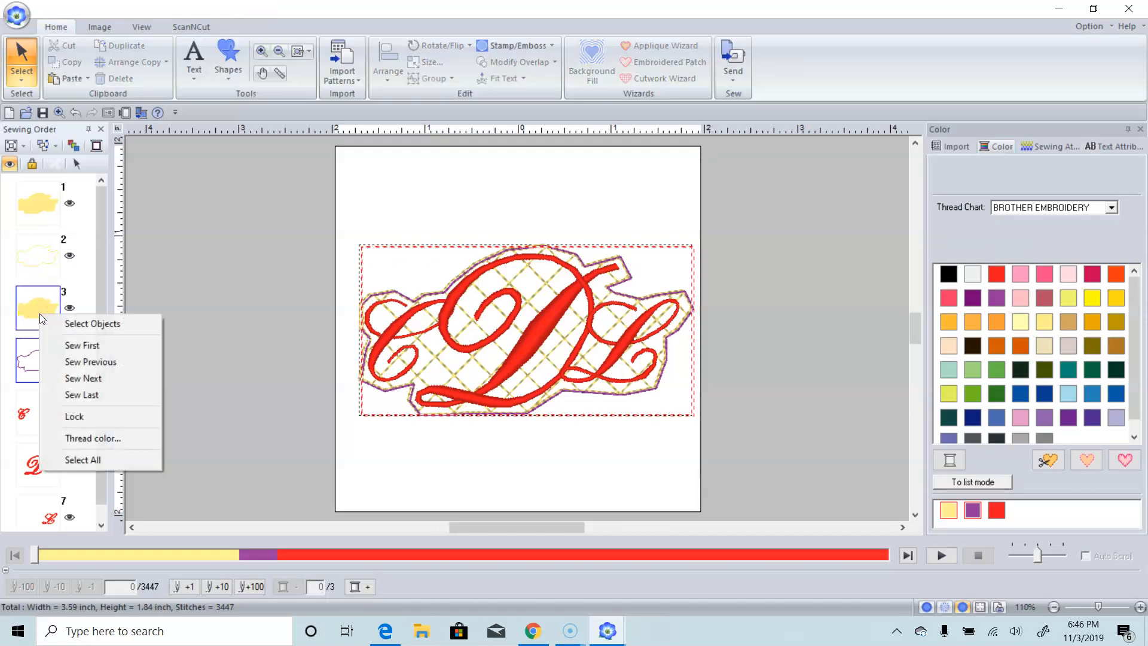
{"action": "right_click", "coordinate": [421, 269]}
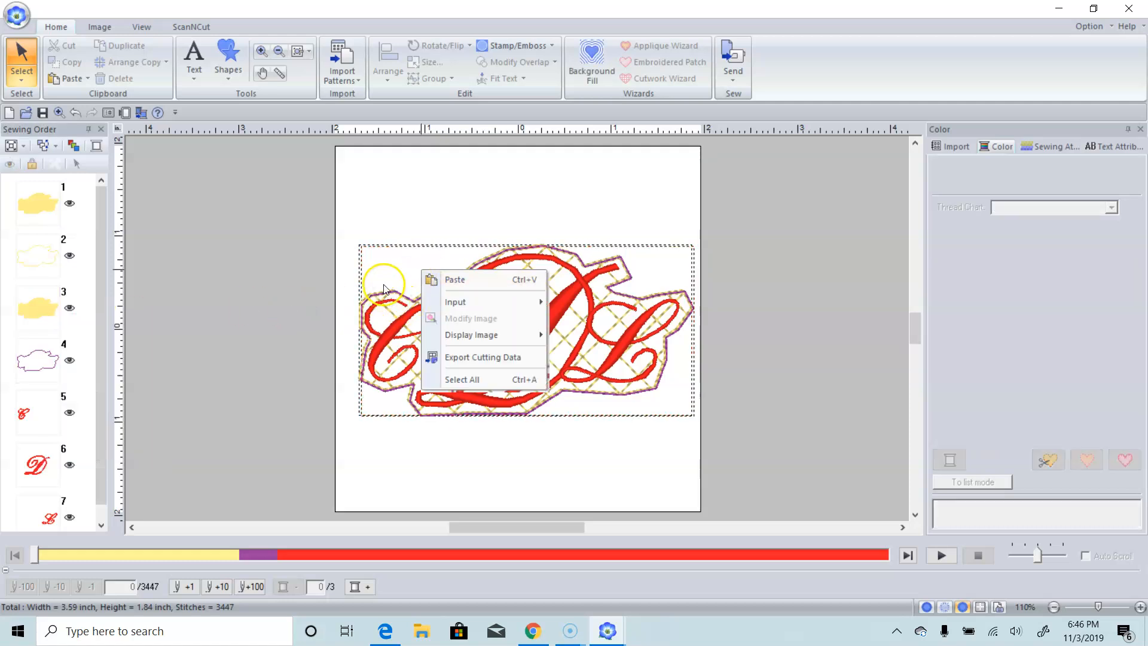
{"action": "right_click", "coordinate": [367, 274]}
{"action": "right_click", "coordinate": [364, 248]}
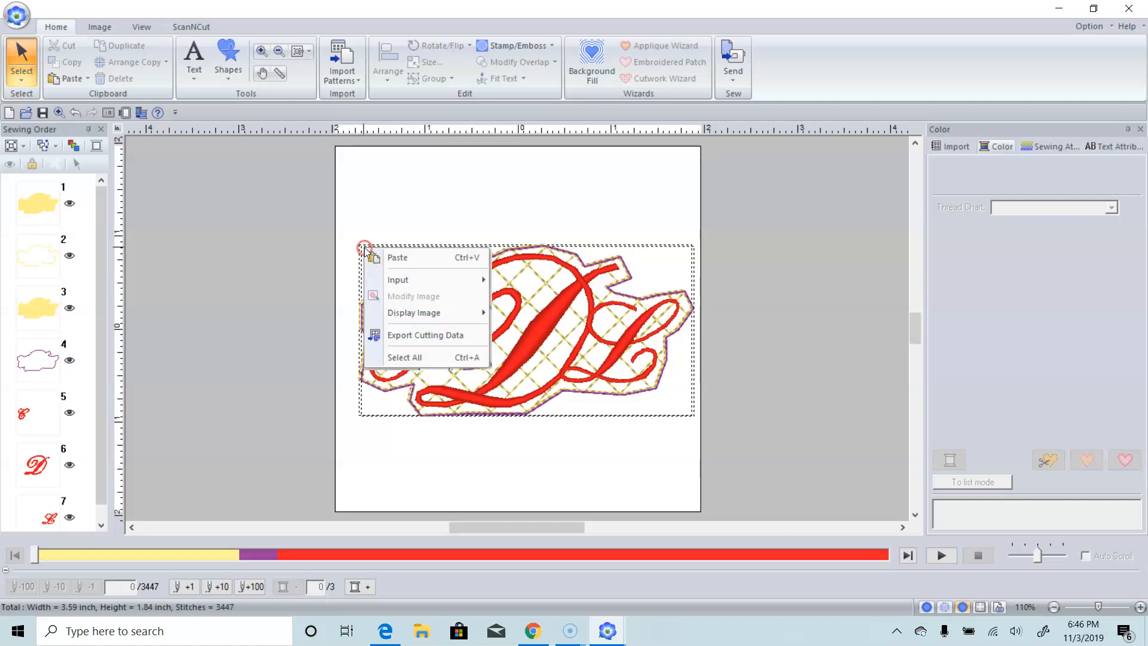
{"action": "left_click", "coordinate": [492, 247]}
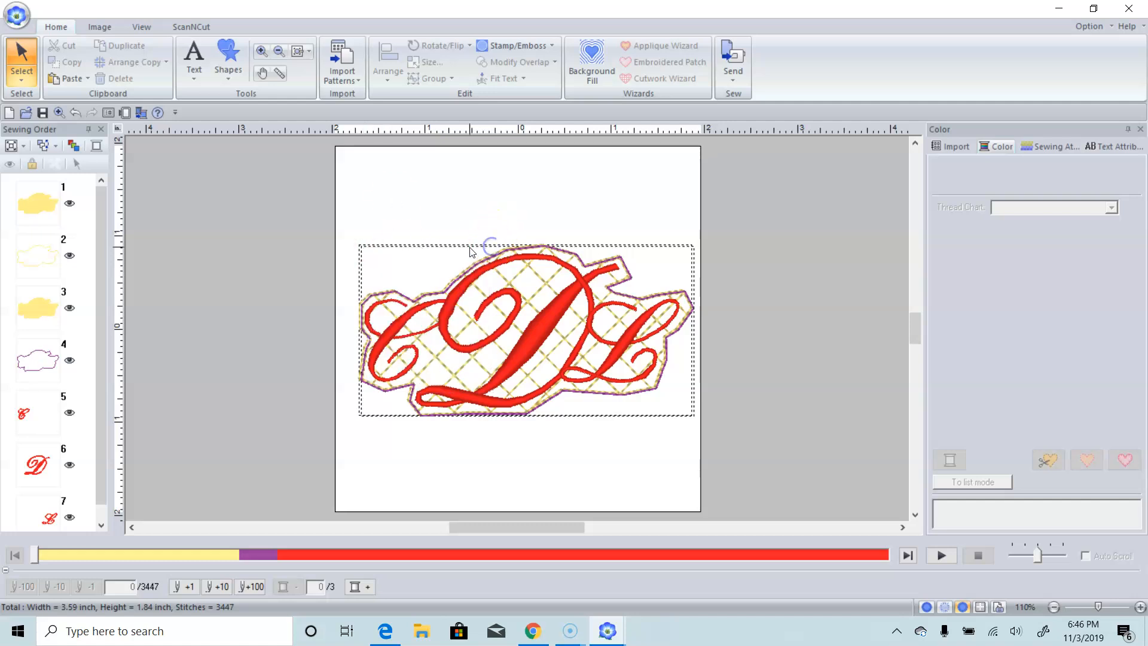
{"action": "left_click", "coordinate": [455, 371]}
{"action": "right_click", "coordinate": [455, 372]}
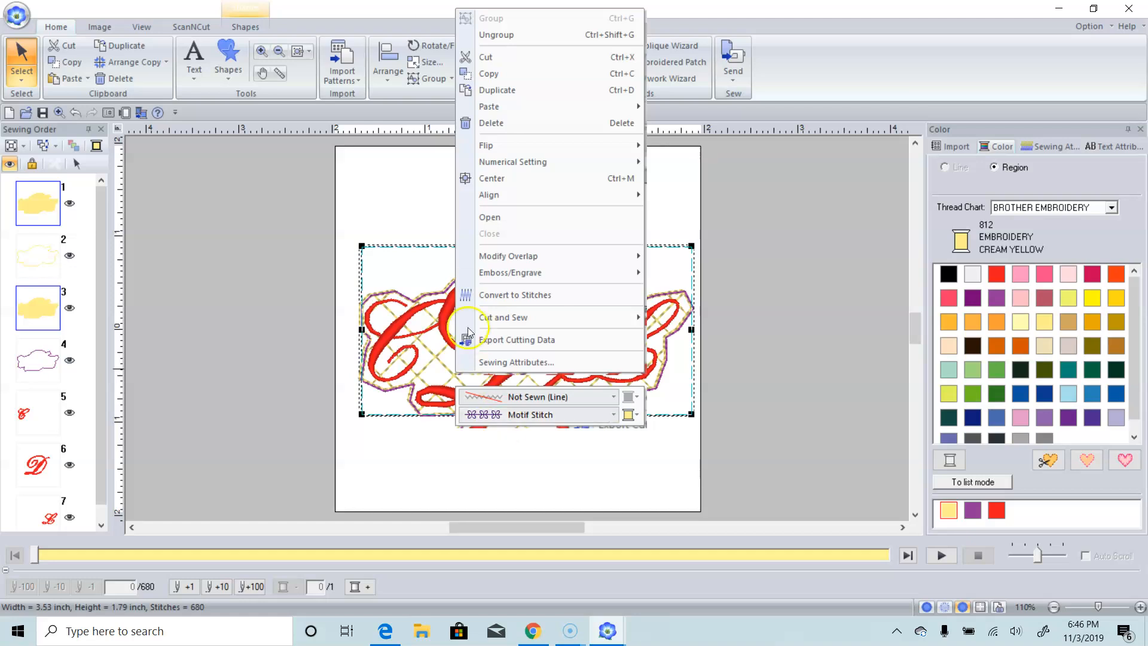
{"action": "left_click", "coordinate": [491, 58]}
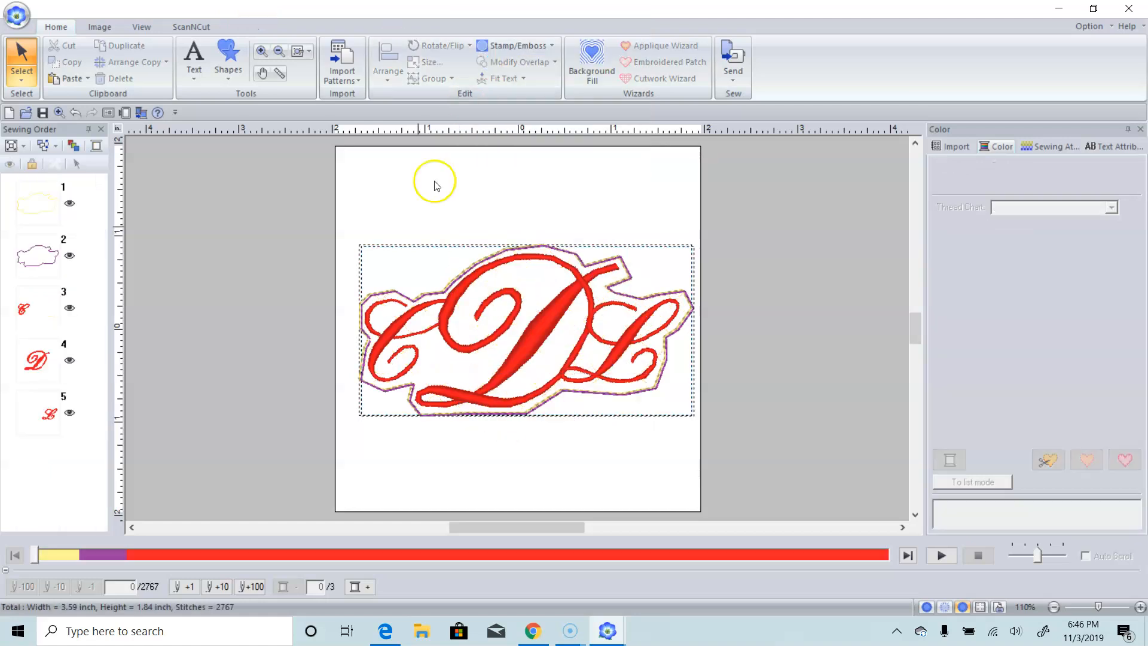
{"action": "left_click", "coordinate": [54, 214]}
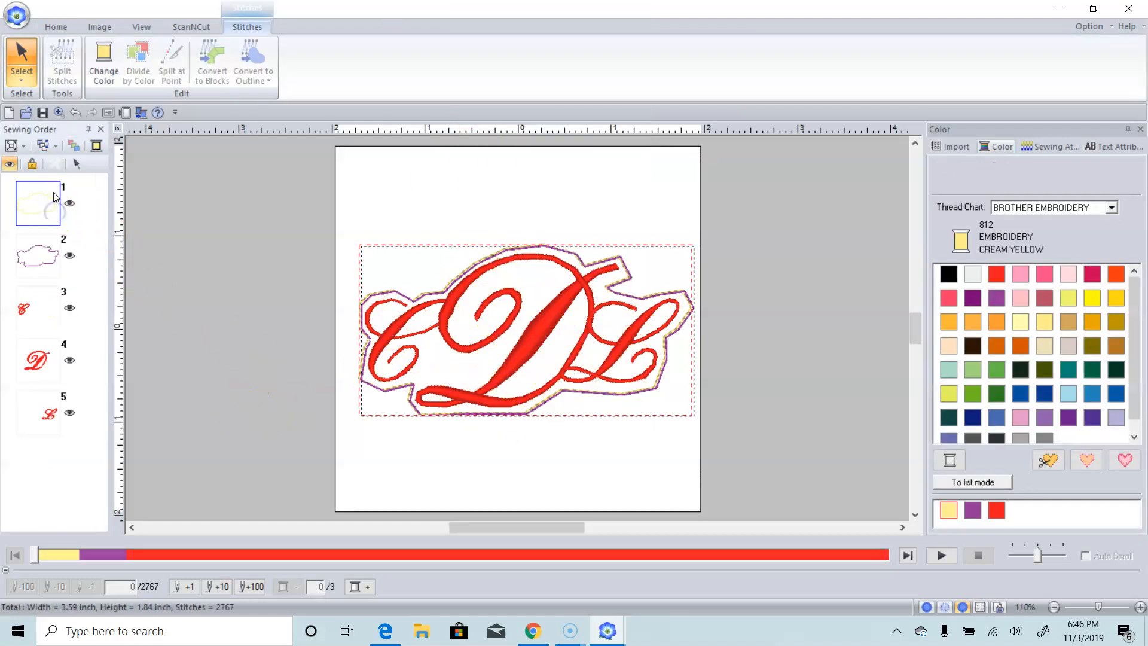
{"action": "left_click", "coordinate": [73, 111]}
Cut the crosshatch background fill out of the monogram design.
{"action": "left_click", "coordinate": [159, 353]}
{"action": "left_click", "coordinate": [32, 223]}
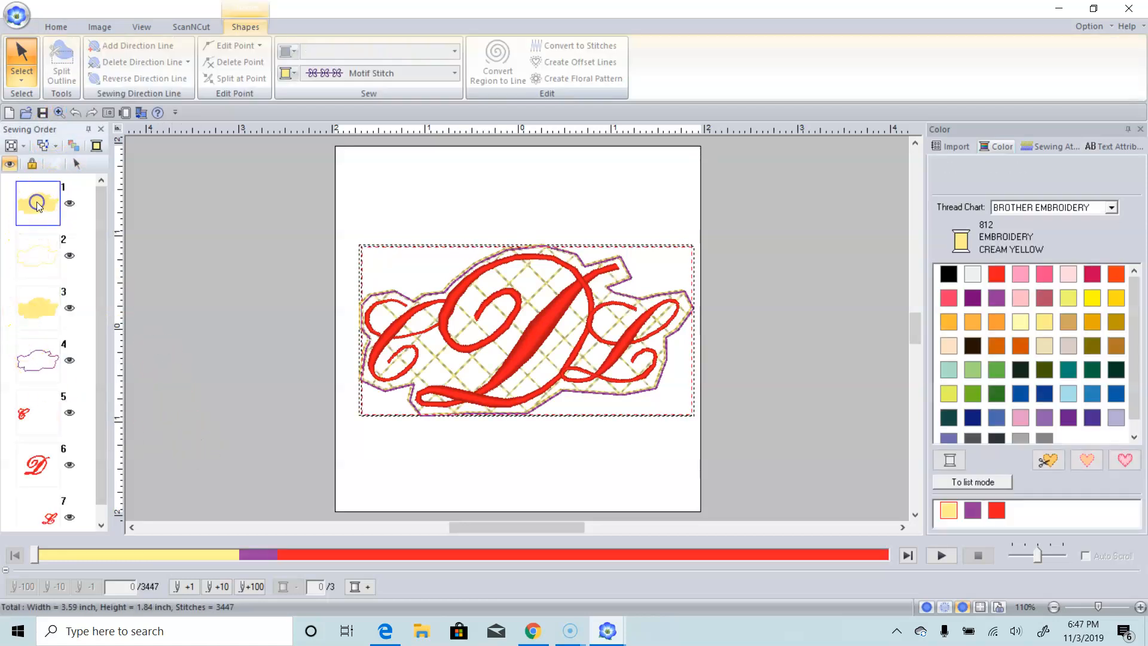
{"action": "left_click", "coordinate": [467, 365]}
{"action": "right_click", "coordinate": [464, 362]}
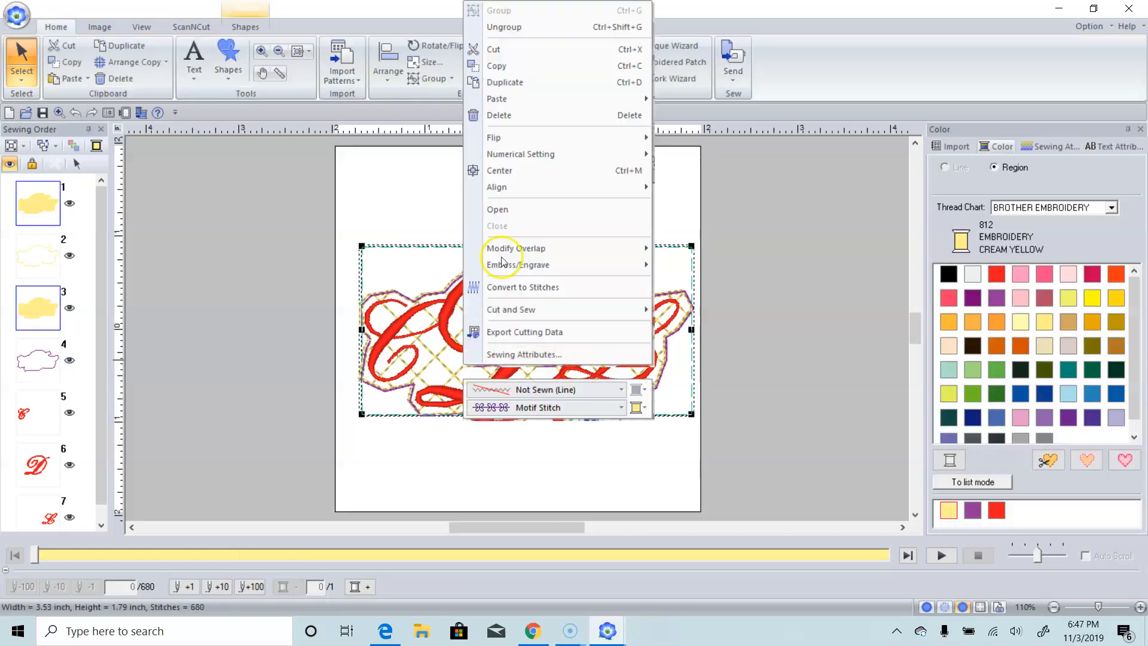
{"action": "left_click", "coordinate": [518, 49]}
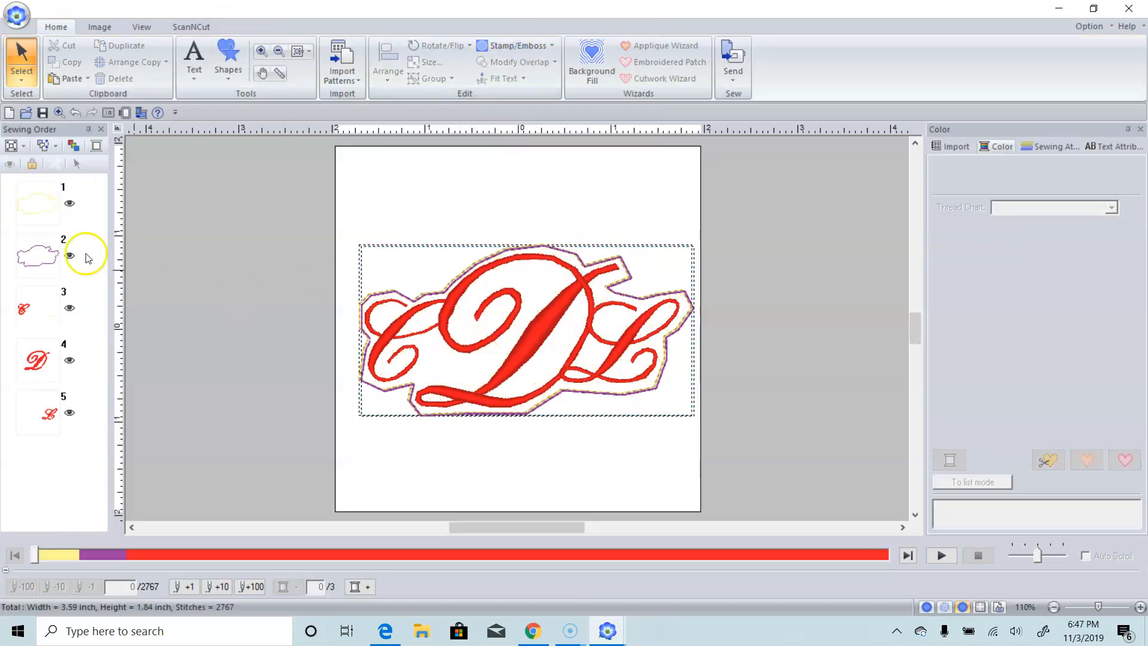
Cut the cream yellow outline, keeping the magenta outline around the monogram.
{"action": "left_click", "coordinate": [39, 204]}
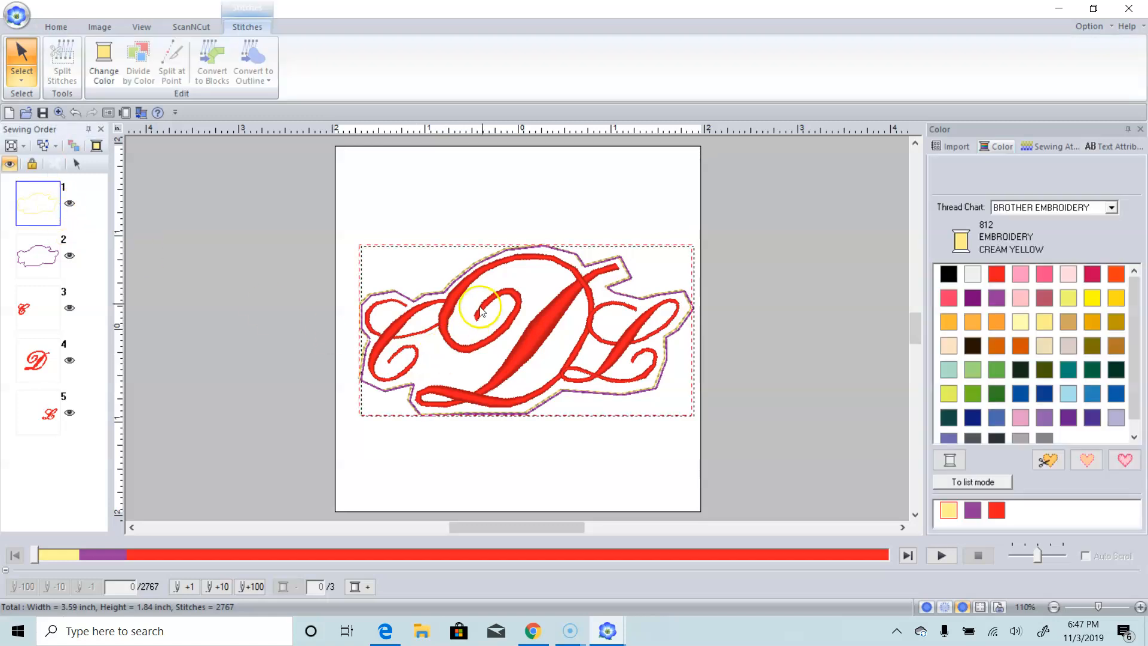
{"action": "left_click", "coordinate": [495, 244]}
{"action": "right_click", "coordinate": [497, 243]}
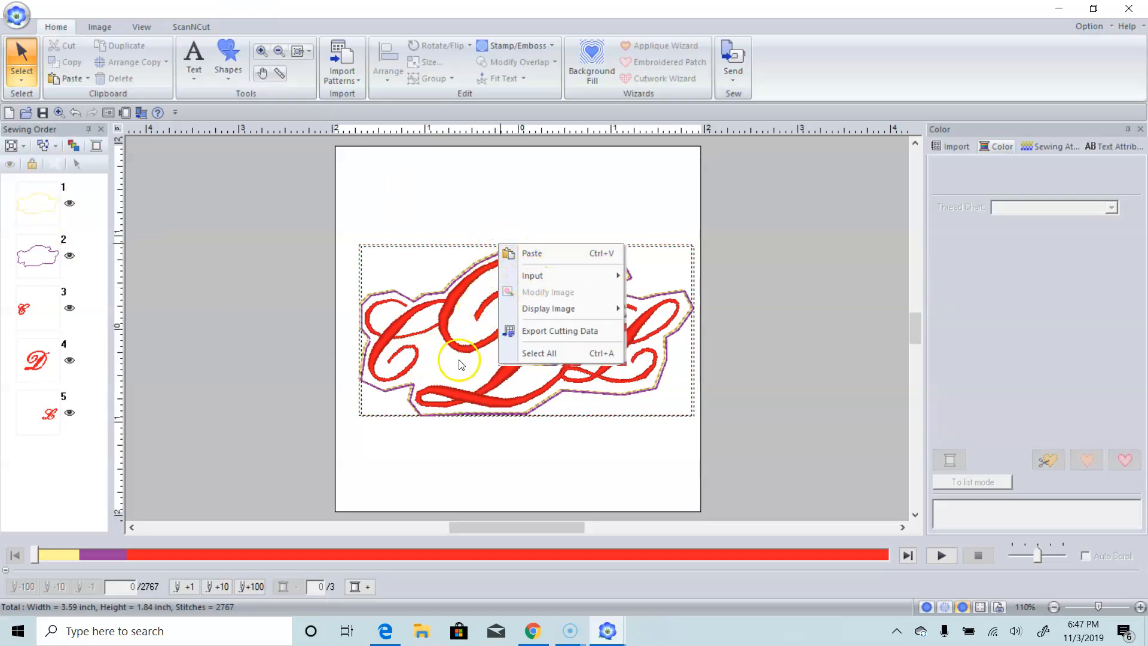
{"action": "right_click", "coordinate": [398, 402]}
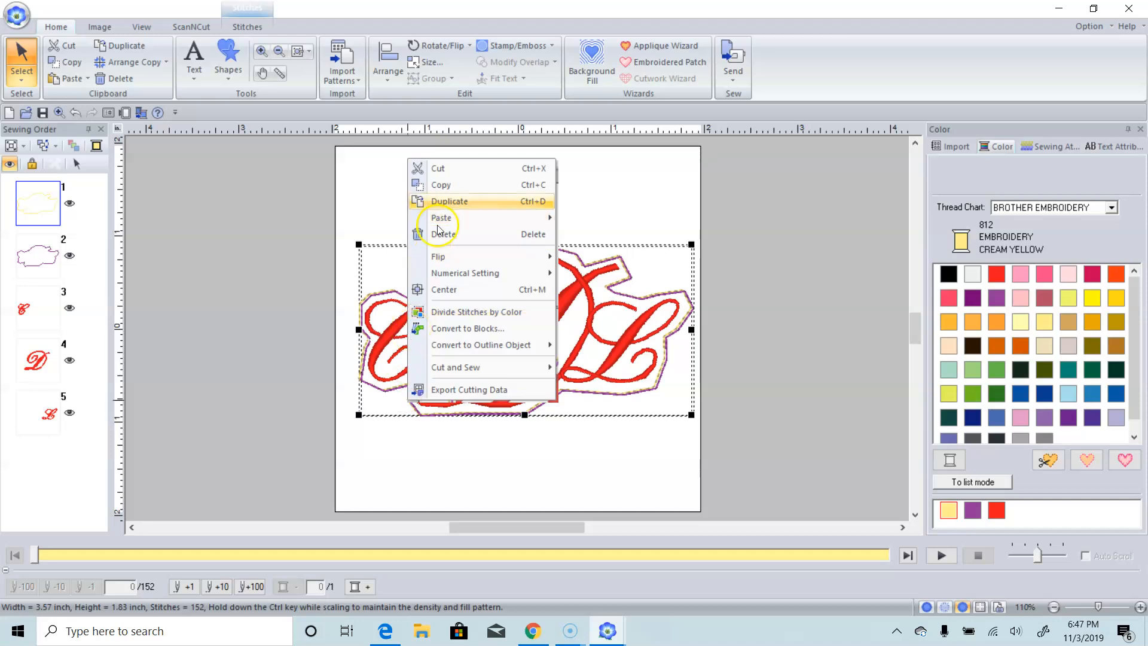
{"action": "left_click", "coordinate": [438, 169]}
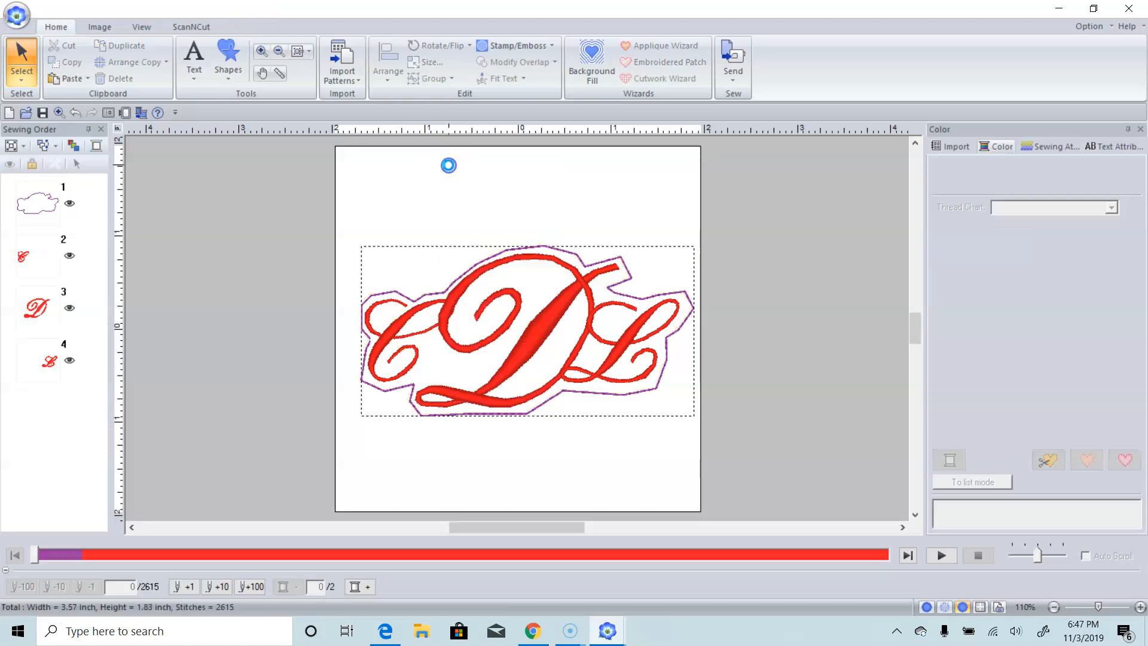
Add a crosshatch background fill inside the magenta outline with a size of 0.20 inch, 0.00 inch offset spacing and 45 degrees direction.
{"action": "left_click", "coordinate": [379, 385]}
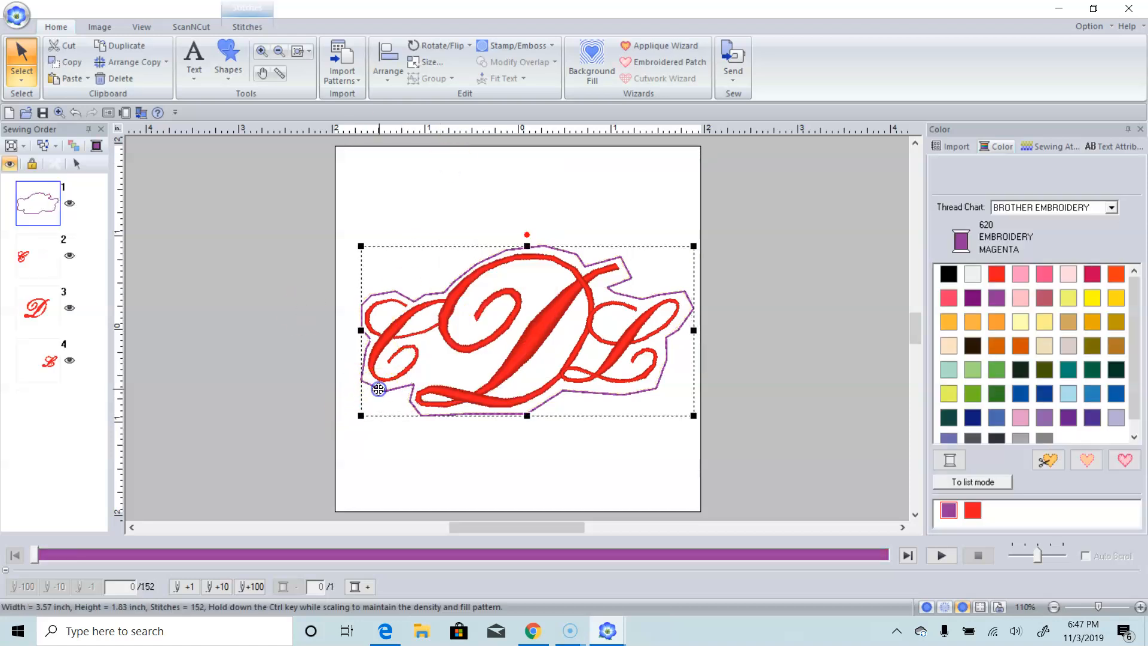
{"action": "left_click", "coordinate": [602, 68]}
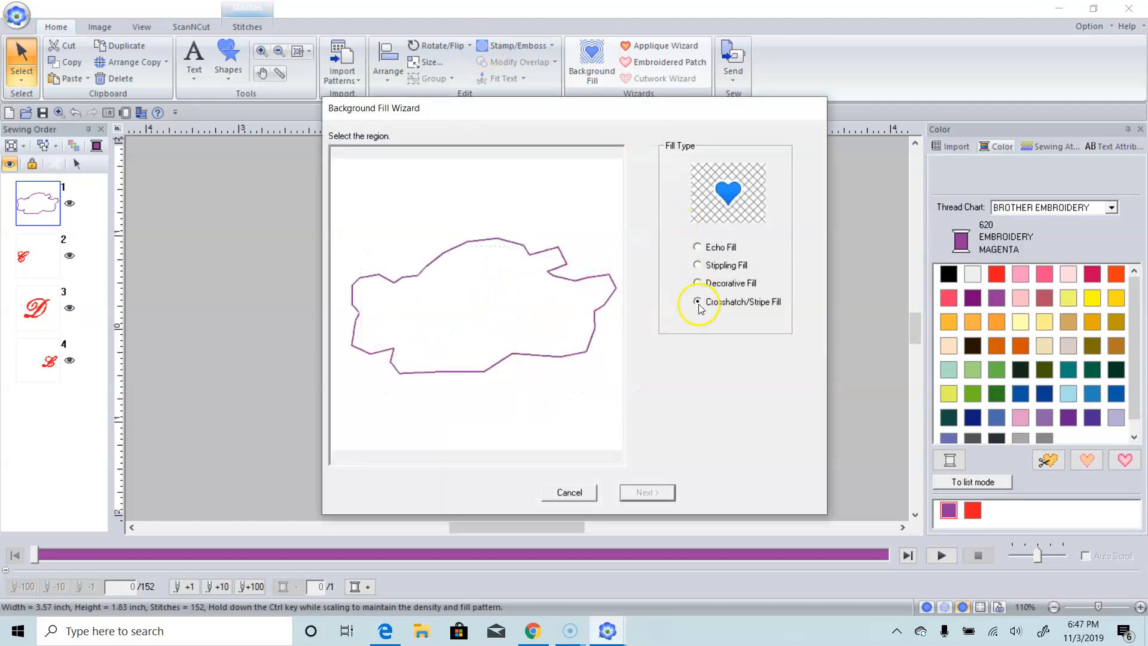
{"action": "left_click", "coordinate": [563, 319]}
{"action": "left_click", "coordinate": [640, 493]}
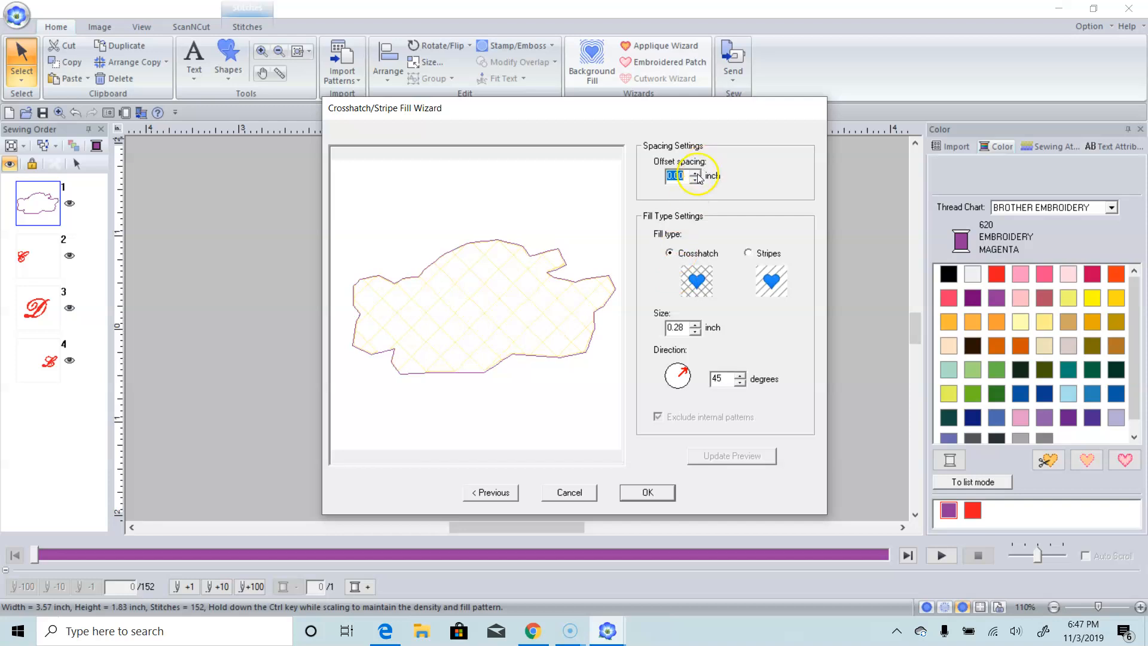
{"action": "left_click", "coordinate": [695, 325]}
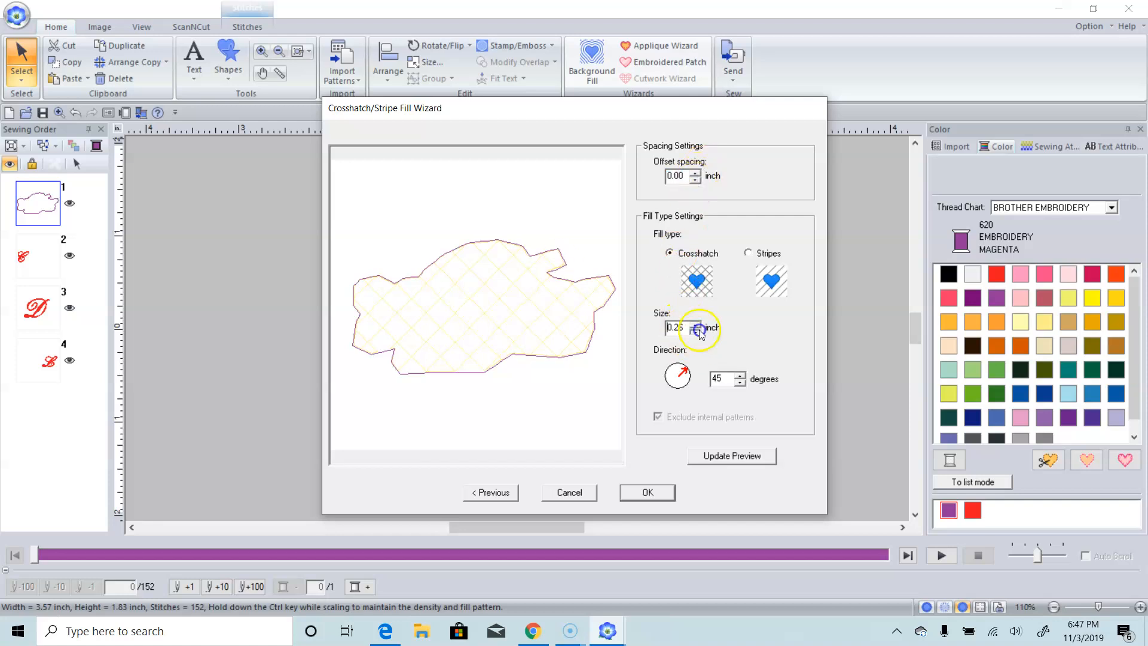
{"action": "left_click", "coordinate": [695, 331]}
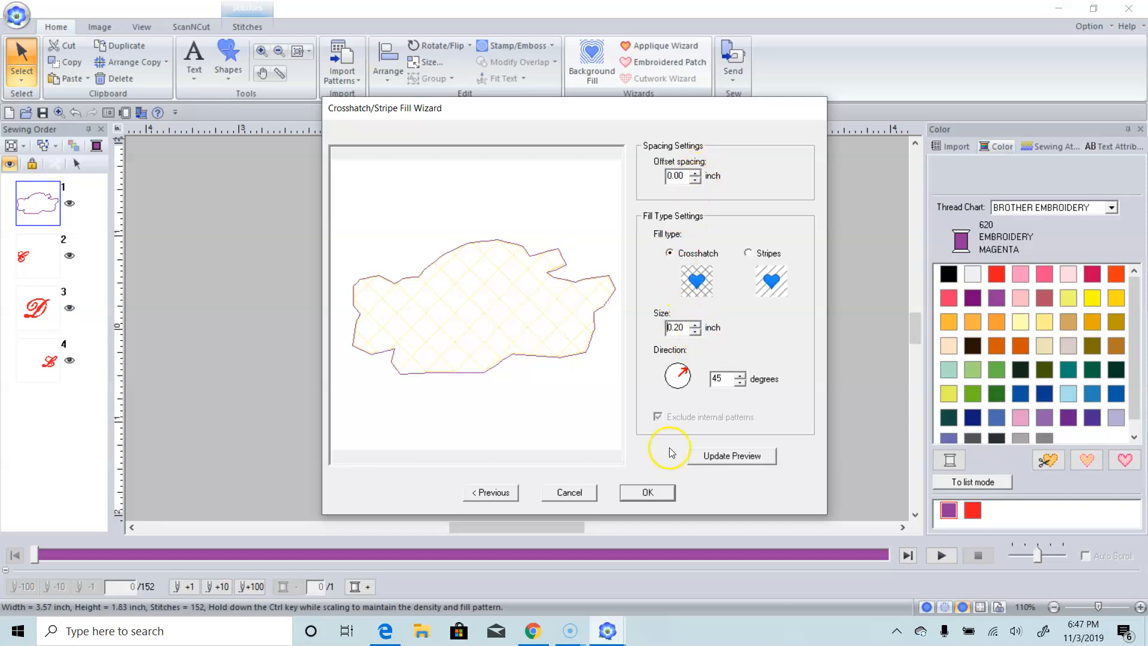
{"action": "left_click", "coordinate": [647, 492]}
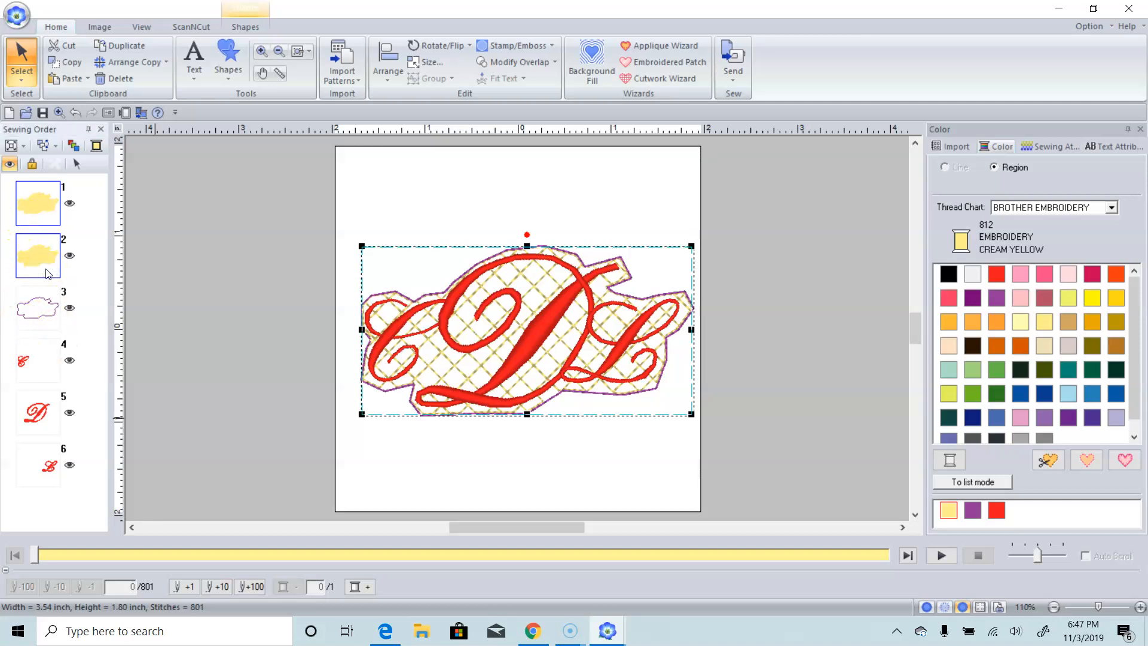
{"action": "left_click", "coordinate": [308, 482]}
{"action": "left_click", "coordinate": [21, 178]}
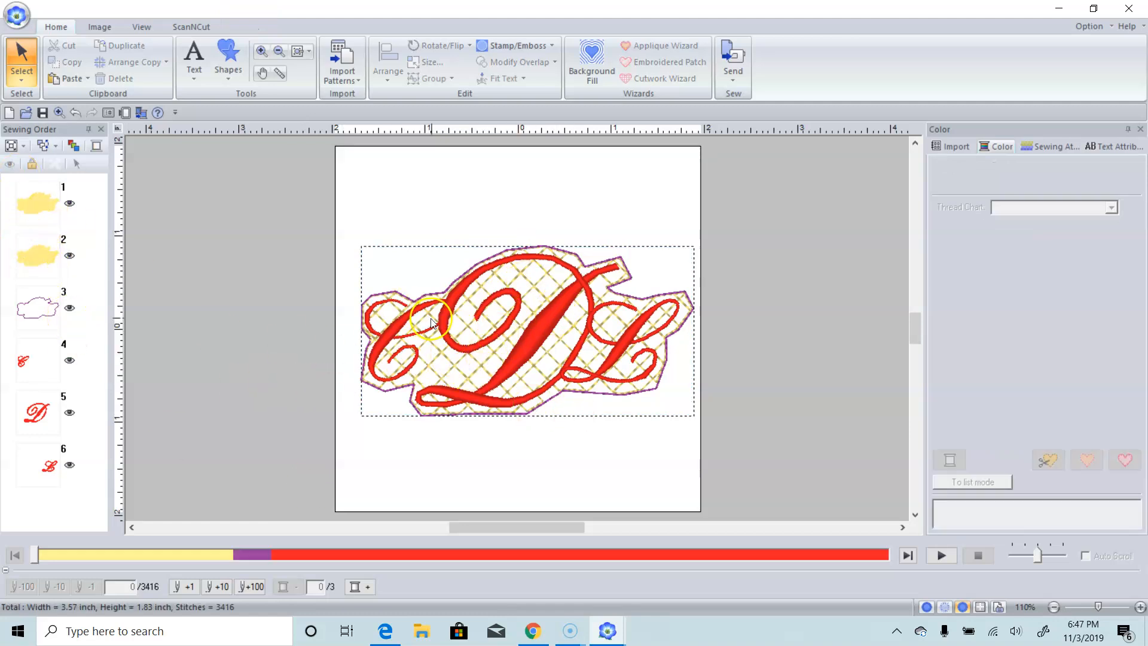
Change the magenta outline's thread color to 010 Cream Brown.
{"action": "left_click", "coordinate": [48, 302]}
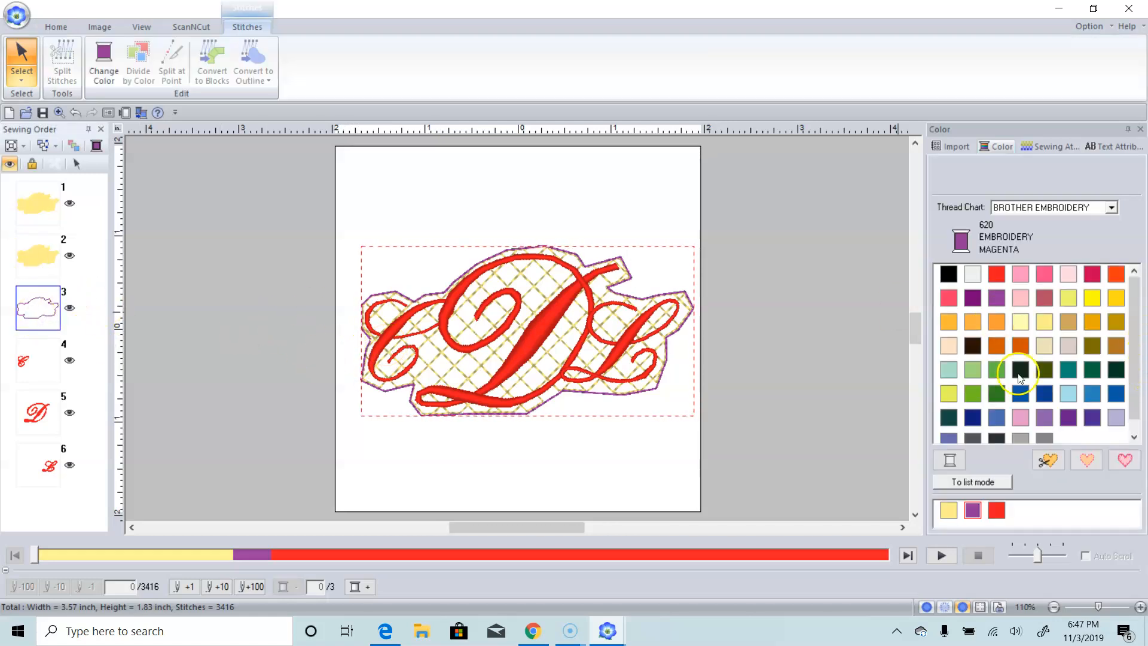
{"action": "left_click", "coordinate": [31, 253]}
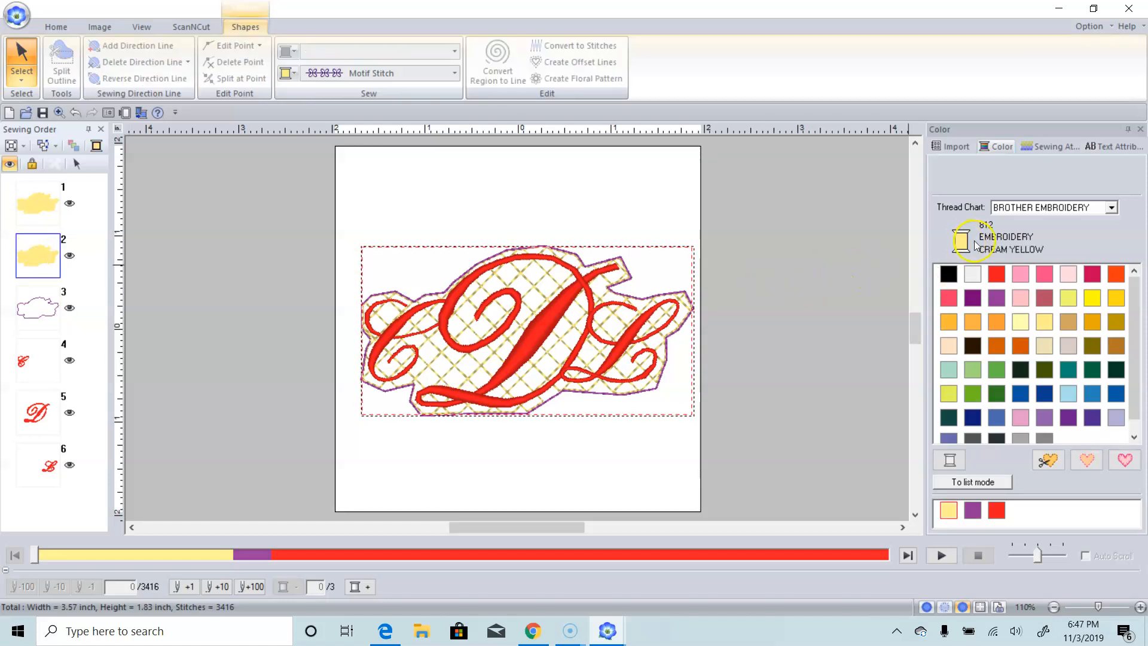
{"action": "left_click", "coordinate": [37, 308]}
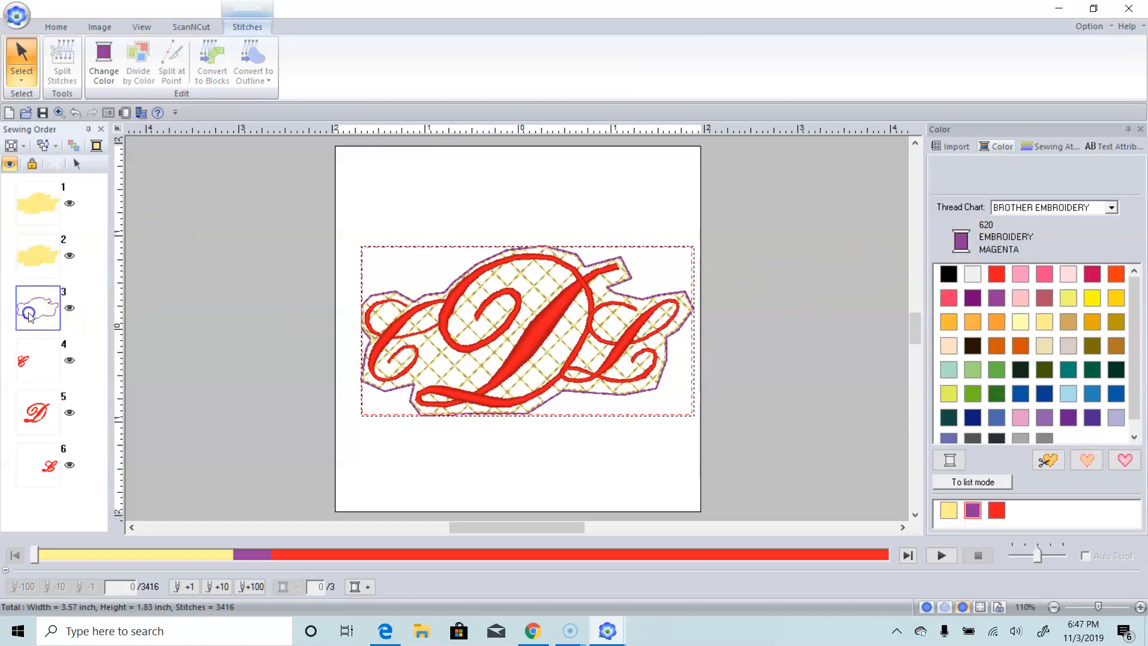
{"action": "left_click", "coordinate": [1090, 300]}
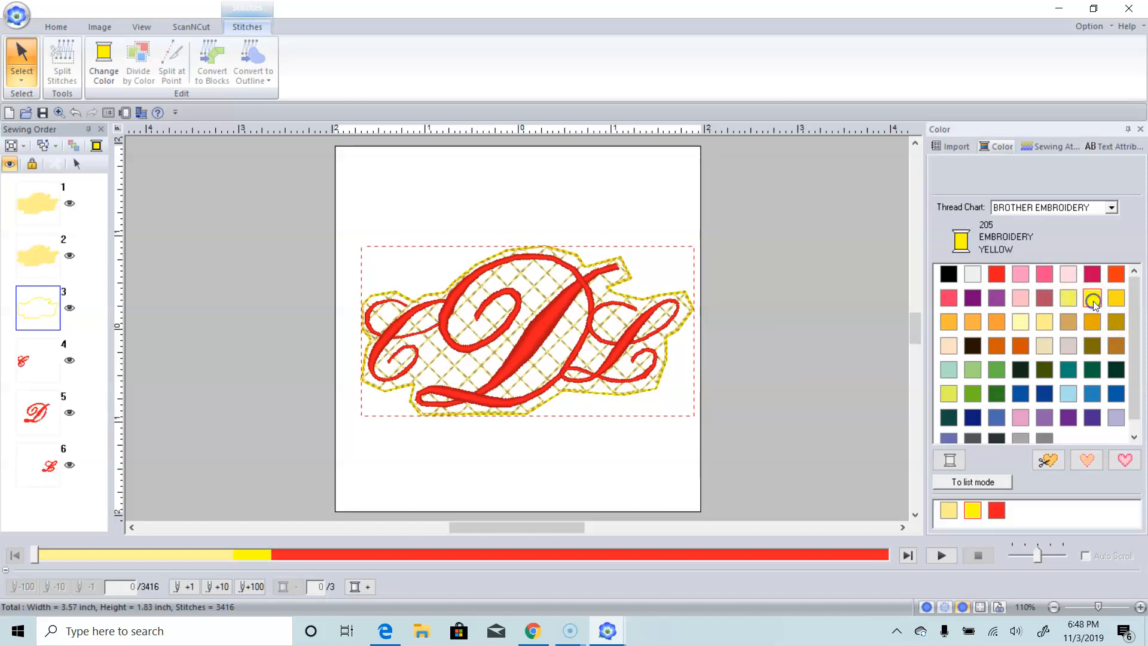
{"action": "left_click", "coordinate": [1068, 300]}
{"action": "left_click", "coordinate": [1115, 299]}
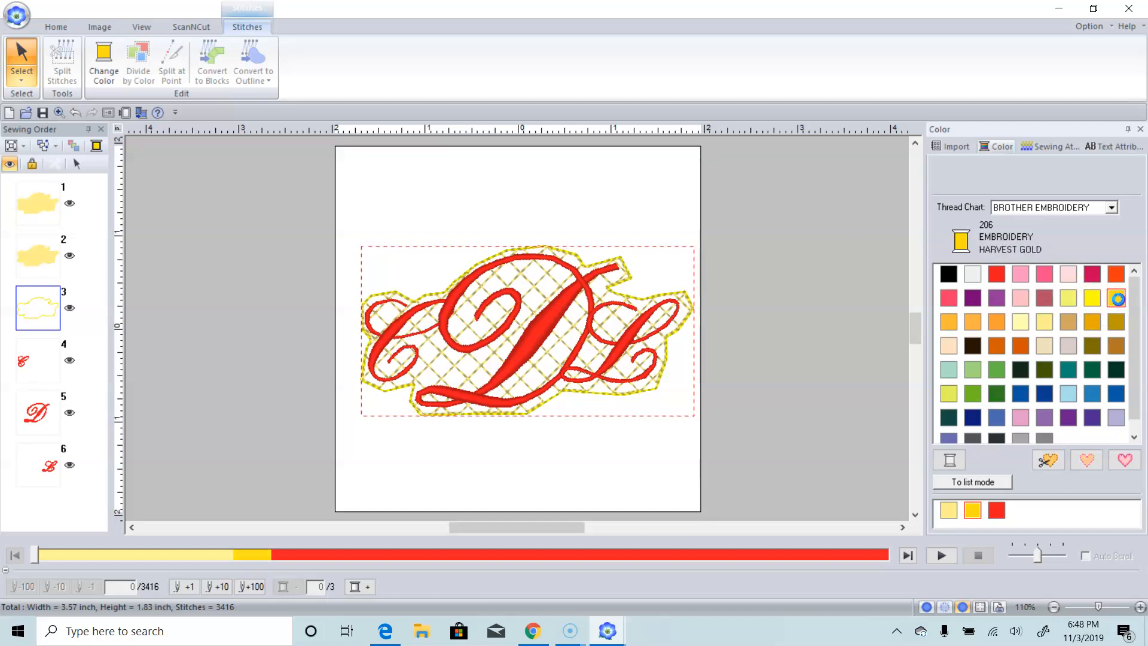
{"action": "left_click", "coordinate": [1020, 321]}
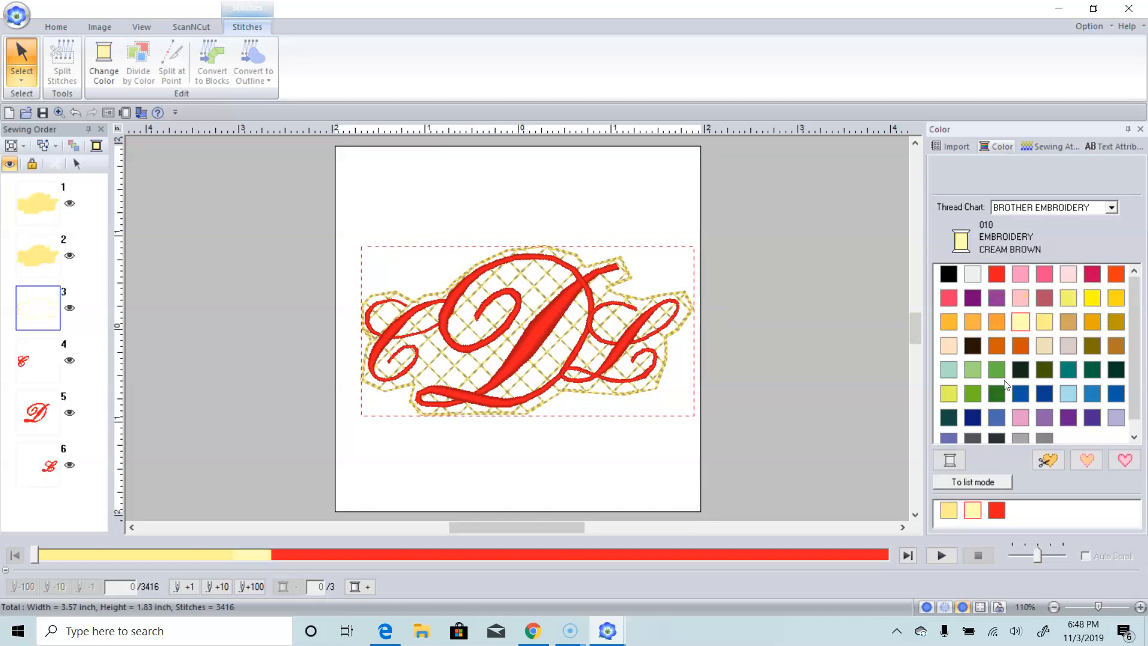
{"action": "left_click", "coordinate": [196, 336]}
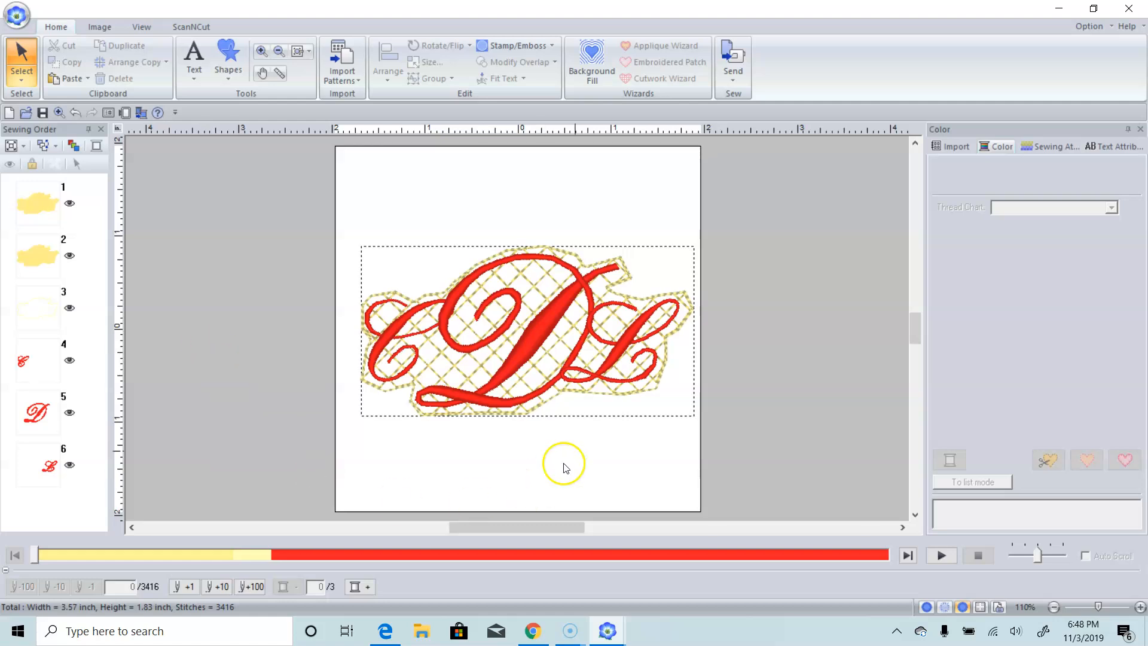
Examine the motif sewing attributes of the crosshatch background fill, checking each of its two layers separately.
{"action": "left_click", "coordinate": [465, 381]}
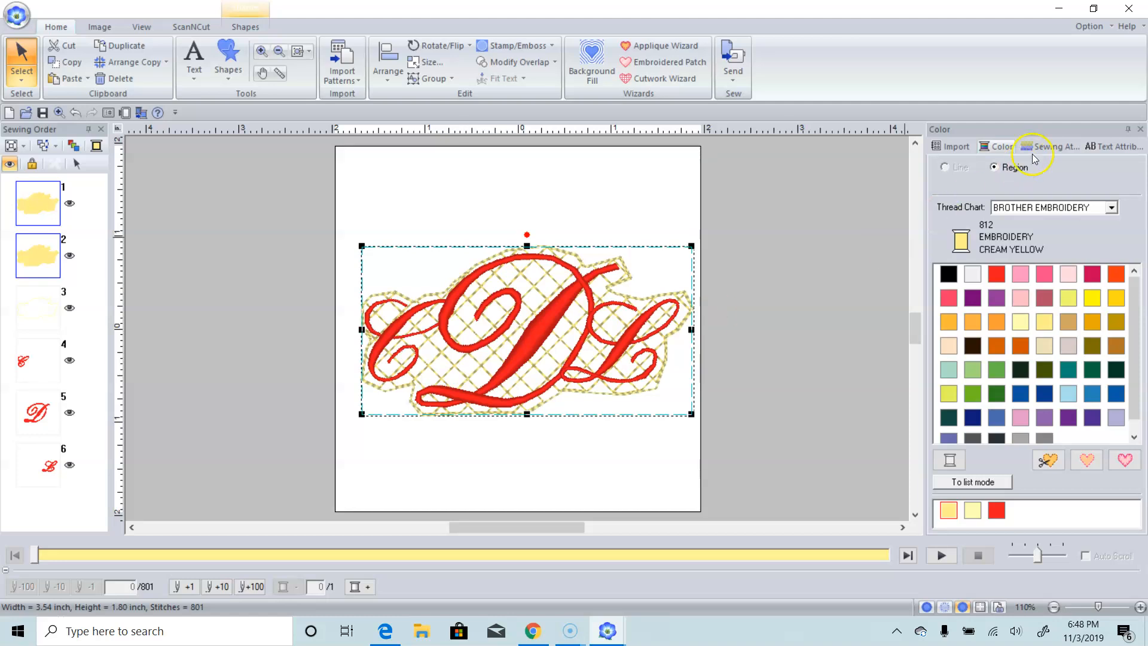
{"action": "left_click", "coordinate": [1058, 148]}
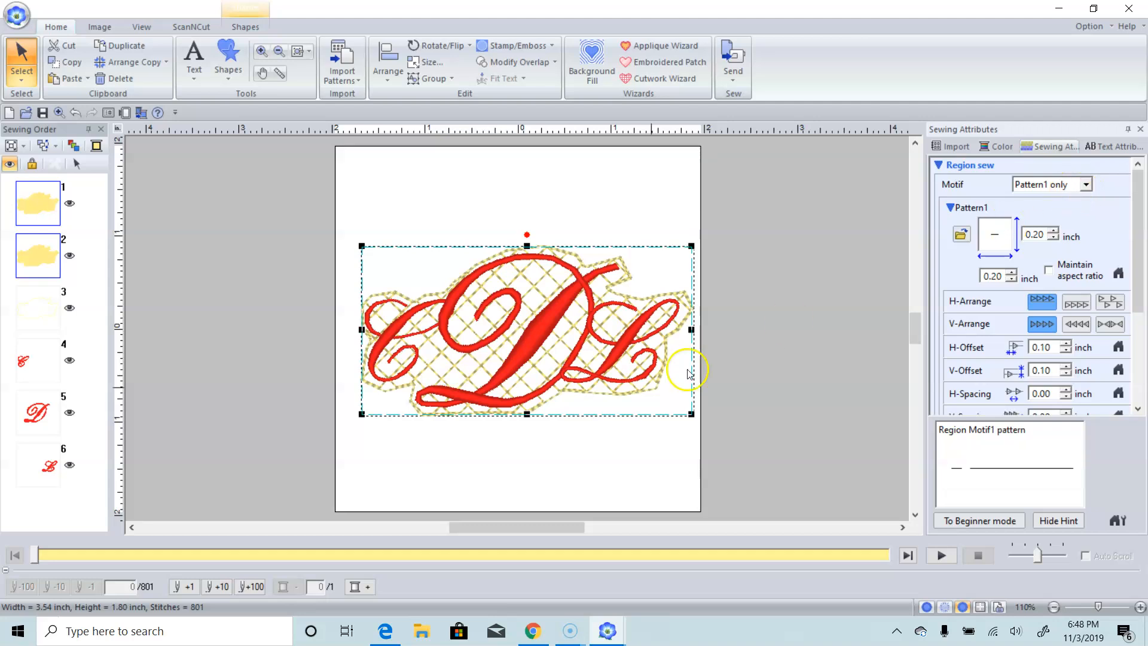
{"action": "left_click", "coordinate": [39, 216]}
{"action": "left_click", "coordinate": [14, 257]}
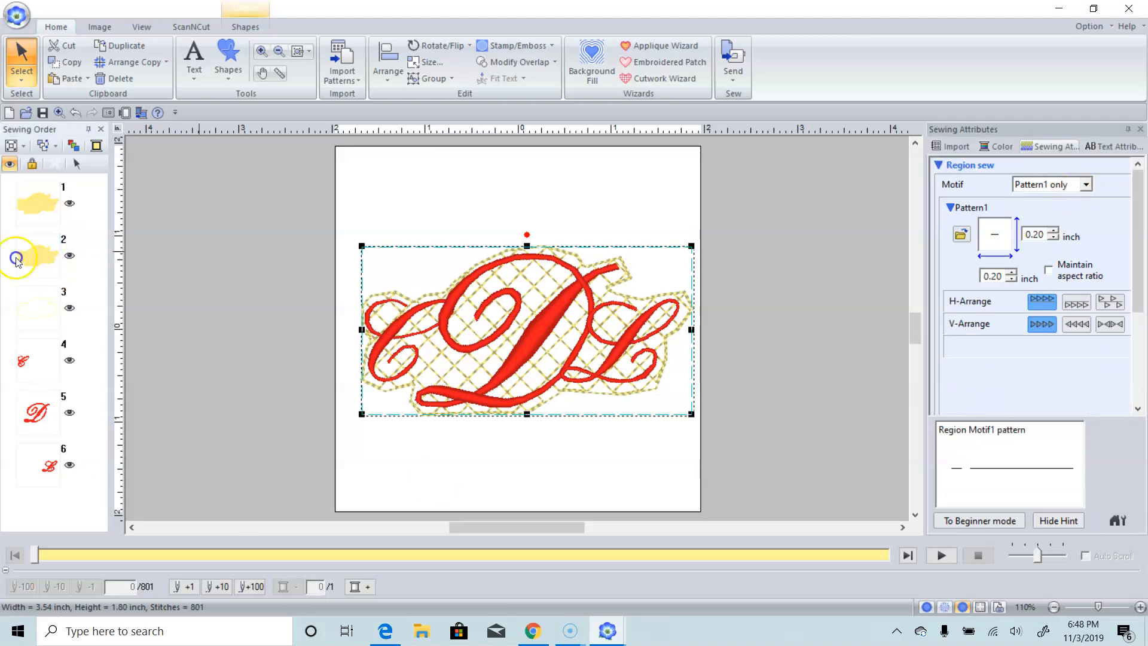
{"action": "left_click", "coordinate": [39, 205]}
{"action": "left_click", "coordinate": [13, 265]}
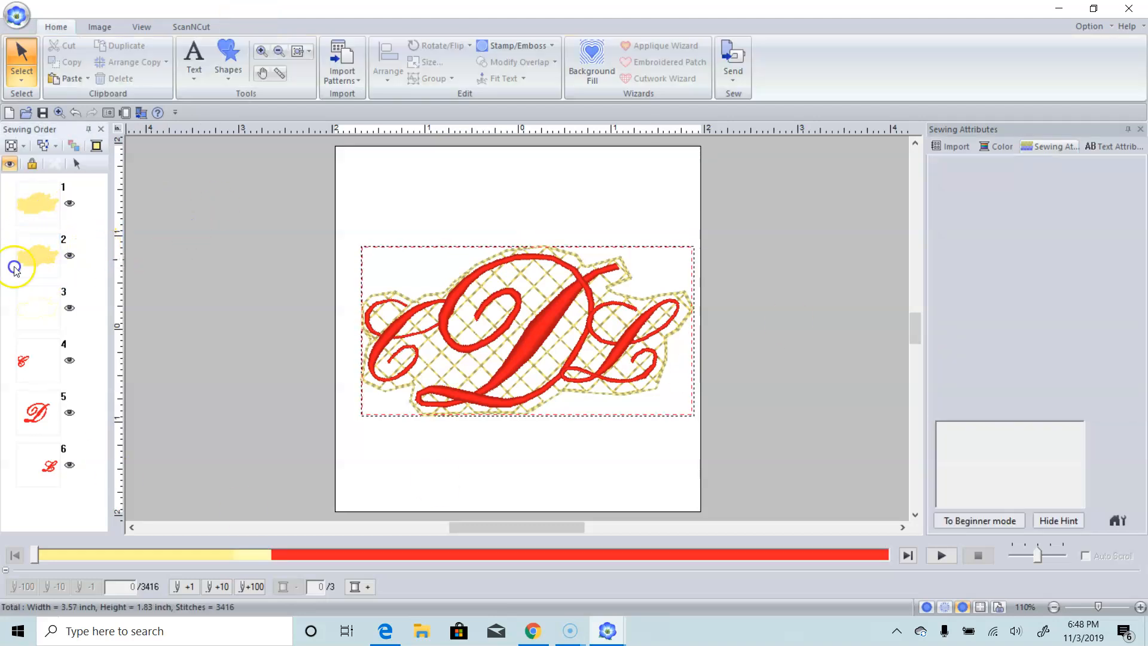
{"action": "left_click", "coordinate": [37, 257]}
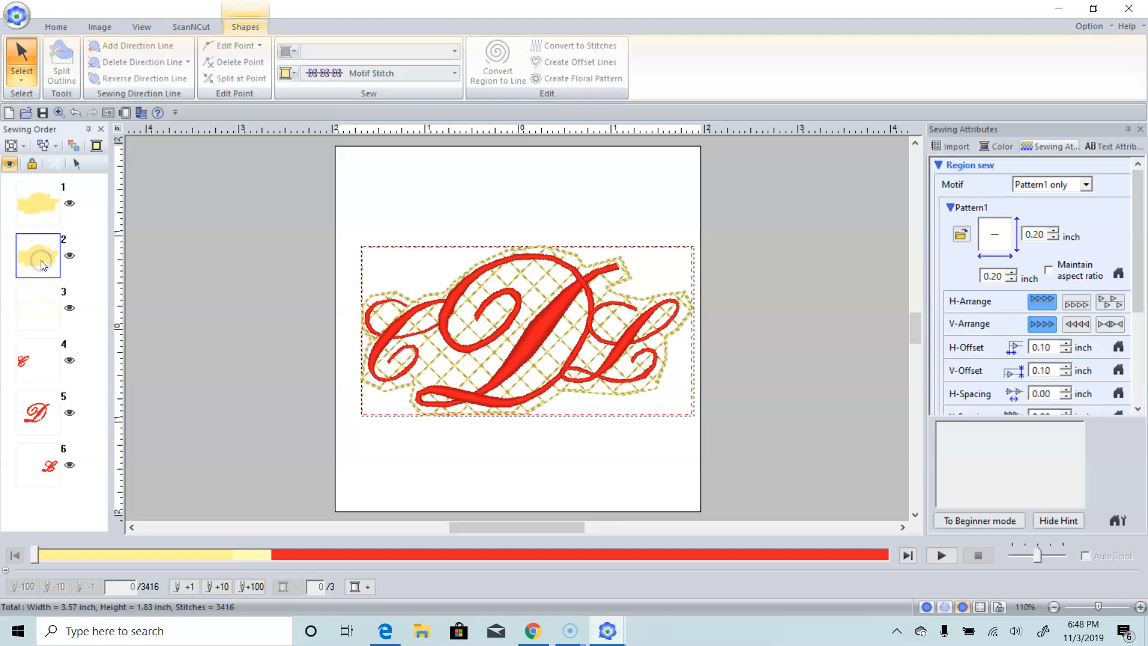
{"action": "left_click", "coordinate": [40, 214]}
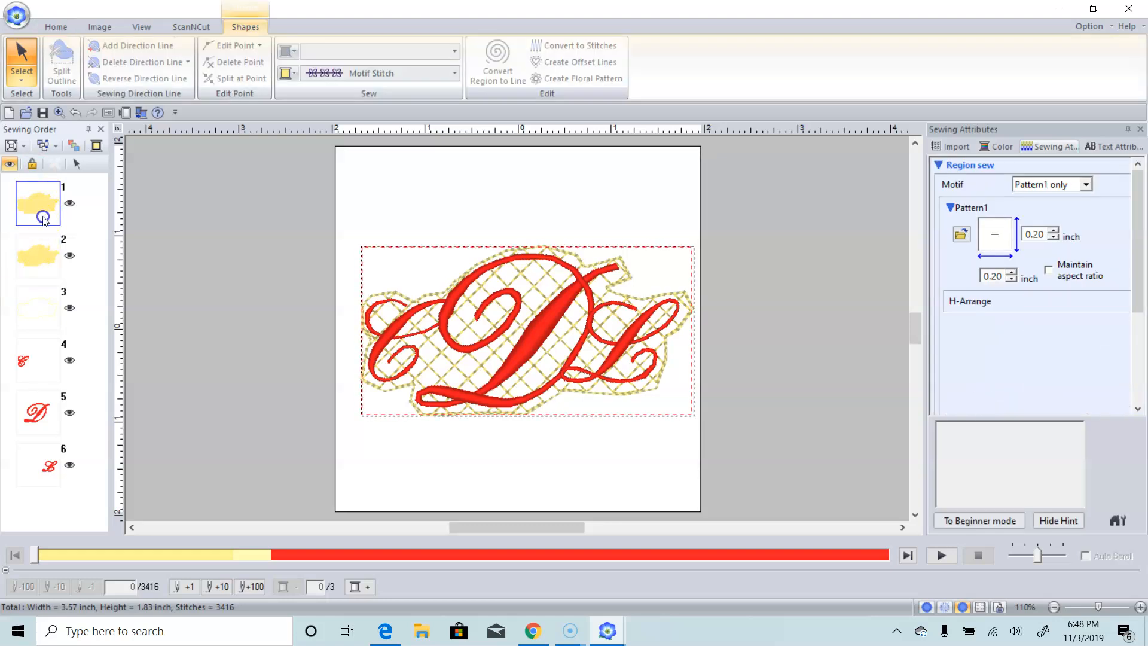
{"action": "left_click", "coordinate": [44, 251]}
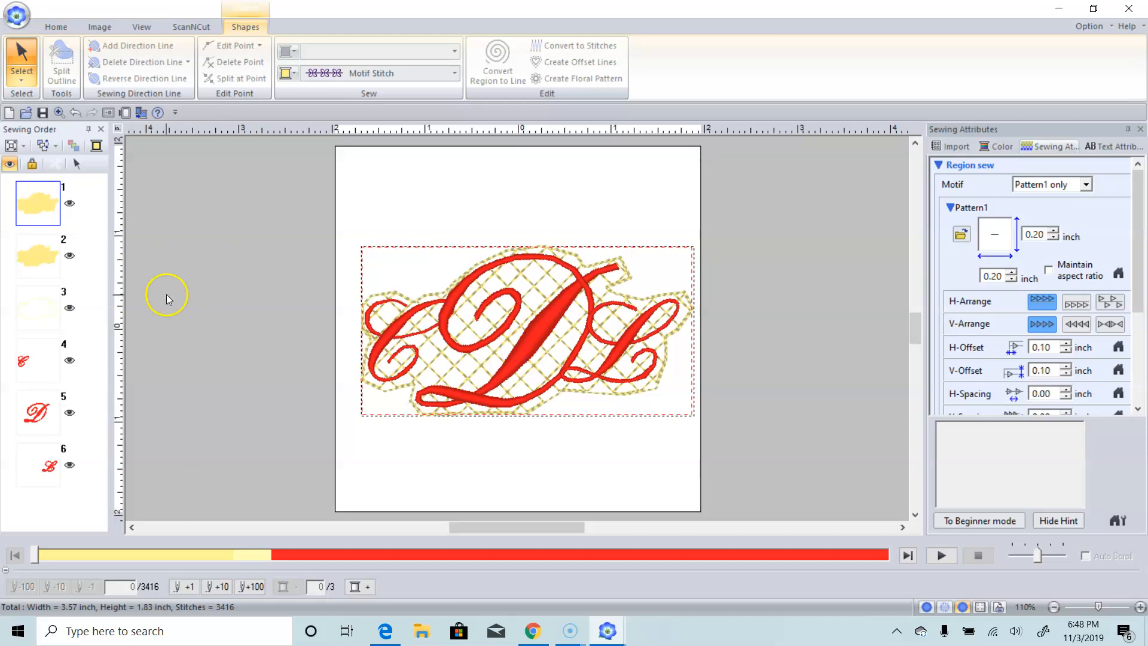
Turn on Maintain aspect ratio for Pattern1 of the first crosshatch layer and review the Pattern1 and Pattern2 offset and spacing settings.
{"action": "left_click", "coordinate": [1048, 272]}
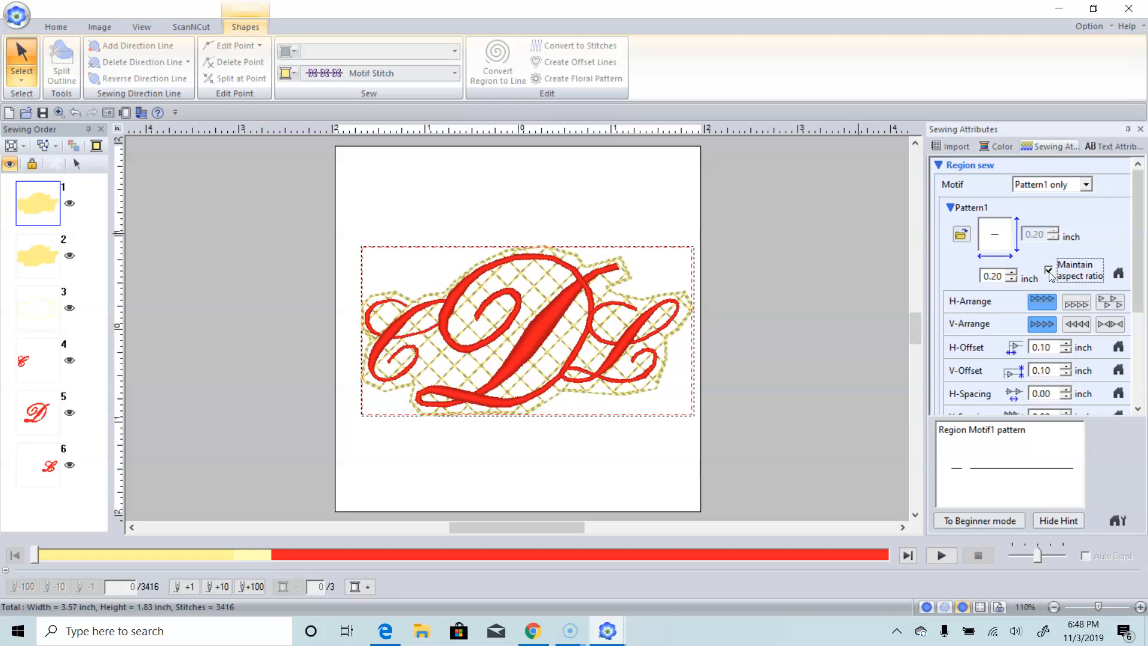
{"action": "left_click_drag", "start_coordinate": [1139, 251], "coordinate": [1138, 299]}
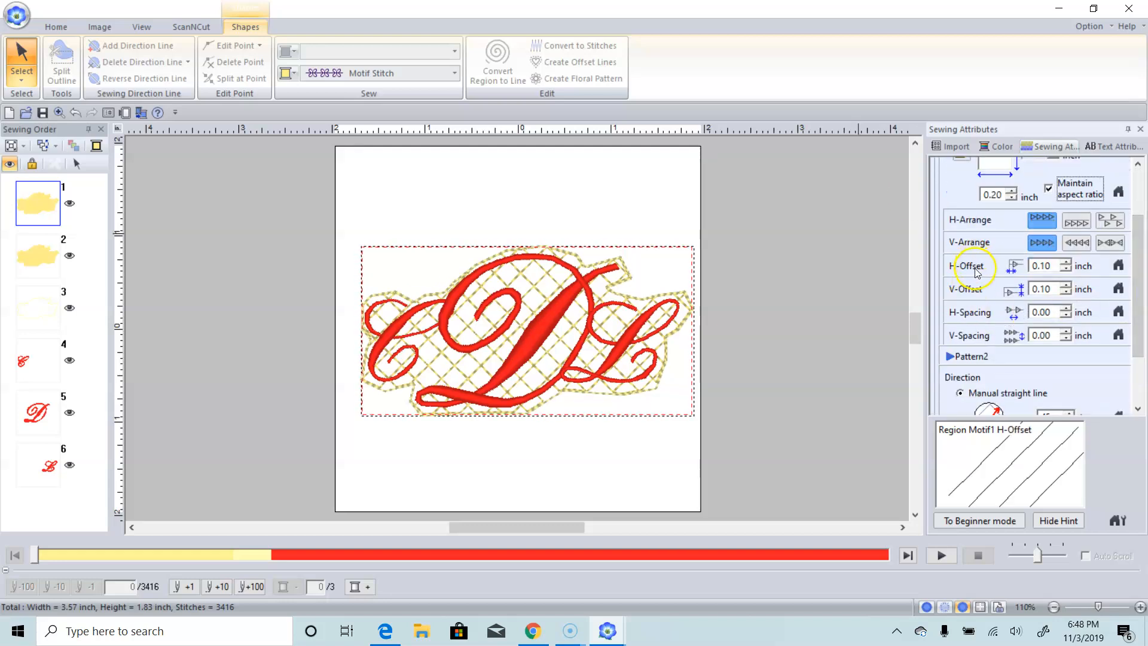
{"action": "left_click", "coordinate": [975, 355]}
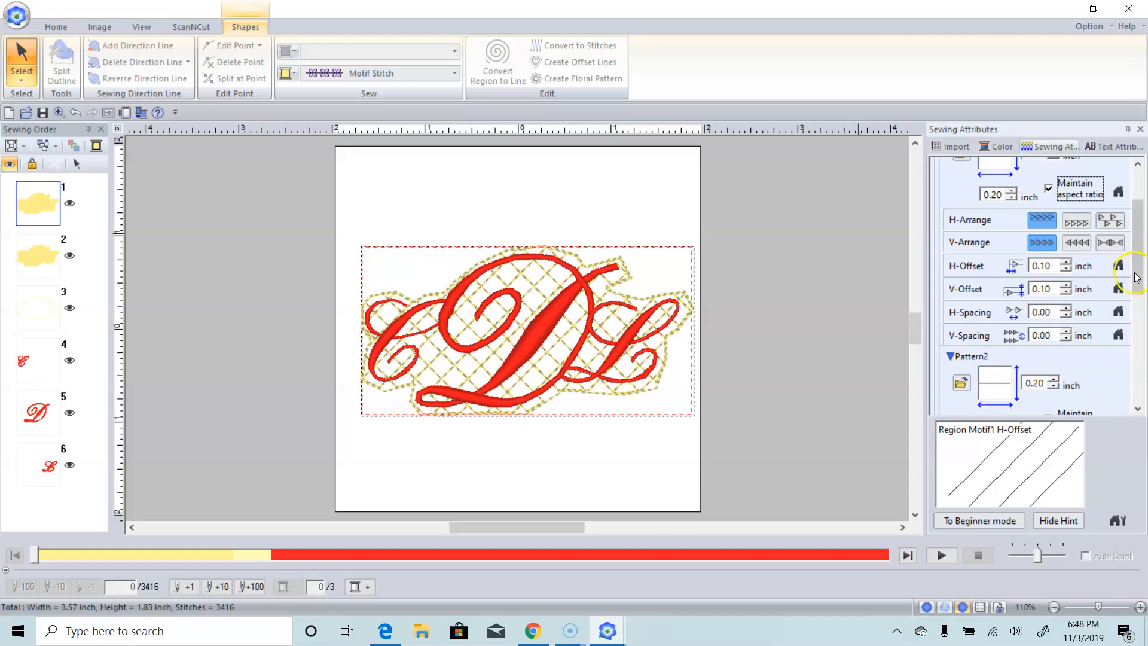
{"action": "scroll", "coordinate": [1141, 261], "scroll_direction": "down", "scroll_amount": 4}
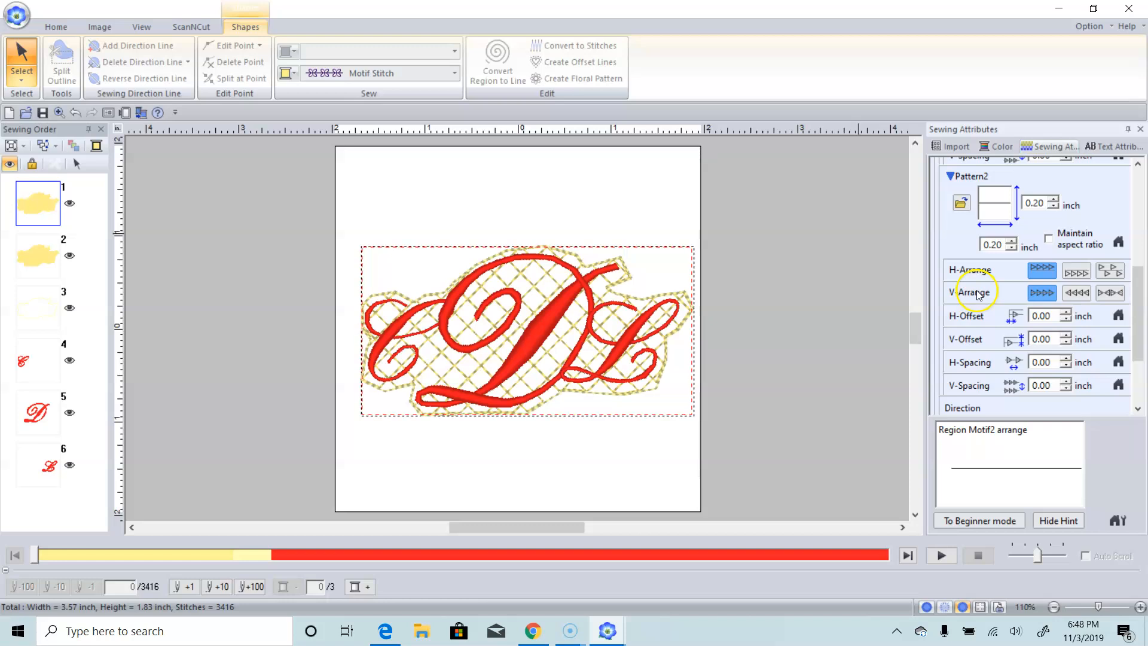
{"action": "left_click_drag", "start_coordinate": [1138, 296], "coordinate": [1133, 233]}
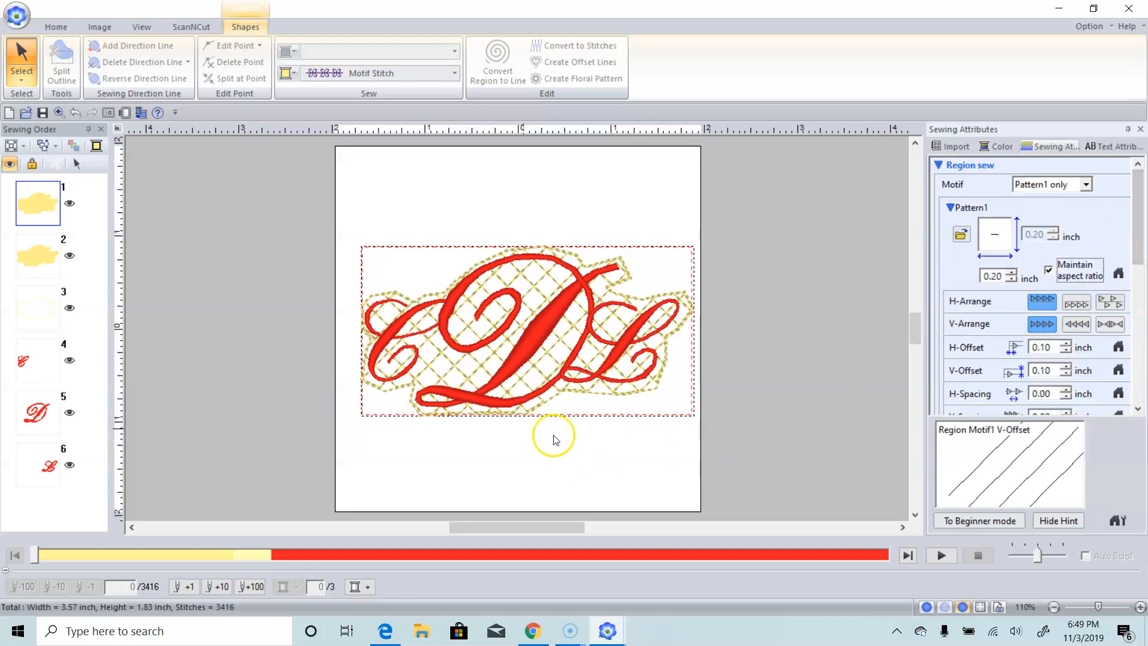
{"action": "left_click", "coordinate": [514, 476]}
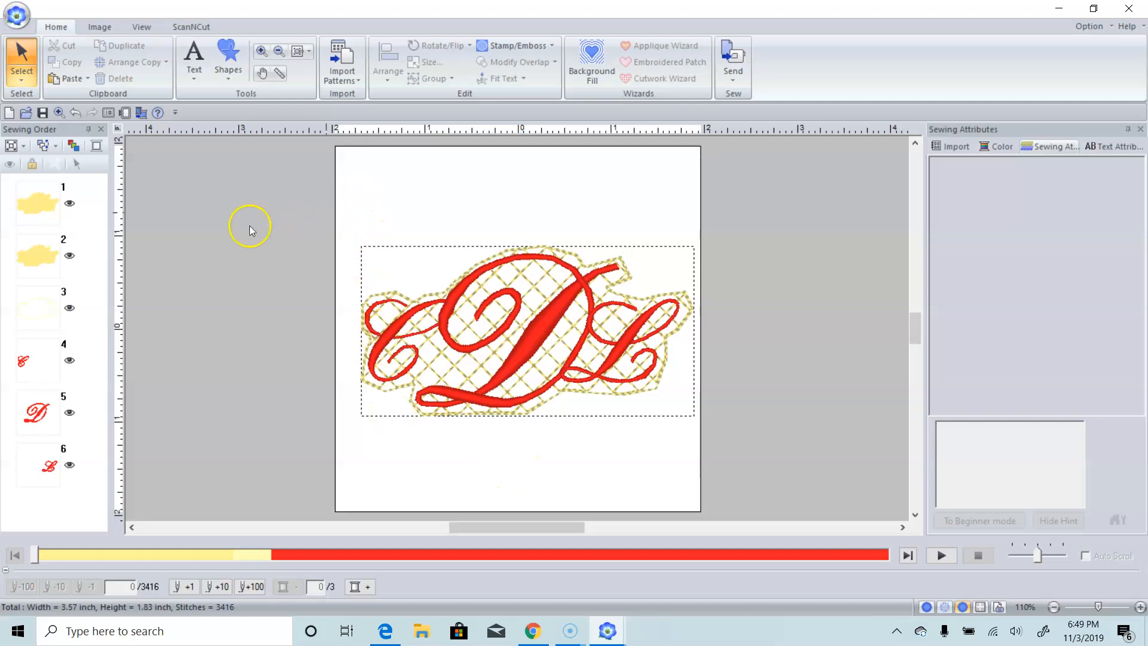
Cut the cream stitched outline around the CDL monogram out of the design.
{"action": "left_click_drag", "start_coordinate": [340, 208], "coordinate": [729, 496]}
{"action": "left_click", "coordinate": [178, 246]}
{"action": "left_click", "coordinate": [47, 219]}
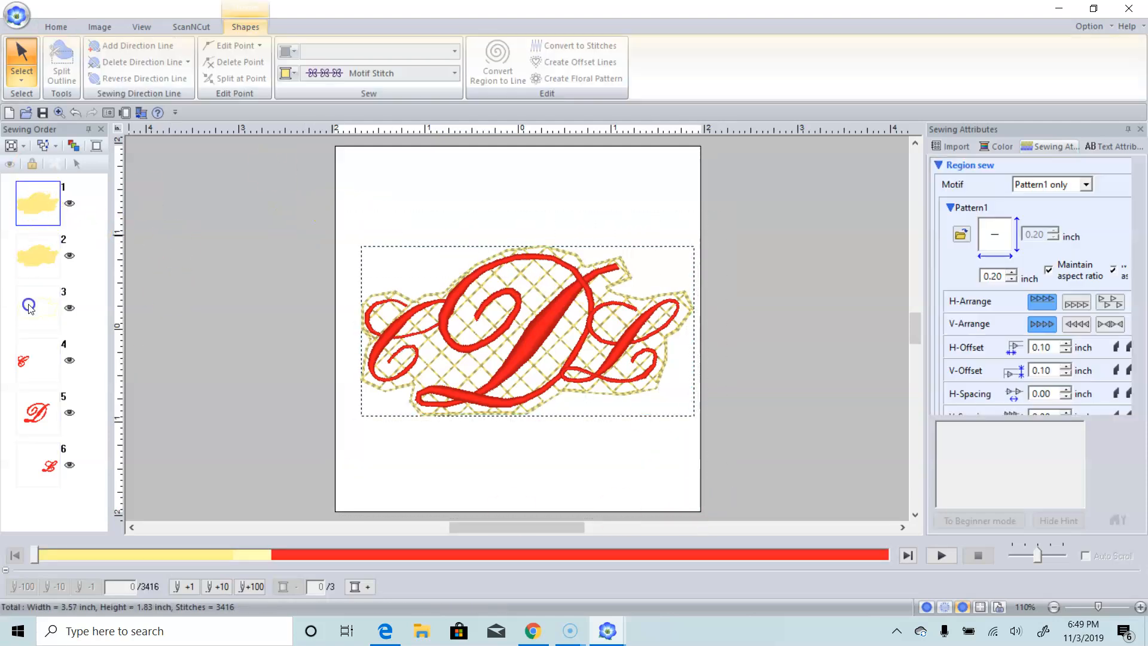
{"action": "left_click", "coordinate": [29, 310], "text": "shift"}
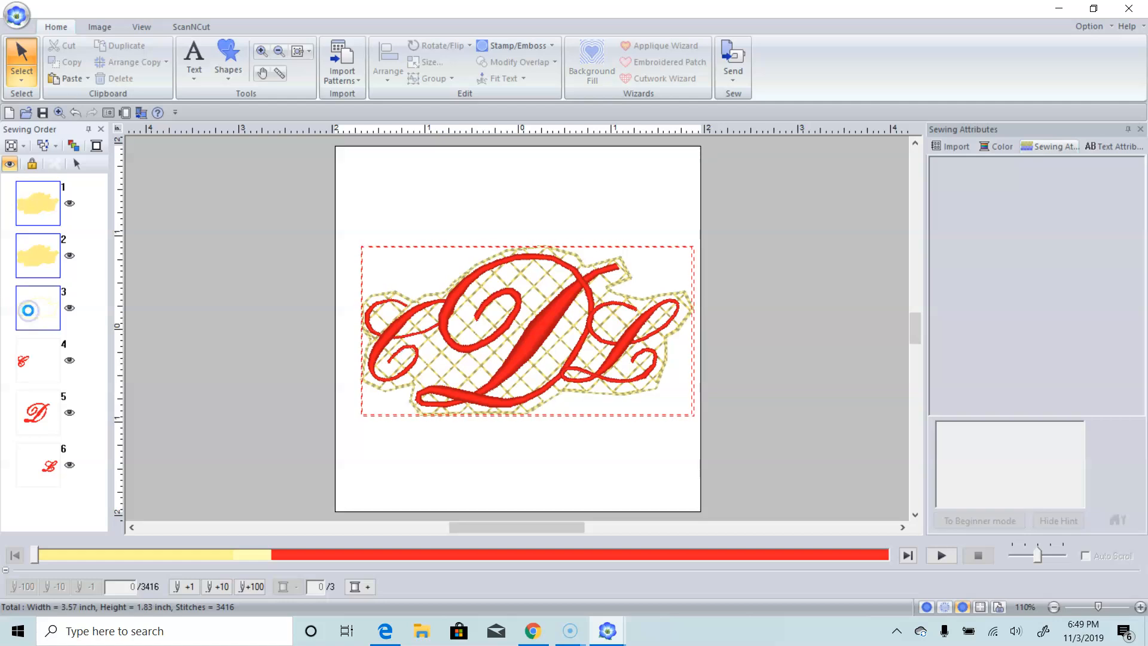
{"action": "right_click", "coordinate": [415, 252]}
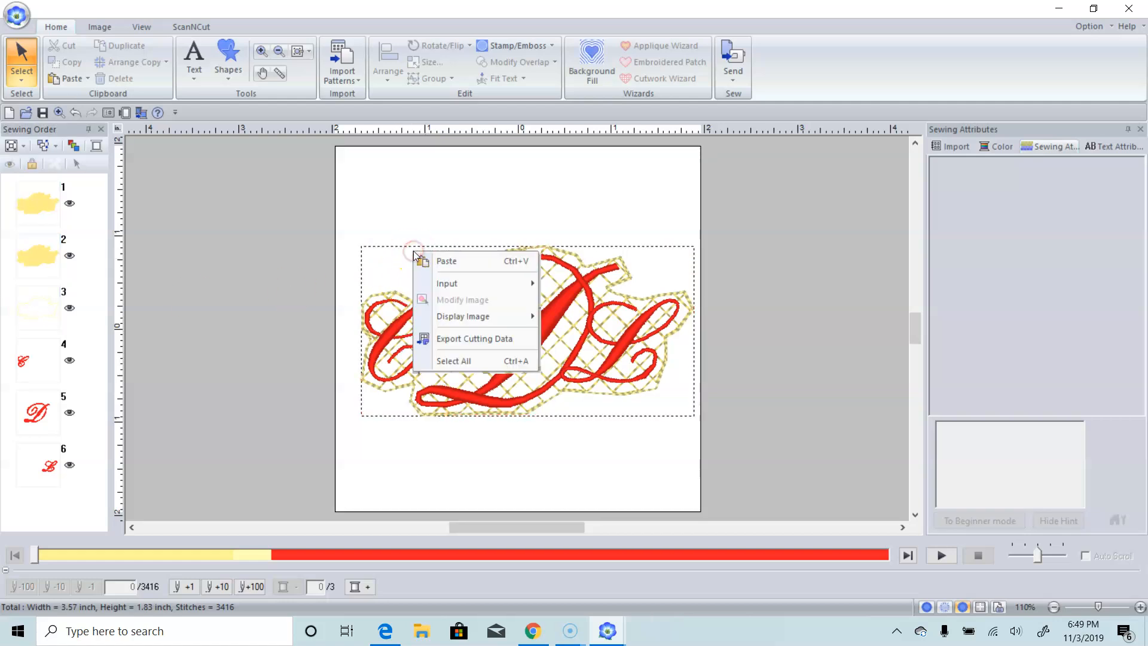
{"action": "right_click", "coordinate": [407, 249]}
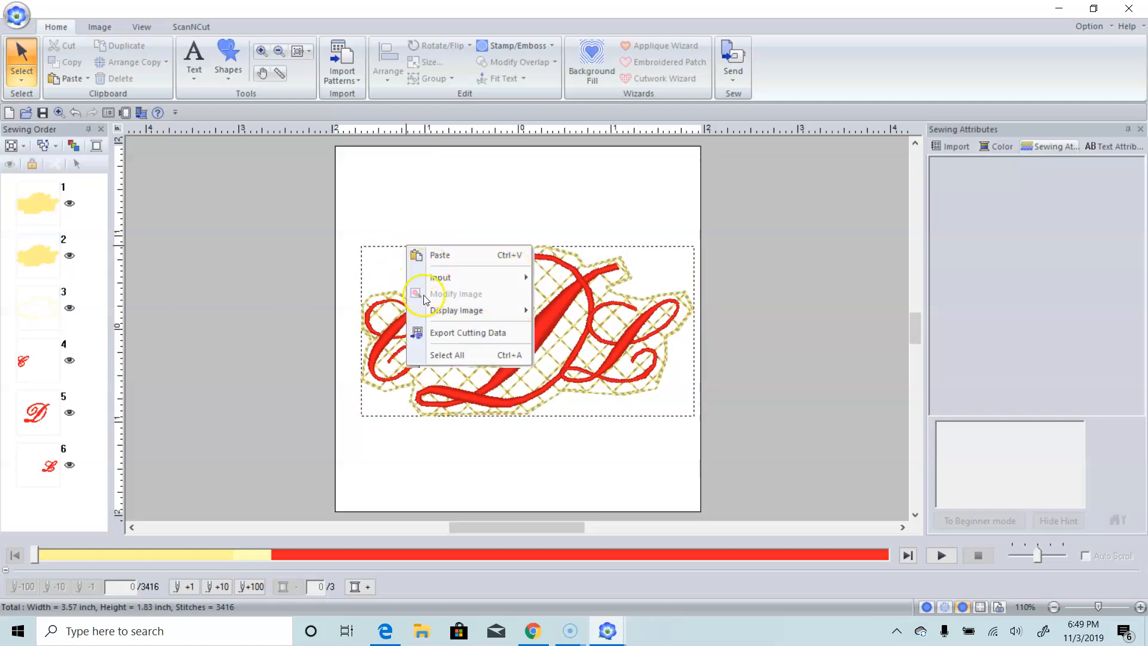
{"action": "left_click", "coordinate": [381, 296]}
{"action": "right_click", "coordinate": [383, 297]}
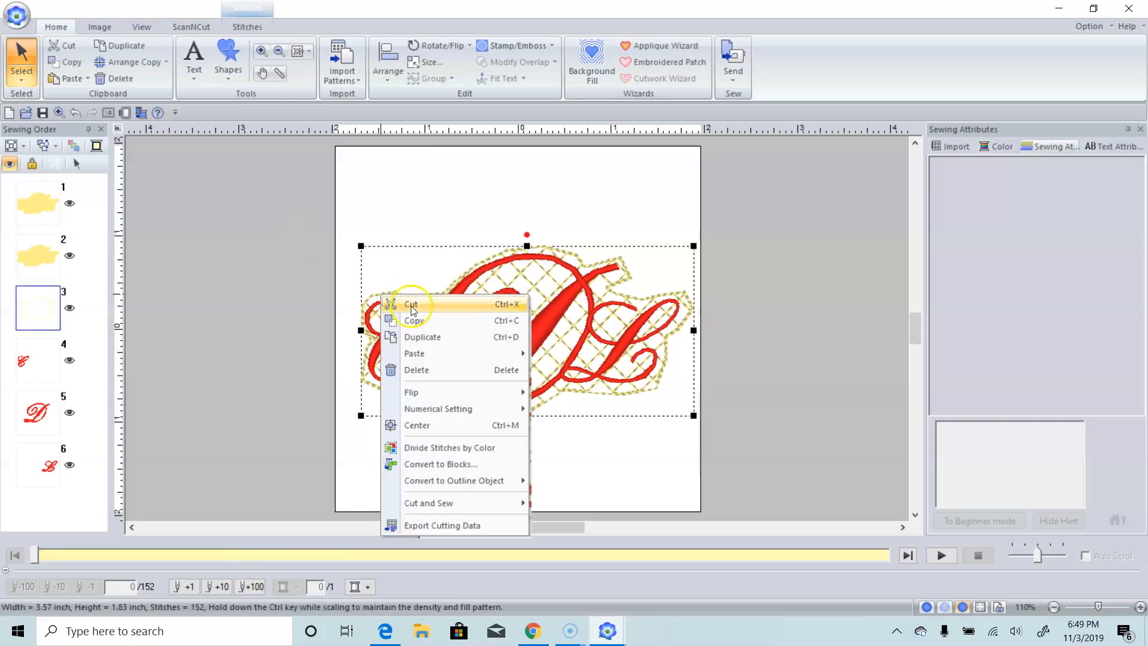
{"action": "left_click", "coordinate": [411, 306]}
Cut the grouped crosshatch background fill out of the design, keeping only the CDL letters.
{"action": "left_click", "coordinate": [426, 352]}
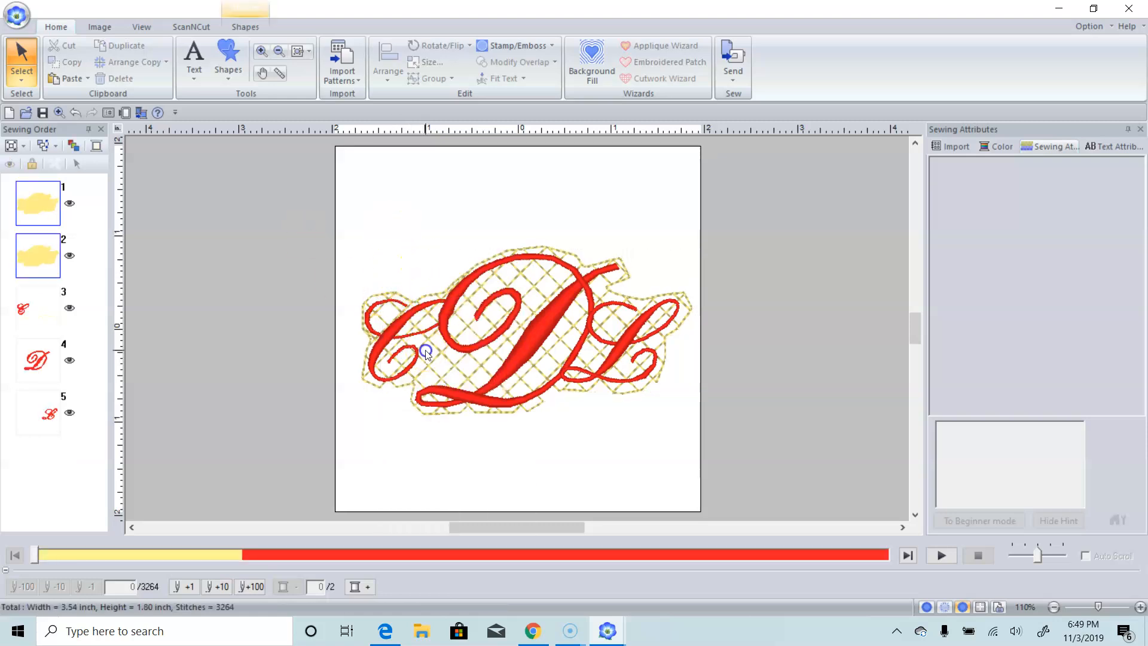
{"action": "right_click", "coordinate": [439, 353]}
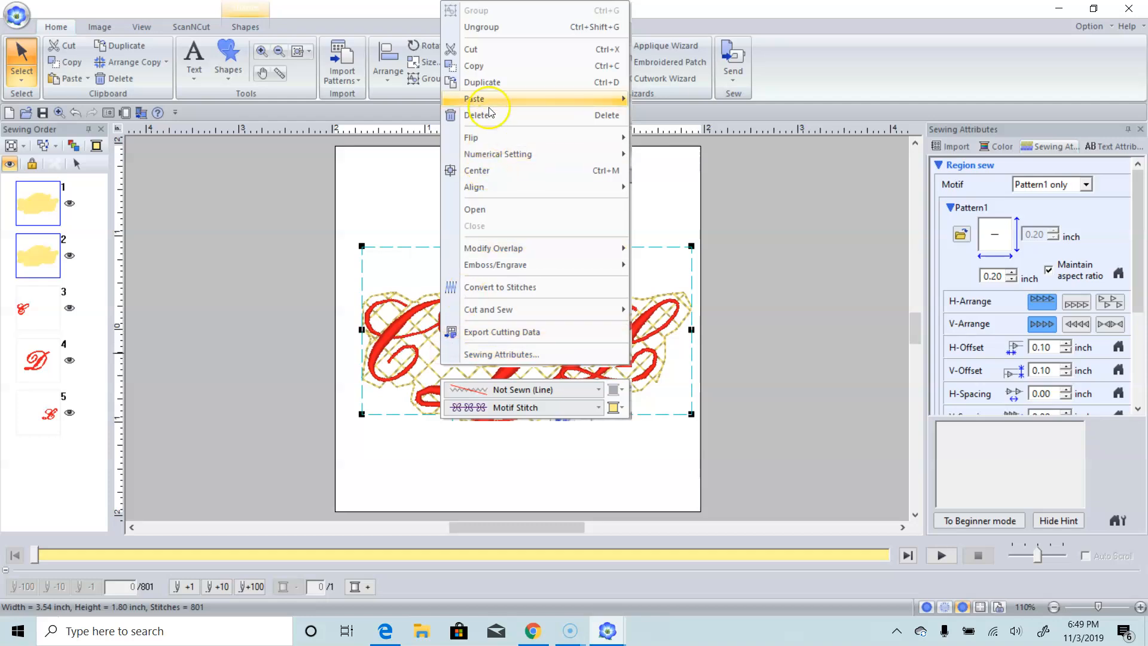
{"action": "left_click", "coordinate": [487, 49]}
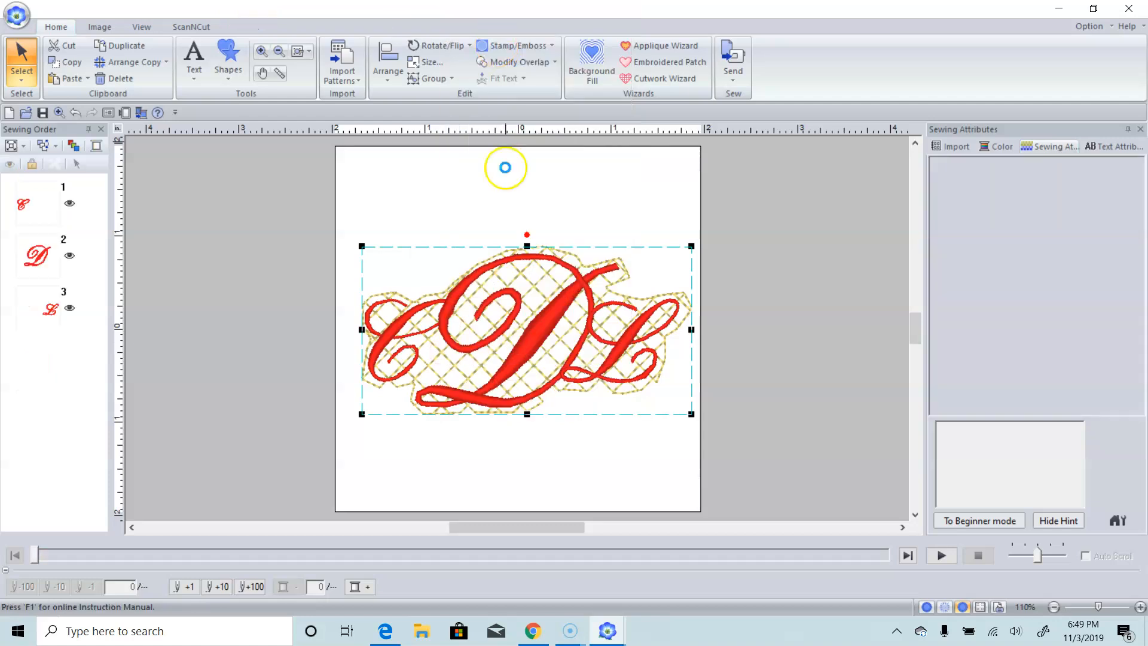
Move all three CDL letters together up and to the right, partly off the design page.
{"action": "left_click_drag", "start_coordinate": [366, 241], "coordinate": [699, 449]}
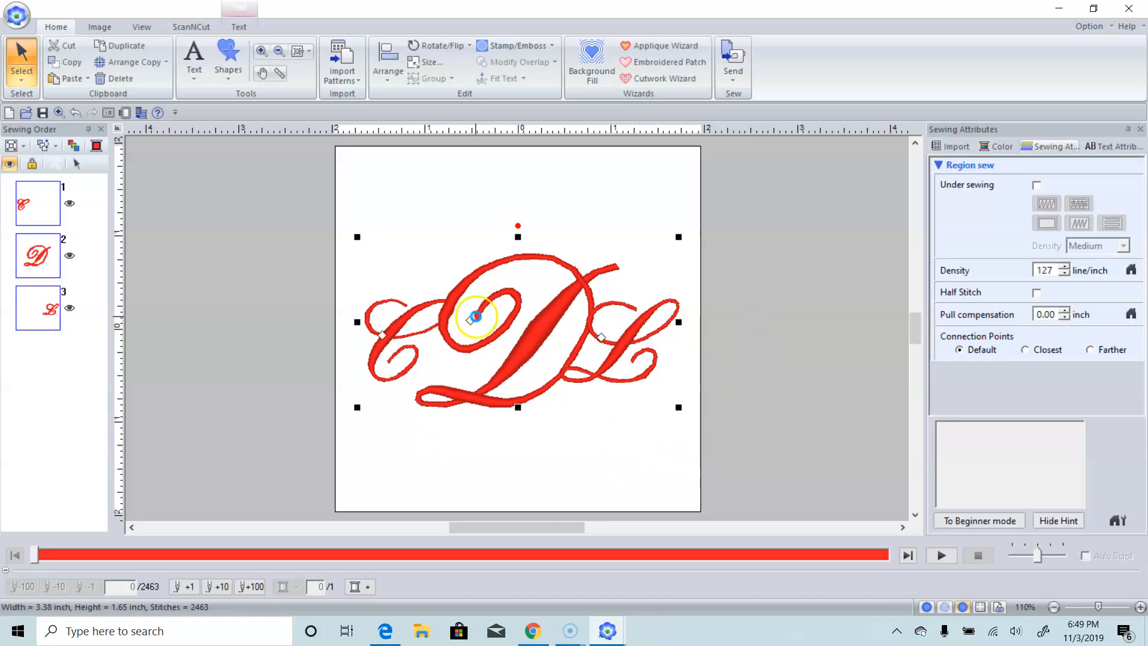
{"action": "left_click_drag", "start_coordinate": [461, 333], "coordinate": [675, 262]}
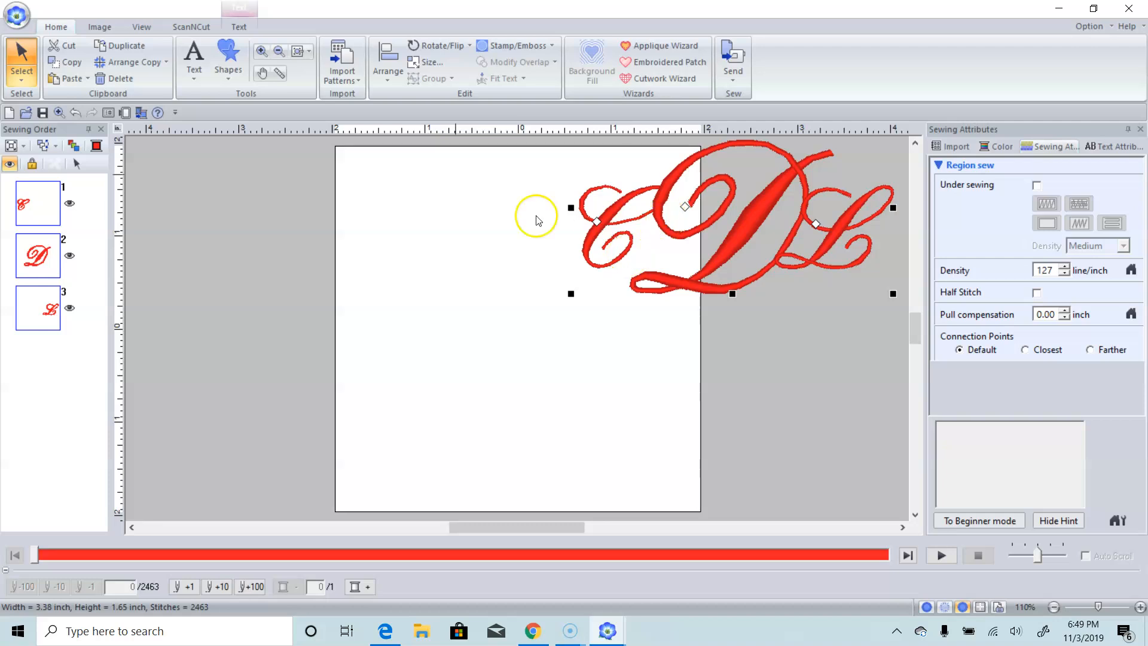
Draw an oval about 3.97 inches wide and 2.91 inches high across the page and place it first in the sewing order.
{"action": "left_click", "coordinate": [227, 71]}
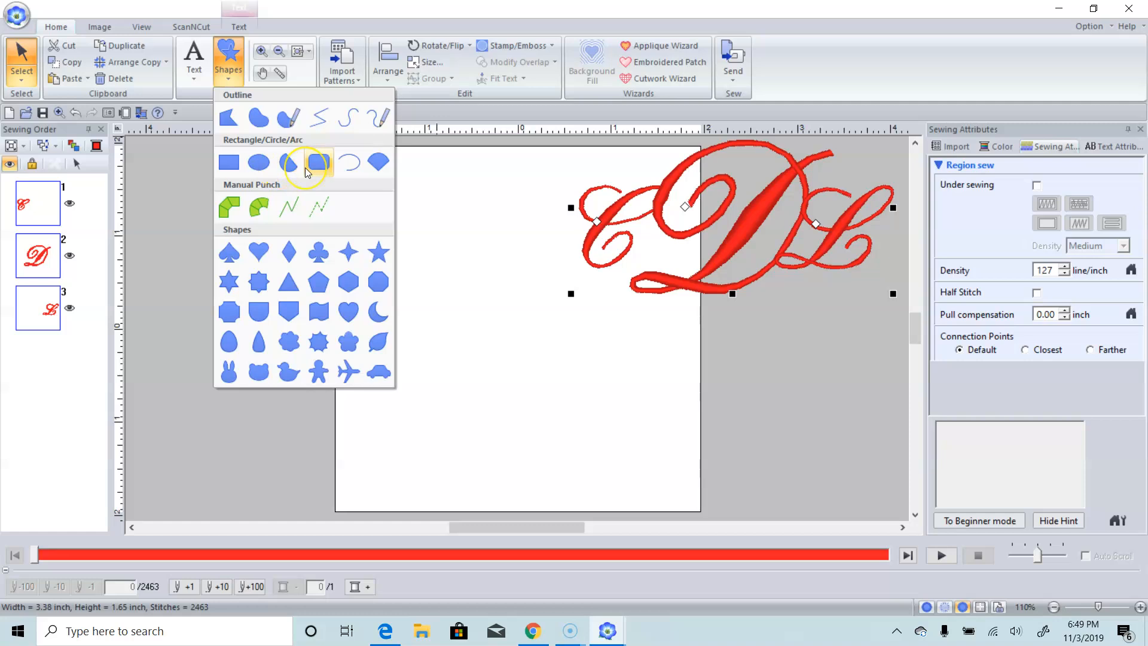
{"action": "left_click", "coordinate": [276, 173]}
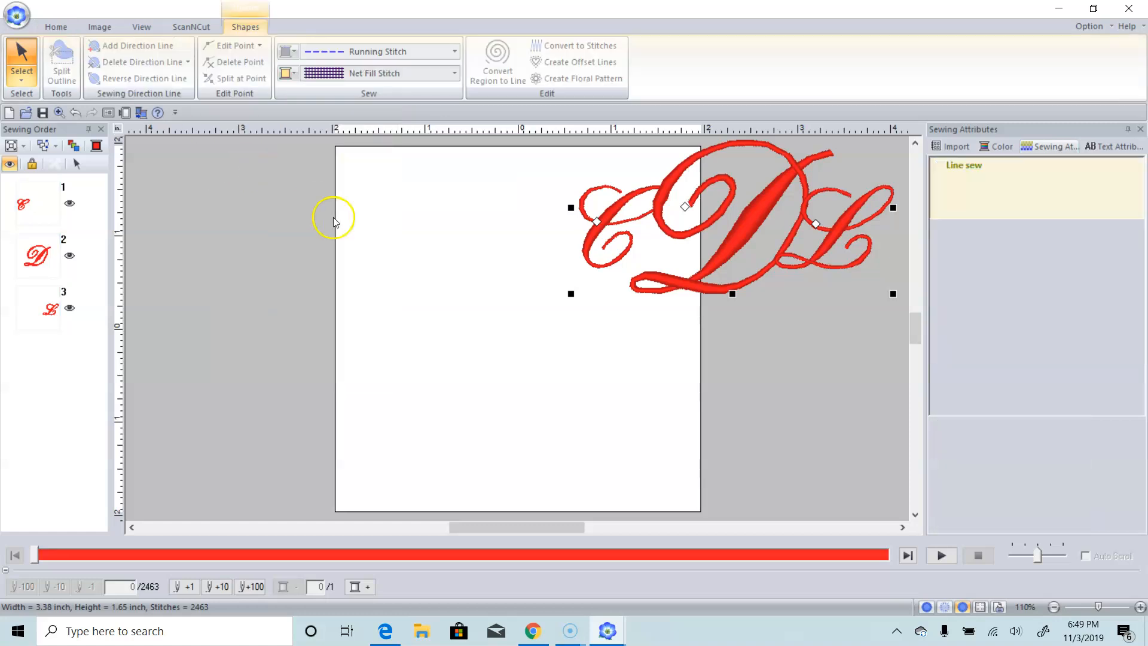
{"action": "left_click_drag", "start_coordinate": [339, 205], "coordinate": [706, 477]}
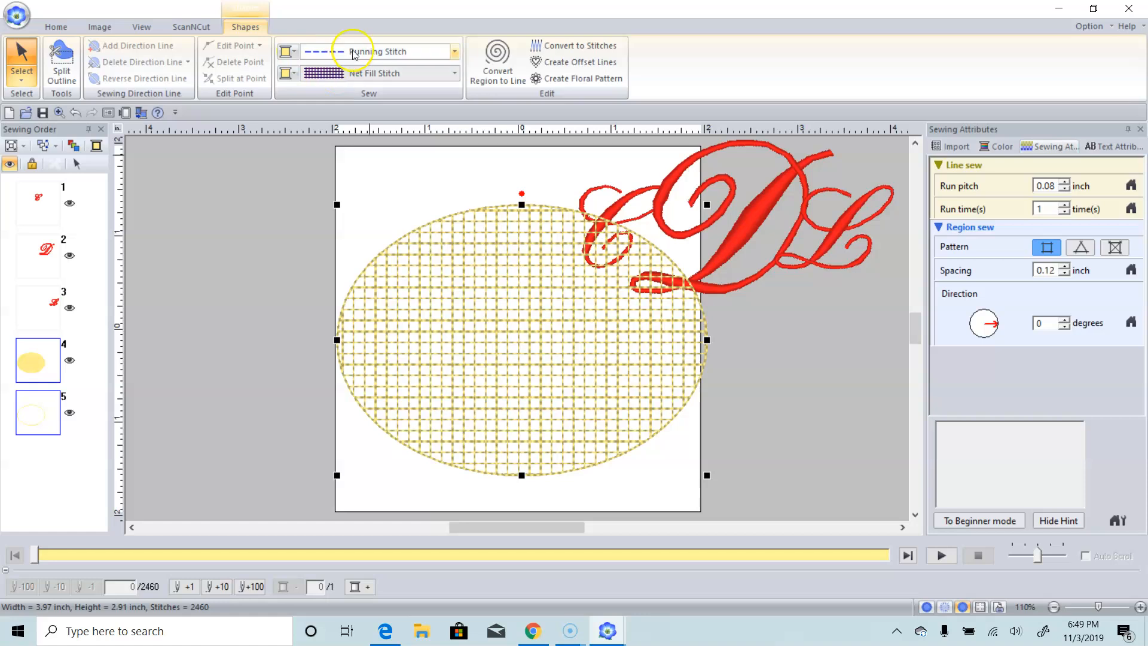
{"action": "right_click", "coordinate": [34, 358]}
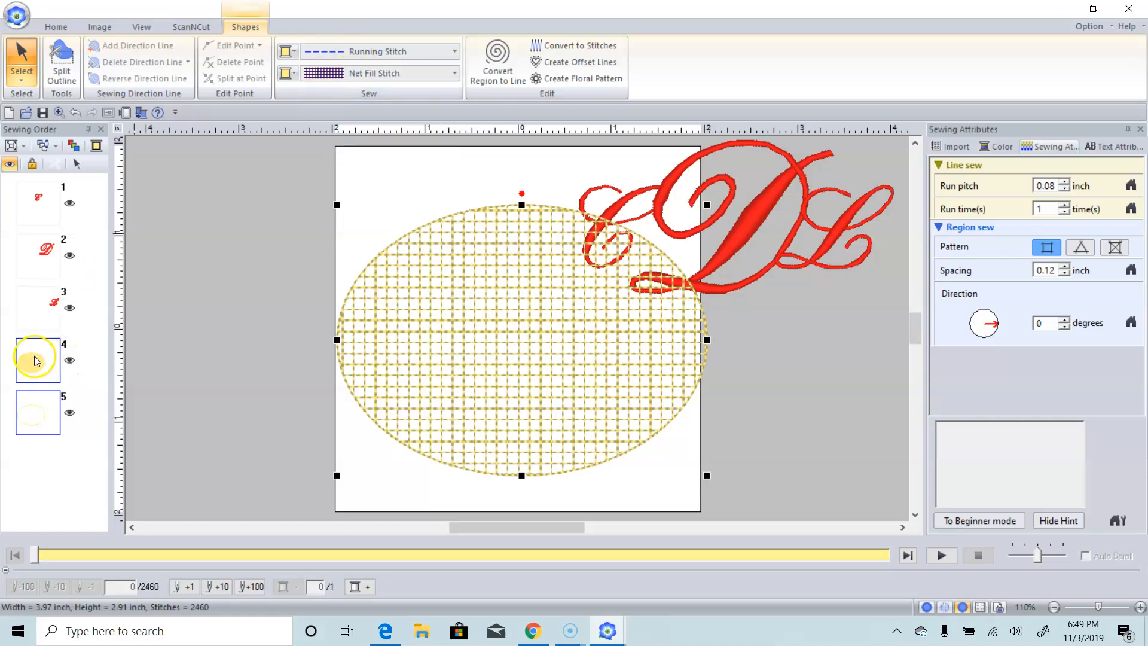
{"action": "left_click", "coordinate": [77, 388]}
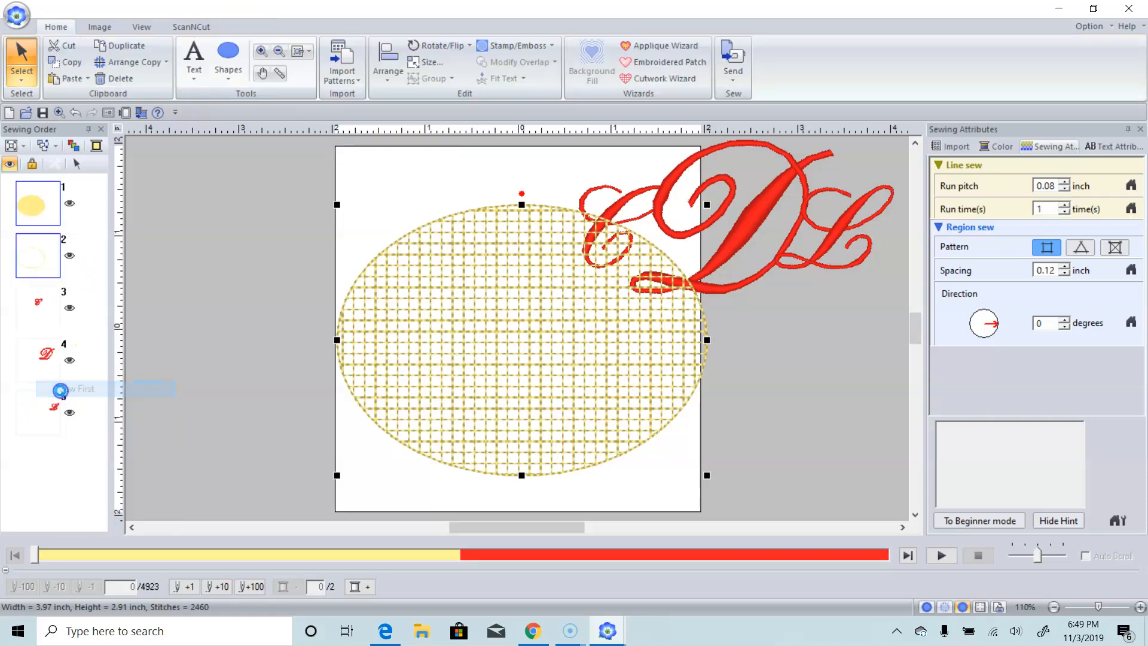
Move the CDL letters back over the oval and center them on the design page.
{"action": "left_click", "coordinate": [625, 232]}
{"action": "left_click", "coordinate": [803, 269]}
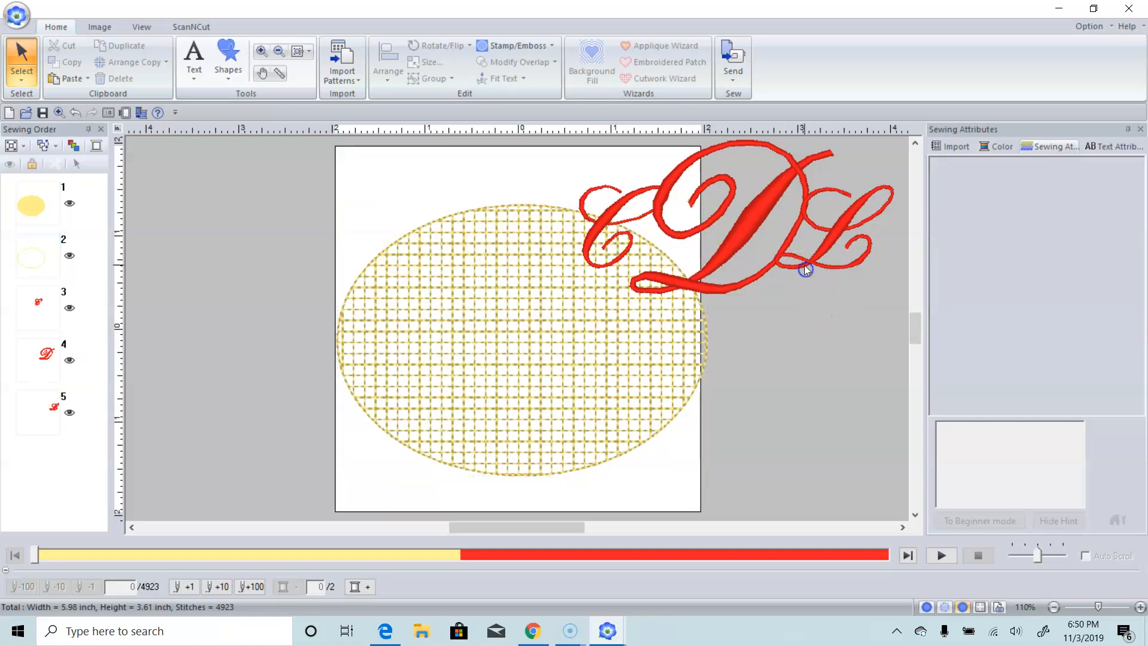
{"action": "left_click", "coordinate": [771, 200]}
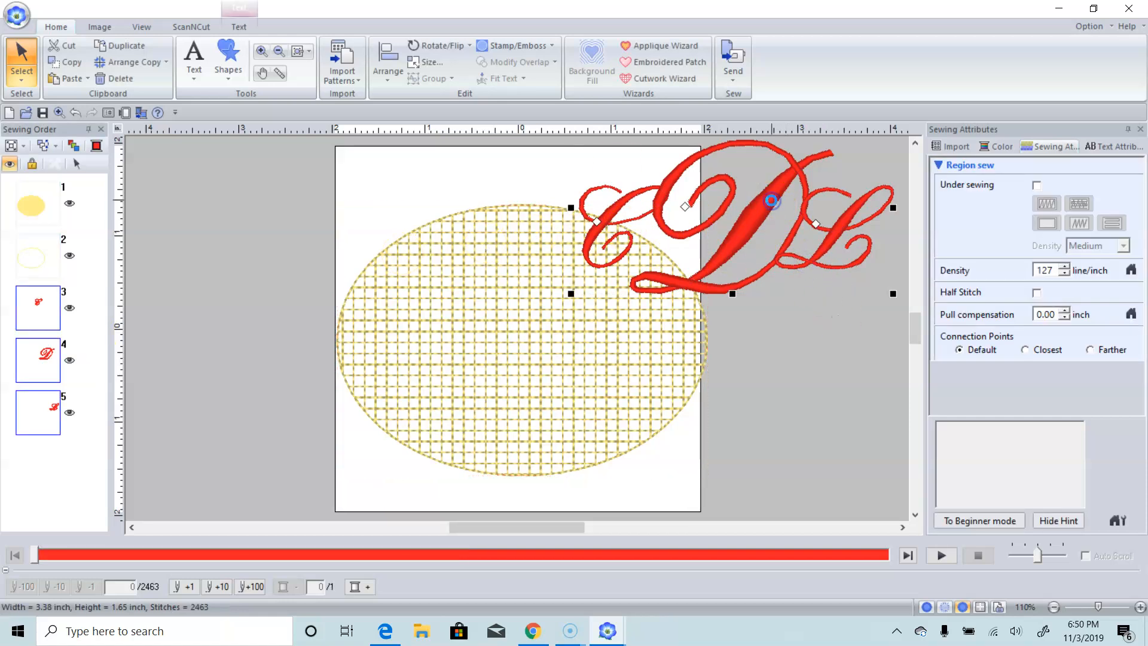
{"action": "left_click_drag", "start_coordinate": [764, 204], "coordinate": [554, 318]}
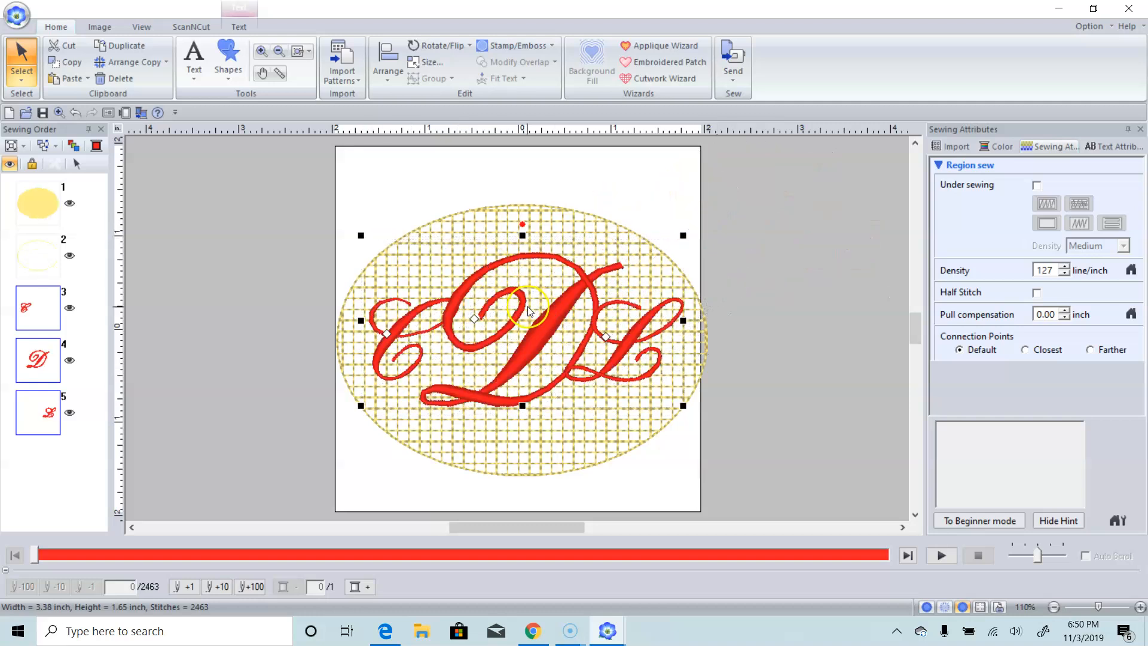
{"action": "left_click", "coordinate": [388, 63]}
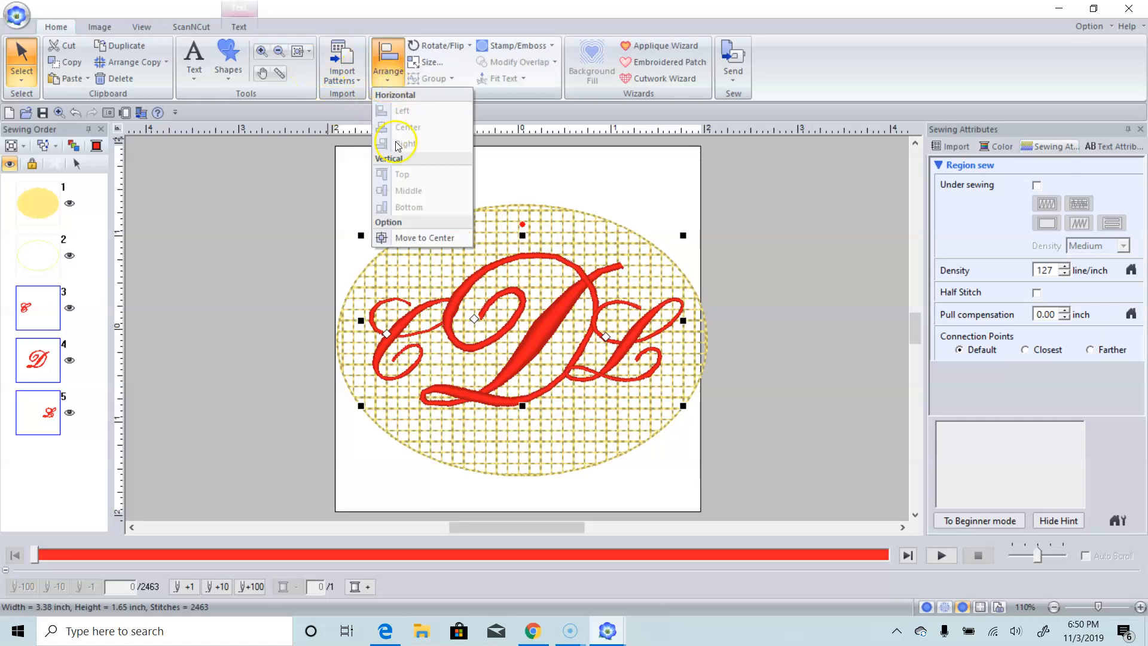
{"action": "left_click", "coordinate": [398, 237]}
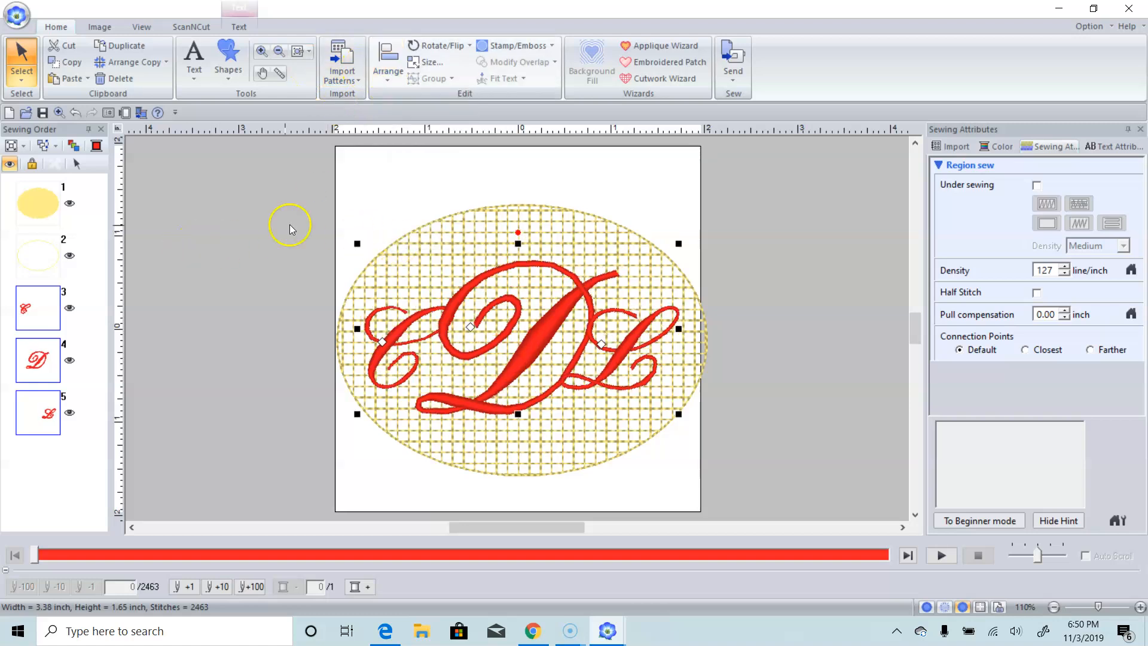
Center the crosshatched oval on the design page.
{"action": "left_click", "coordinate": [499, 205]}
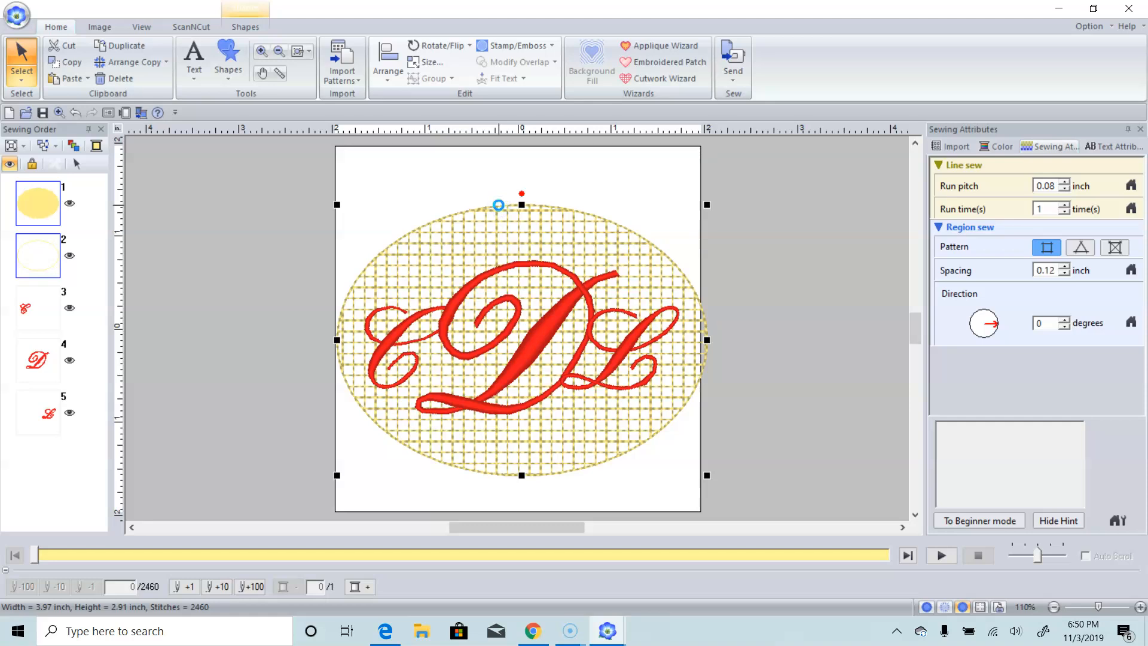
{"action": "left_click", "coordinate": [387, 75]}
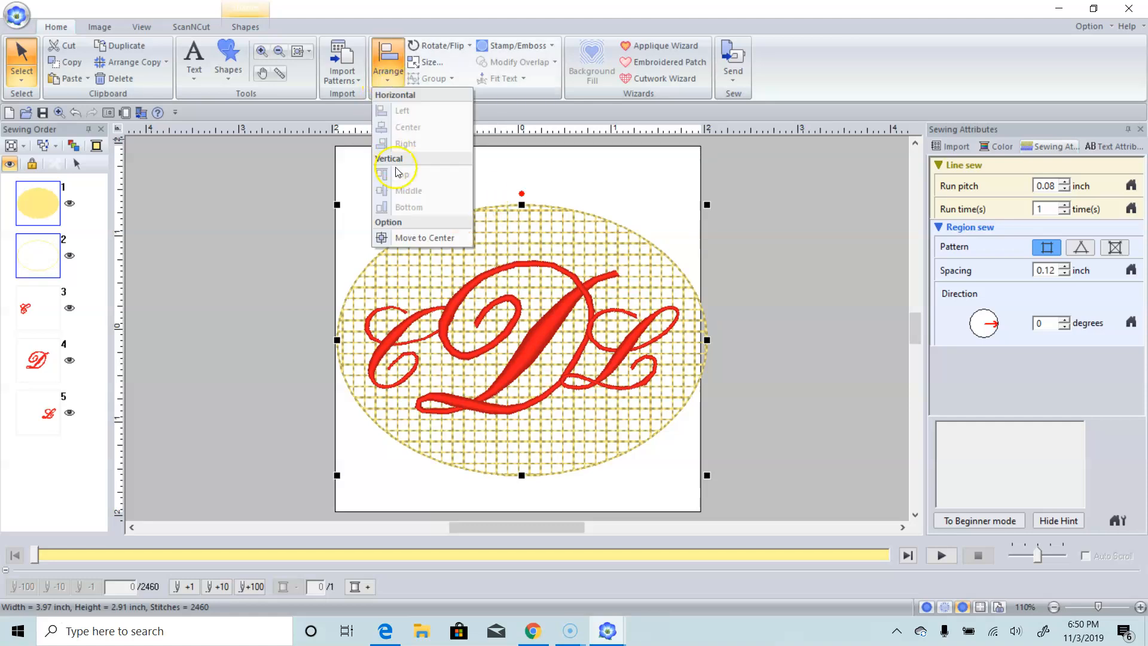
{"action": "left_click", "coordinate": [399, 239]}
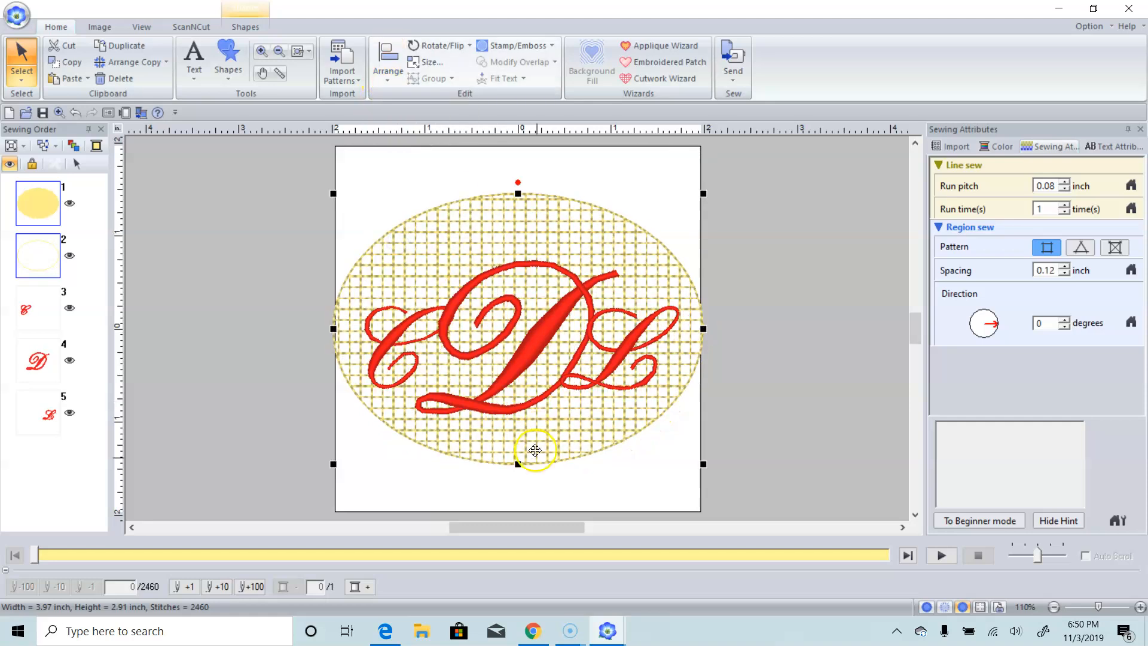
{"action": "left_click", "coordinate": [269, 397]}
Move all three CDL letters together slightly upward within the oval.
{"action": "left_click", "coordinate": [43, 320]}
{"action": "left_click", "coordinate": [42, 356], "text": "ctrl"}
{"action": "left_click", "coordinate": [40, 413], "text": "ctrl"}
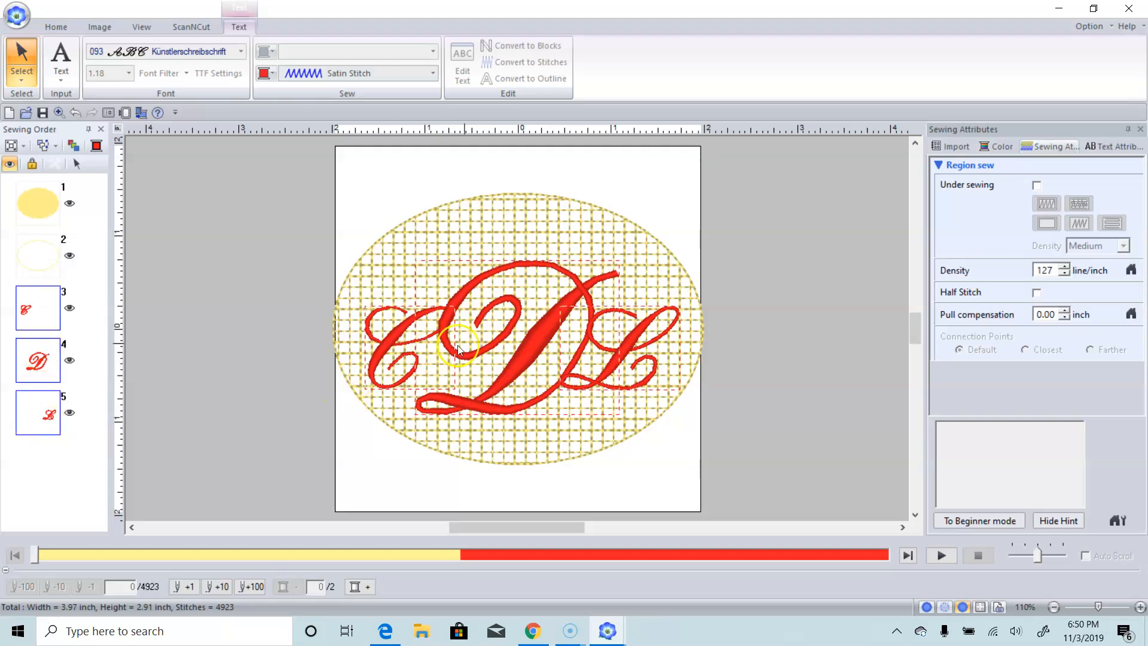
{"action": "left_click", "coordinate": [523, 353]}
{"action": "left_click", "coordinate": [523, 353]}
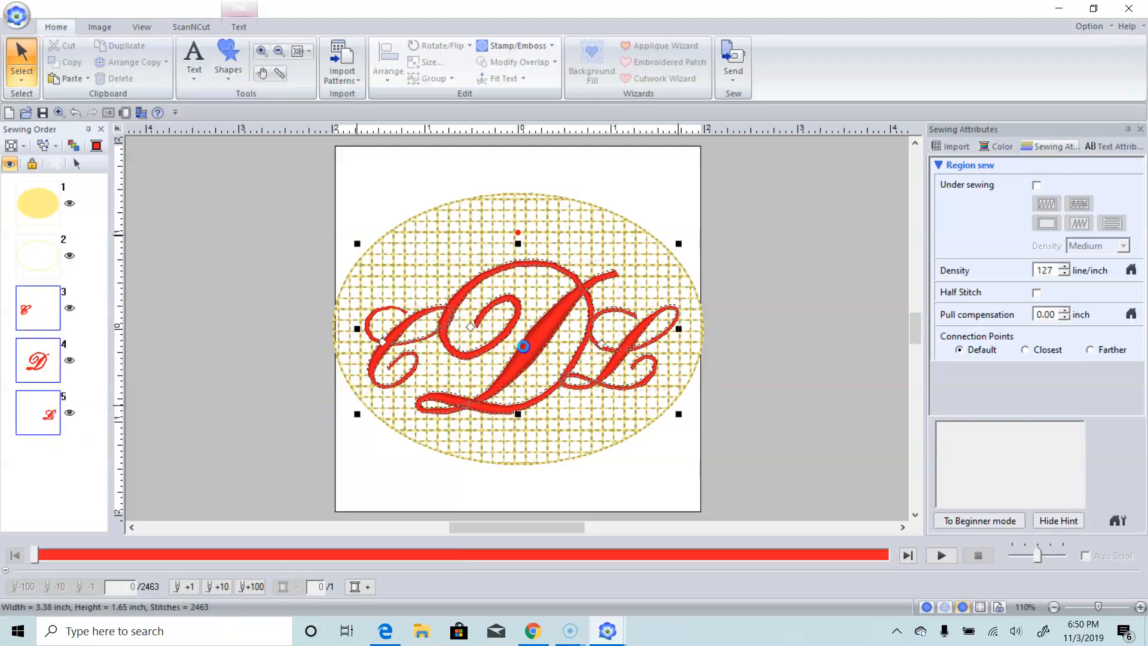
{"action": "left_click_drag", "start_coordinate": [522, 352], "coordinate": [523, 339]}
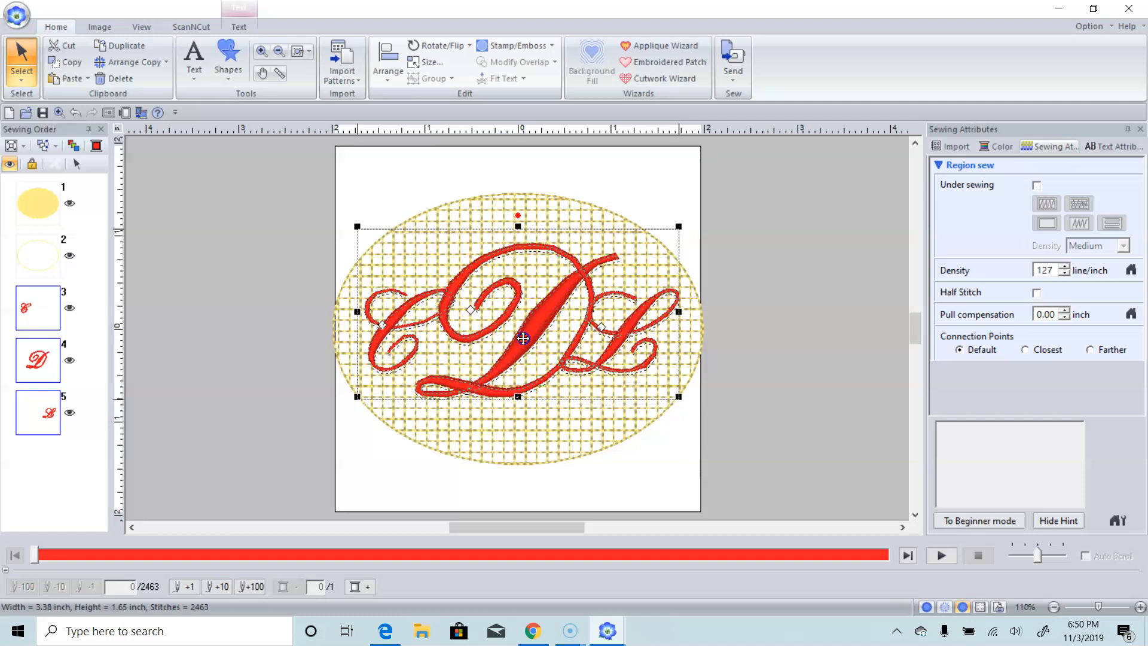
Shrink the oval around the letters to about 3.62 inches wide and 2.27 inches high.
{"action": "left_click", "coordinate": [461, 493]}
{"action": "left_click", "coordinate": [464, 457]}
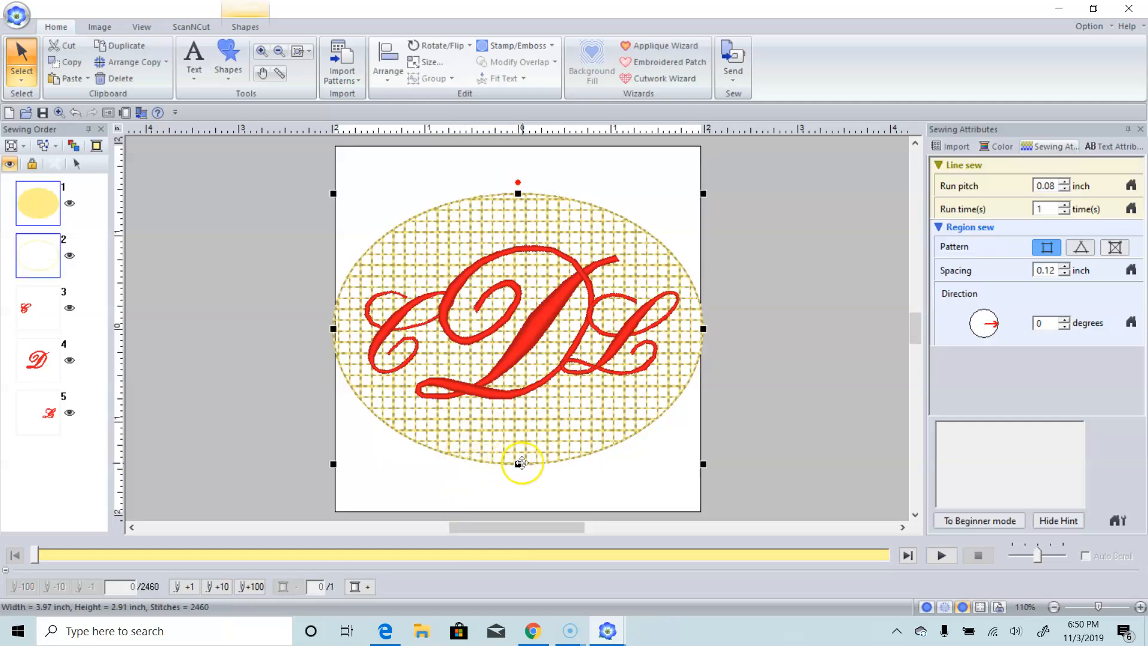
{"action": "left_click_drag", "start_coordinate": [333, 463], "coordinate": [338, 460]}
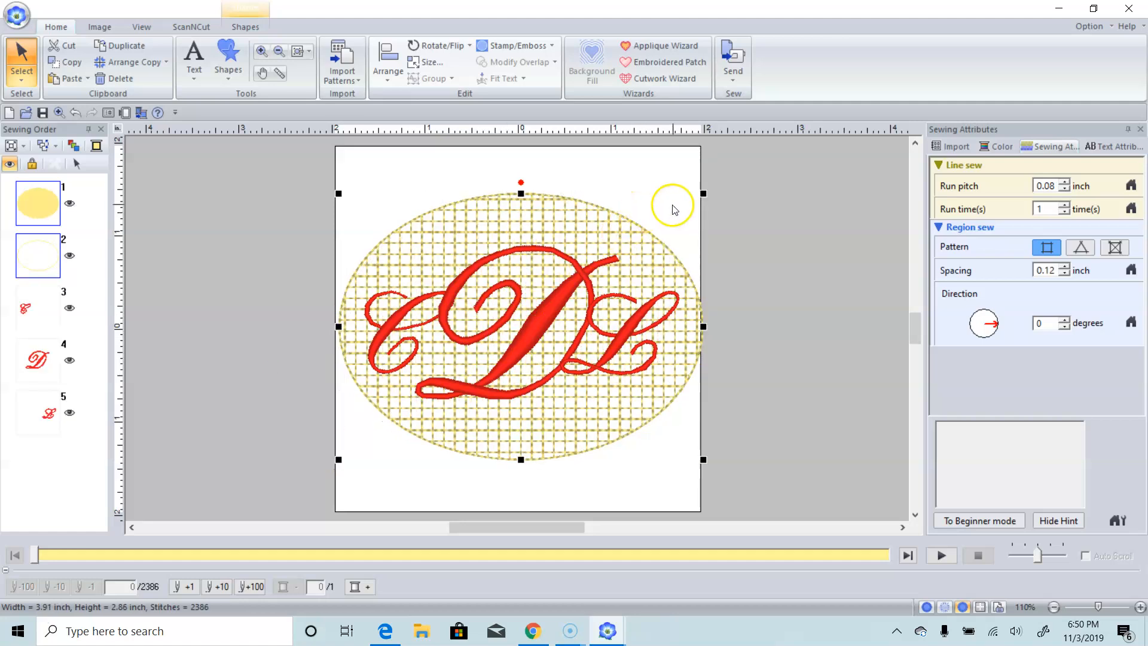
{"action": "left_click_drag", "start_coordinate": [699, 195], "coordinate": [696, 194]}
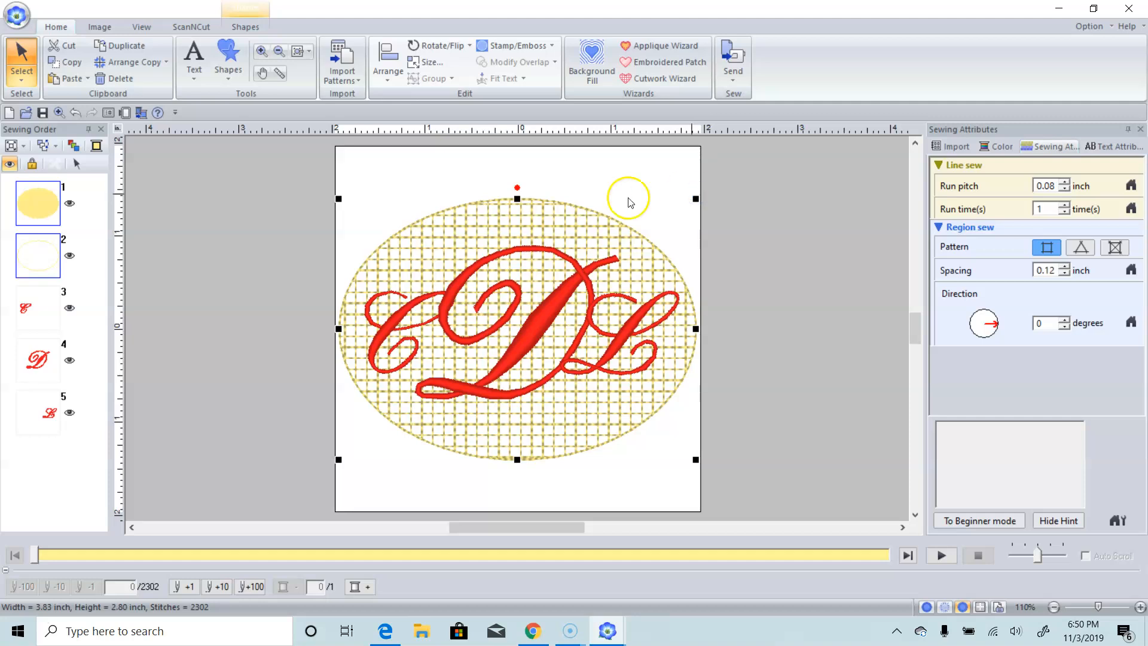
{"action": "left_click_drag", "start_coordinate": [517, 199], "coordinate": [517, 215]}
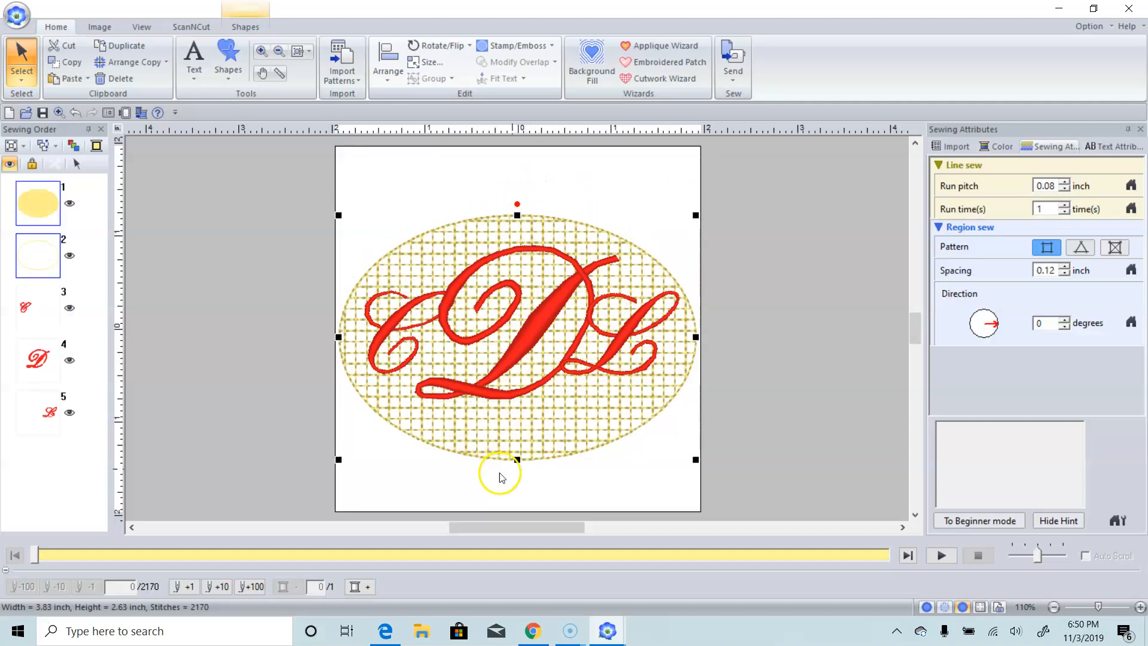
{"action": "left_click_drag", "start_coordinate": [517, 459], "coordinate": [519, 440]}
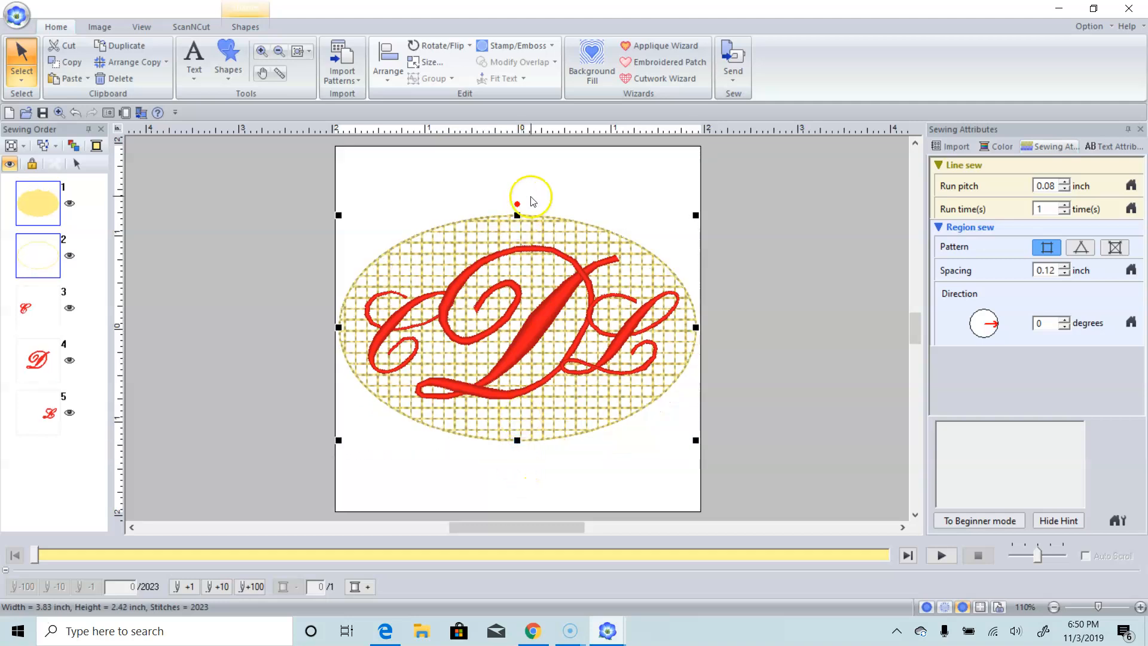
{"action": "left_click_drag", "start_coordinate": [517, 215], "coordinate": [517, 219]}
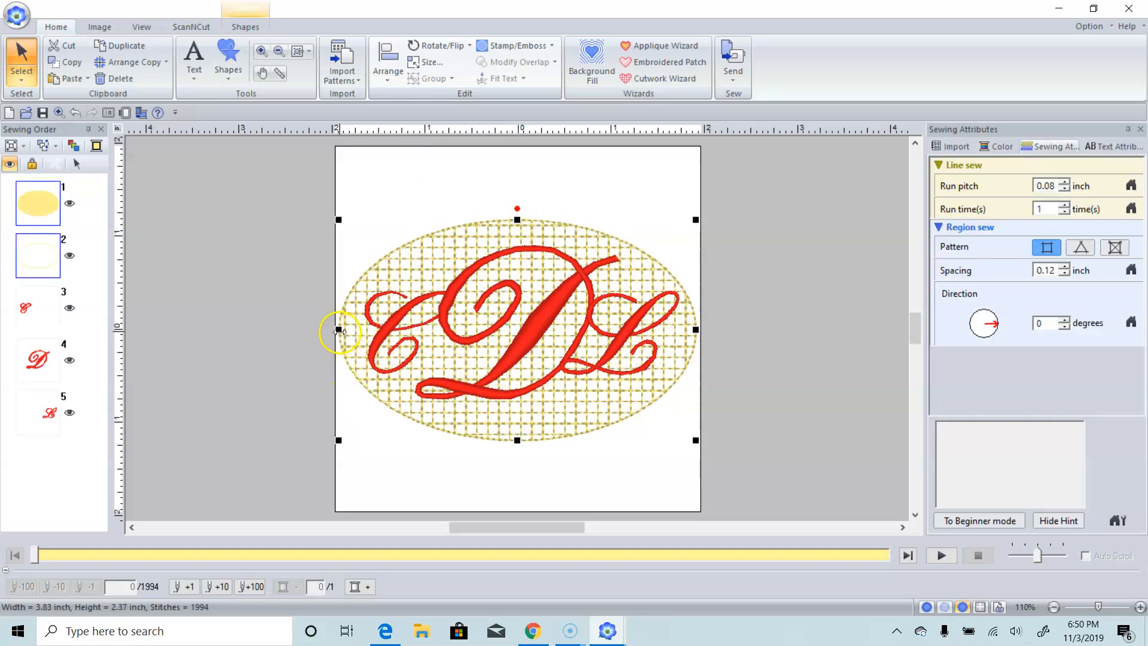
{"action": "left_click_drag", "start_coordinate": [339, 330], "coordinate": [342, 329]}
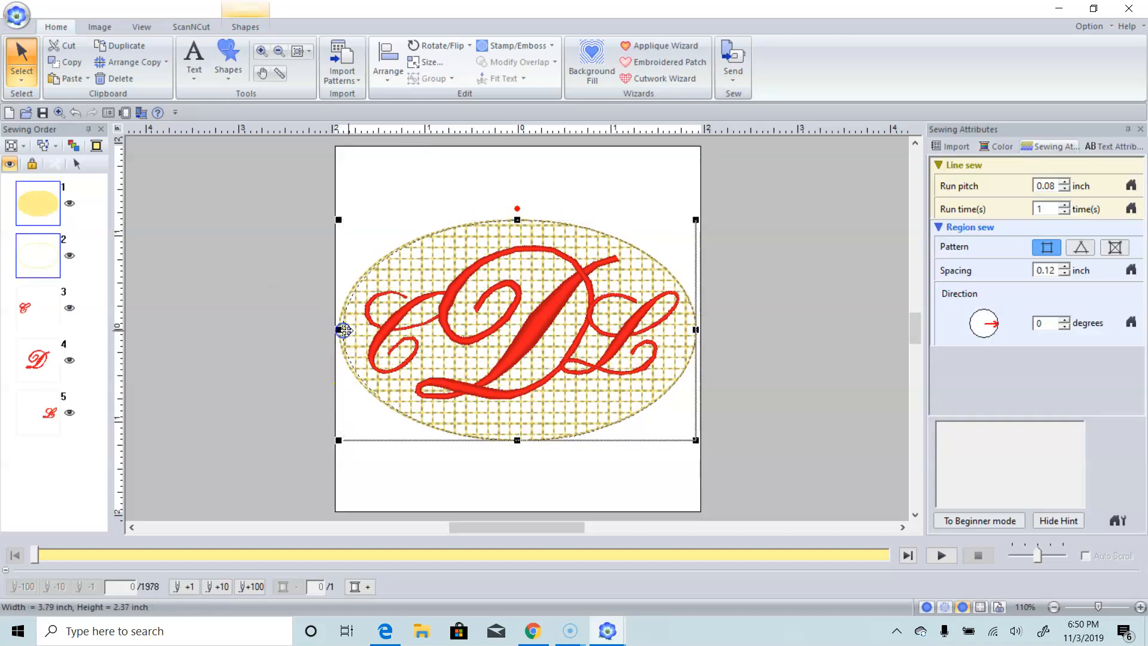
{"action": "left_click_drag", "start_coordinate": [696, 439], "coordinate": [687, 434]}
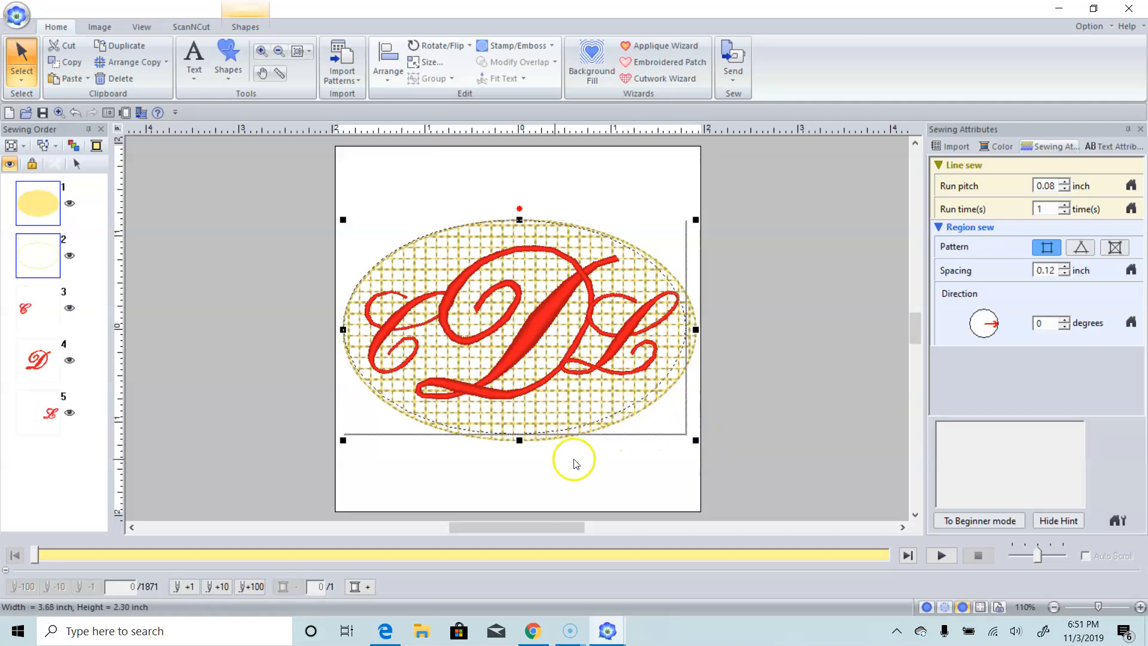
{"action": "left_click_drag", "start_coordinate": [343, 435], "coordinate": [347, 430]}
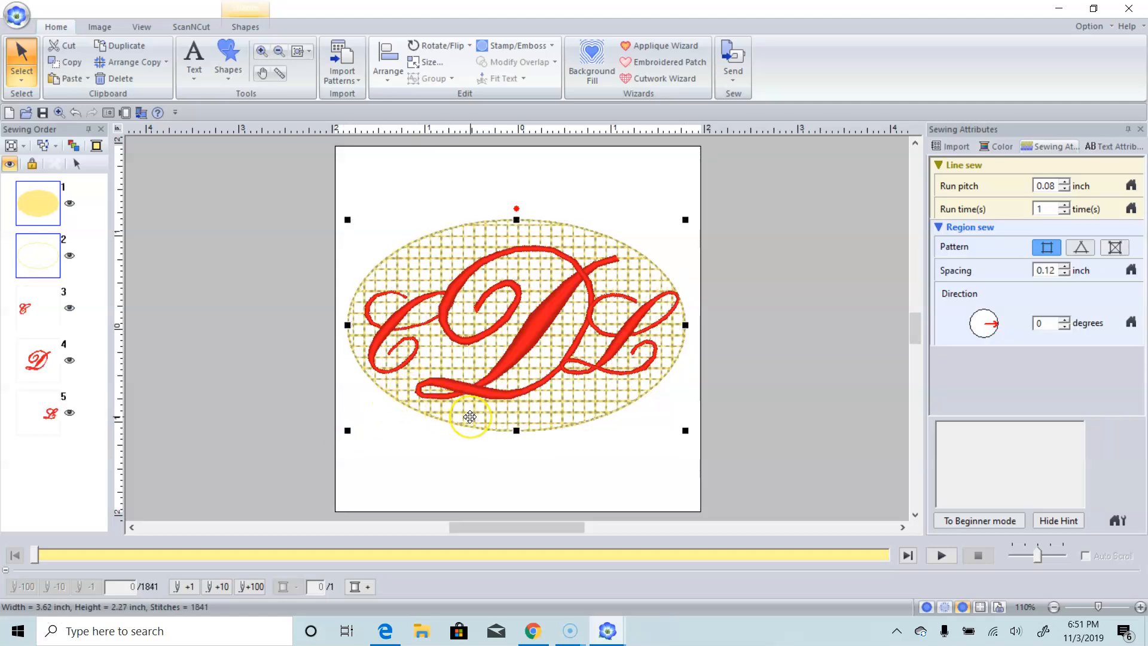
{"action": "left_click", "coordinate": [462, 467]}
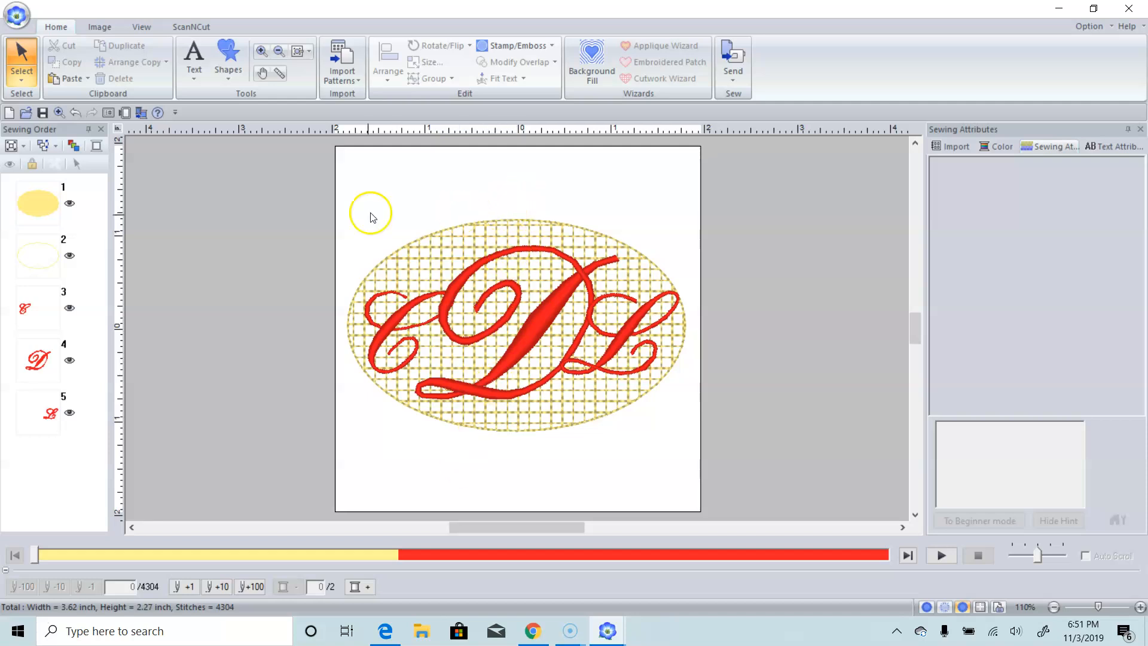
Shift the oval slightly right and enlarge it to about 3.64 inches wide and 2.31 inches high.
{"action": "left_click", "coordinate": [406, 247]}
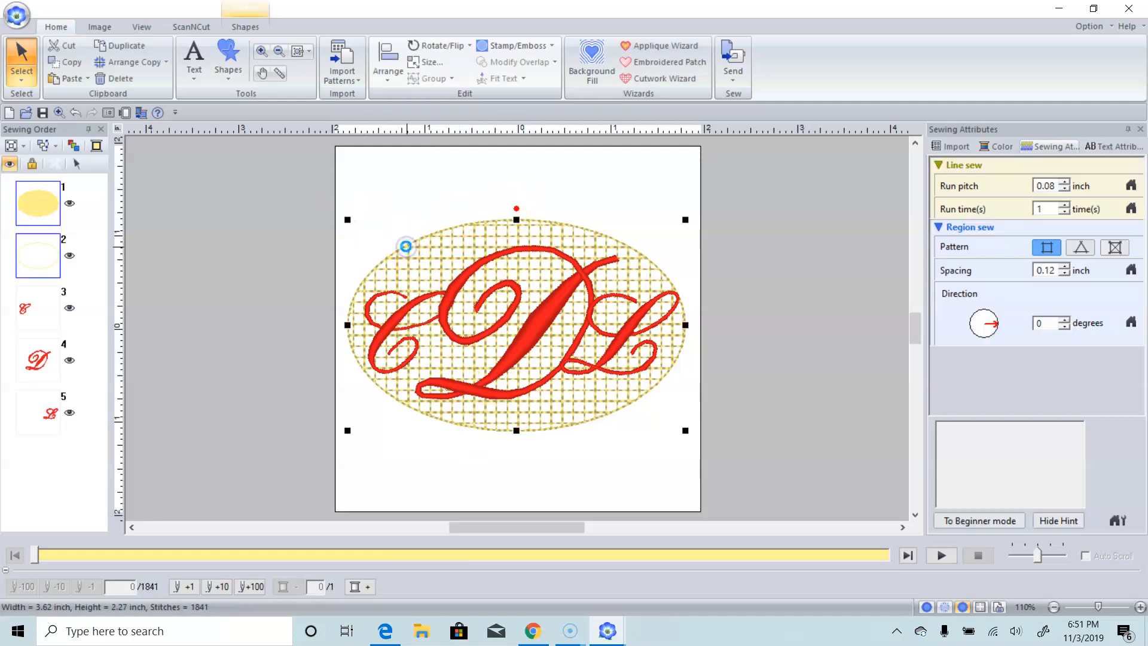
{"action": "left_click_drag", "start_coordinate": [406, 248], "coordinate": [410, 245]}
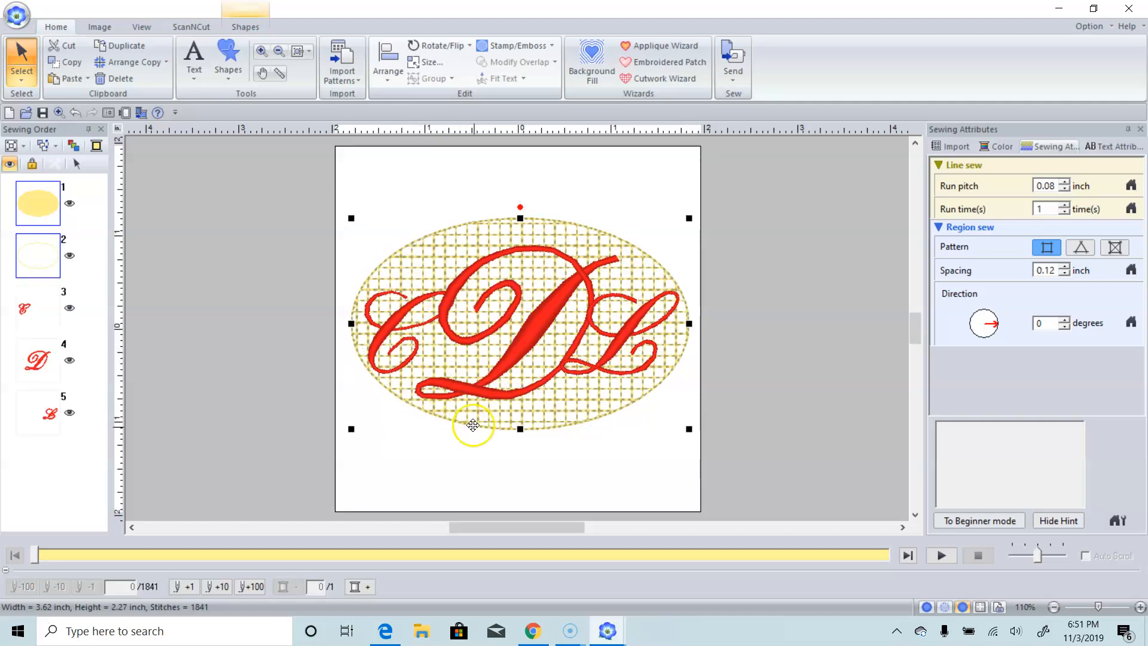
{"action": "left_click_drag", "start_coordinate": [520, 428], "coordinate": [520, 431]}
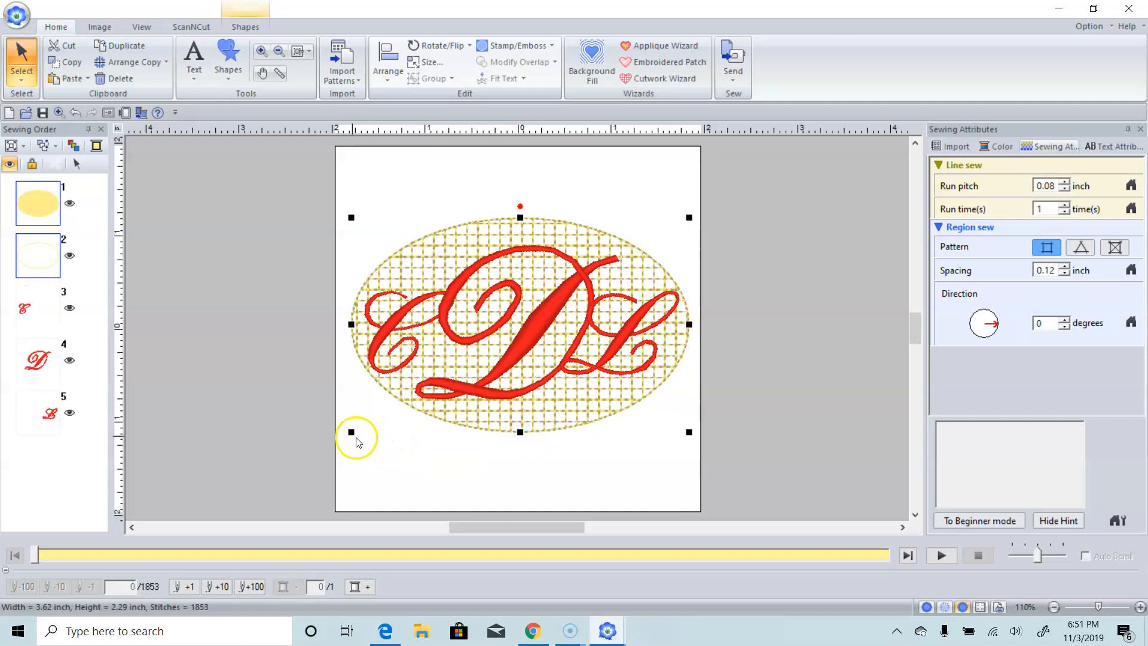
{"action": "left_click_drag", "start_coordinate": [351, 432], "coordinate": [350, 435]}
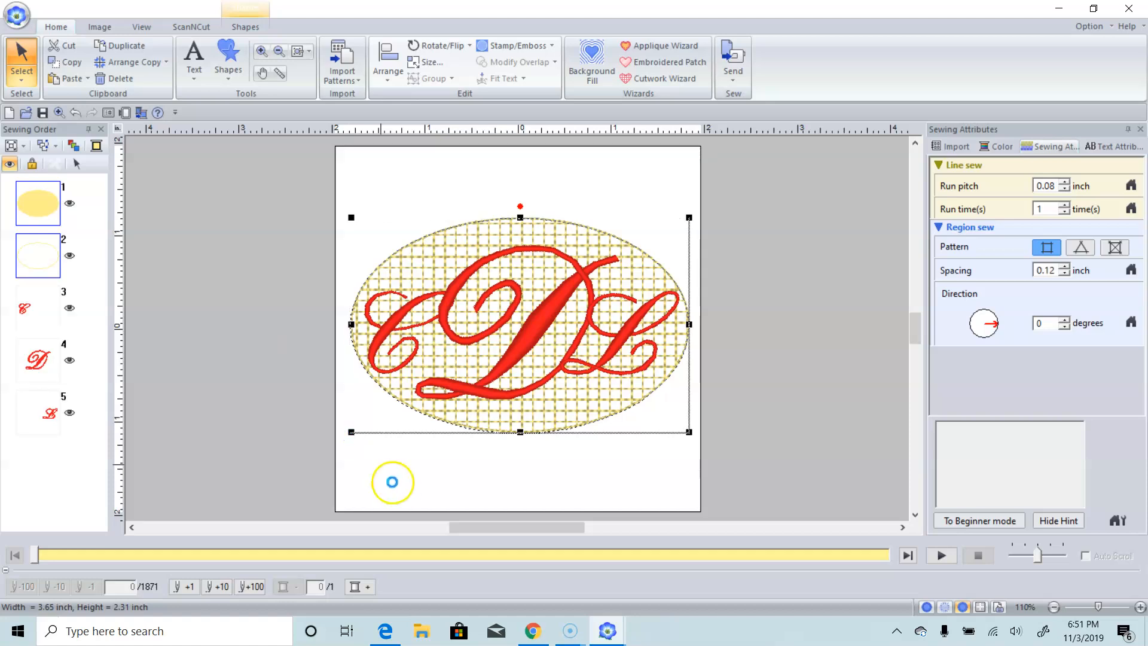
{"action": "left_click", "coordinate": [407, 491]}
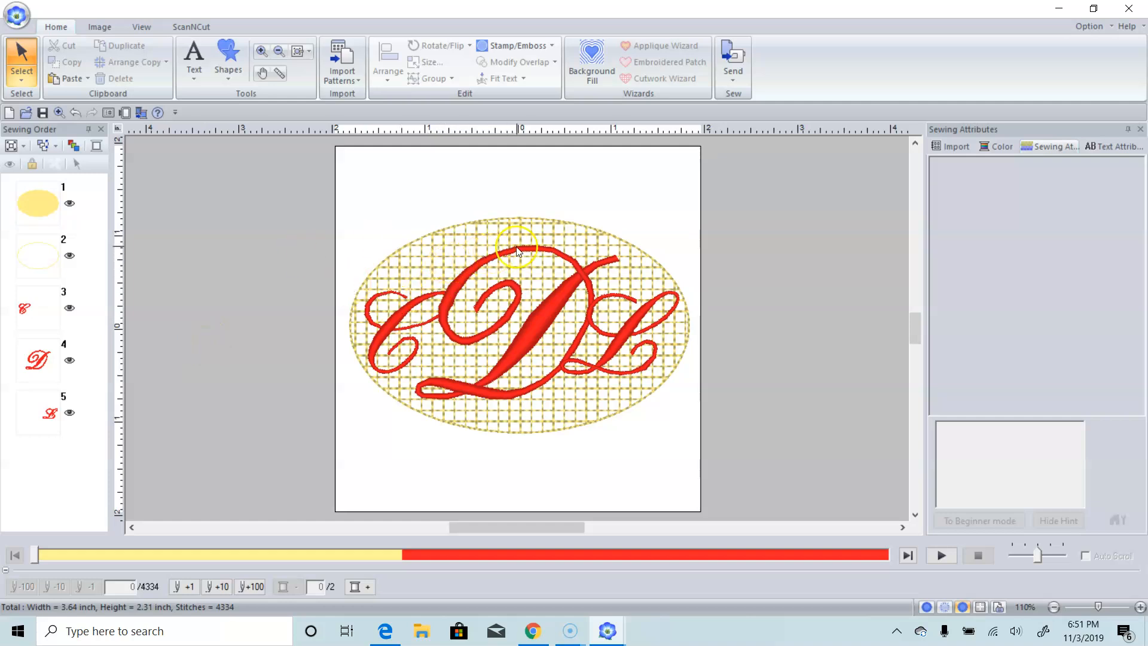
Try the crossed-square fill pattern on the oval and settle on the triangle pattern.
{"action": "left_click", "coordinate": [530, 240]}
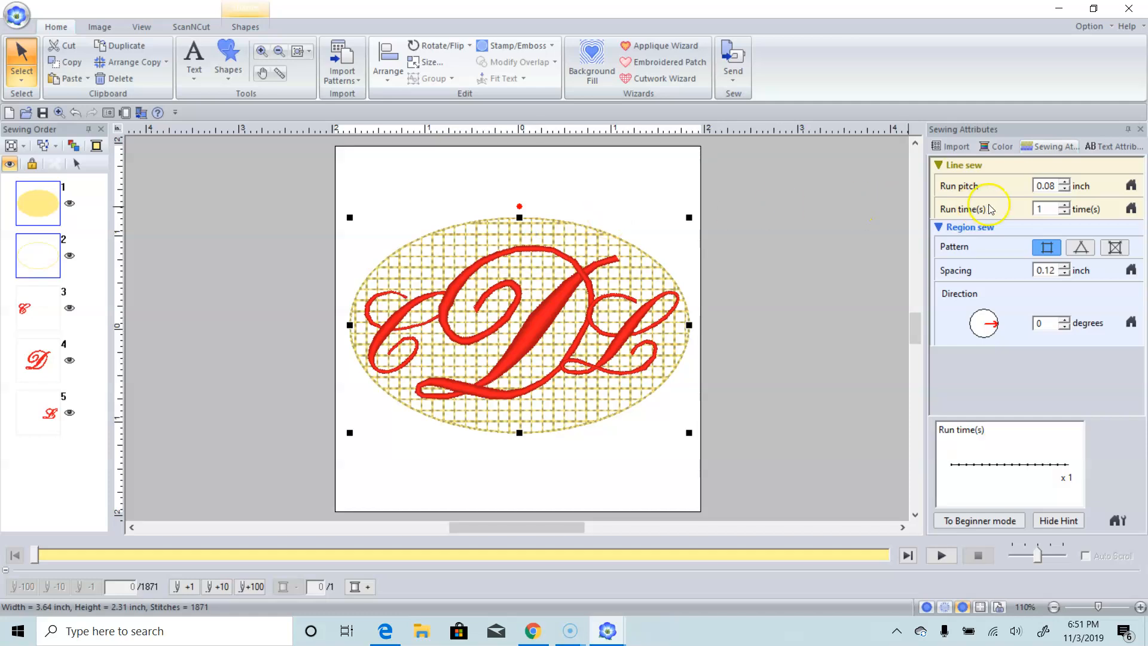
{"action": "left_click", "coordinate": [1081, 254]}
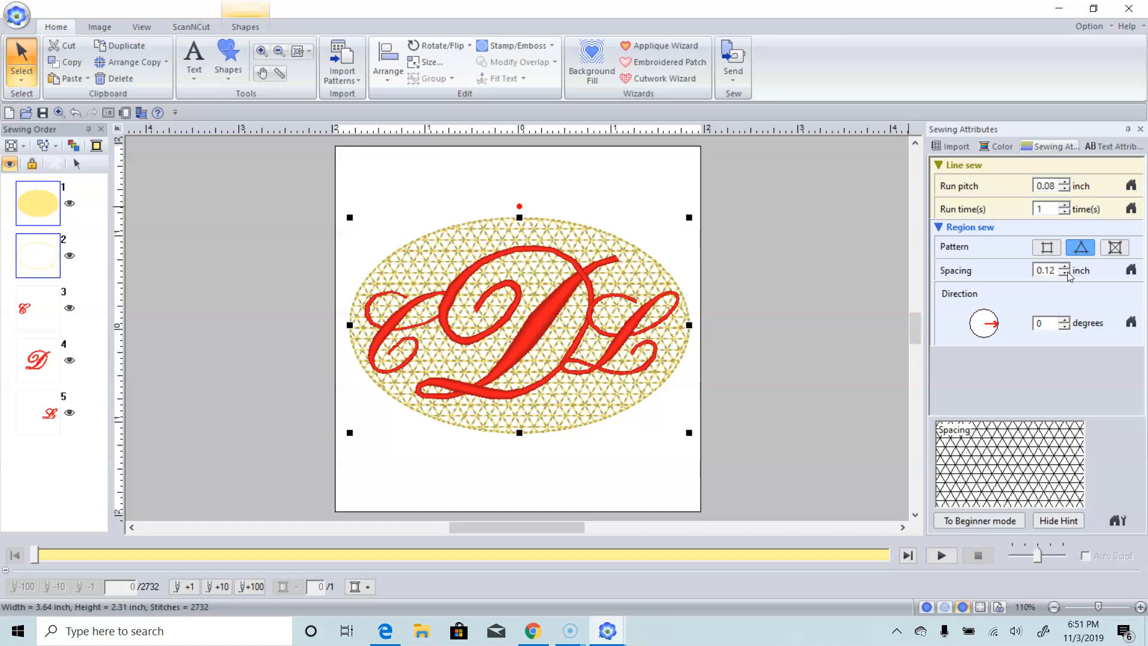
{"action": "left_click", "coordinate": [1114, 247]}
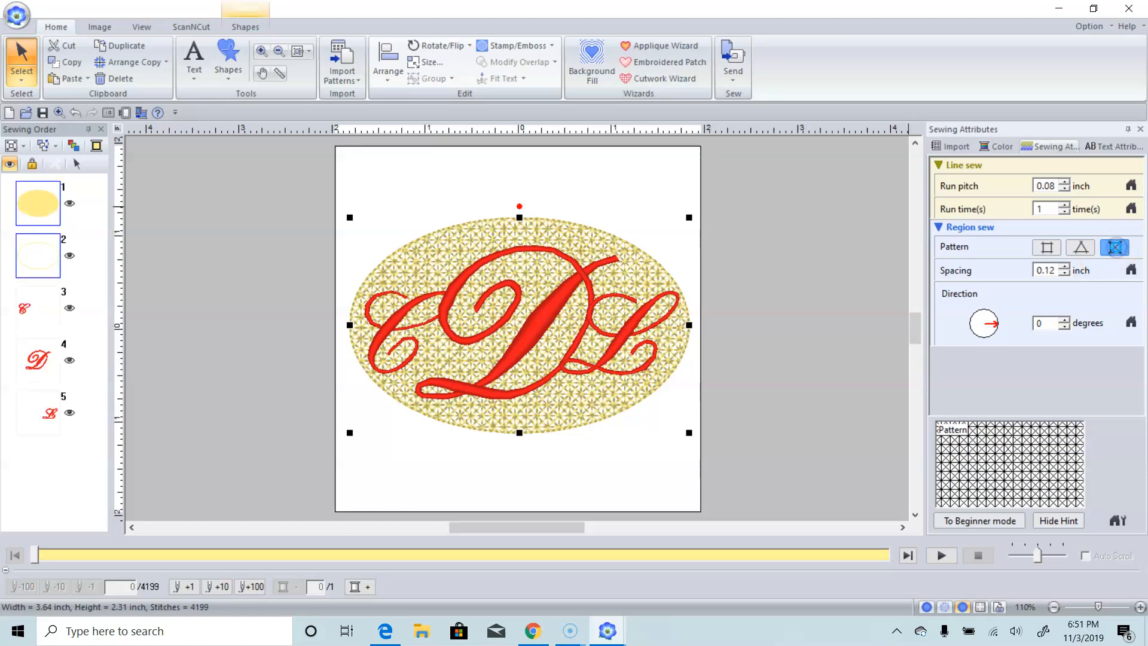
{"action": "left_click", "coordinate": [1078, 247]}
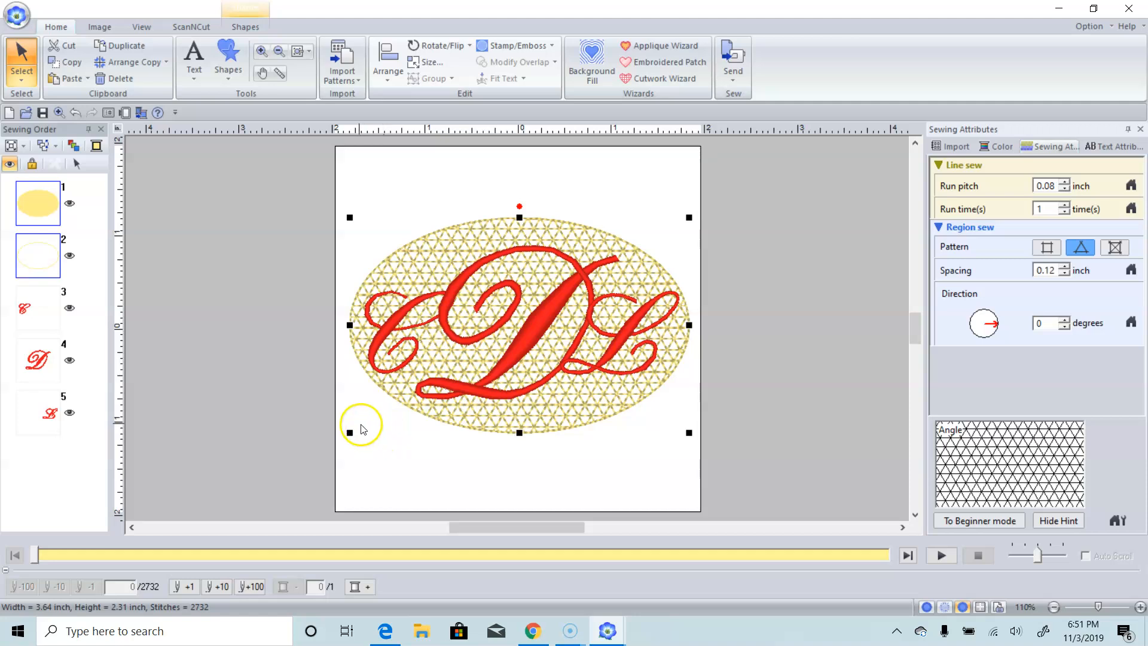
Enlarge the oval to about 3.67 inches wide and 2.35 inches high, and check the options for sending the design.
{"action": "mouse_move", "coordinate": [350, 432]}
{"action": "left_mouse_down"}
{"action": "mouse_move", "coordinate": [276, 343]}
{"action": "mouse_move", "coordinate": [347, 434]}
{"action": "left_mouse_up"}
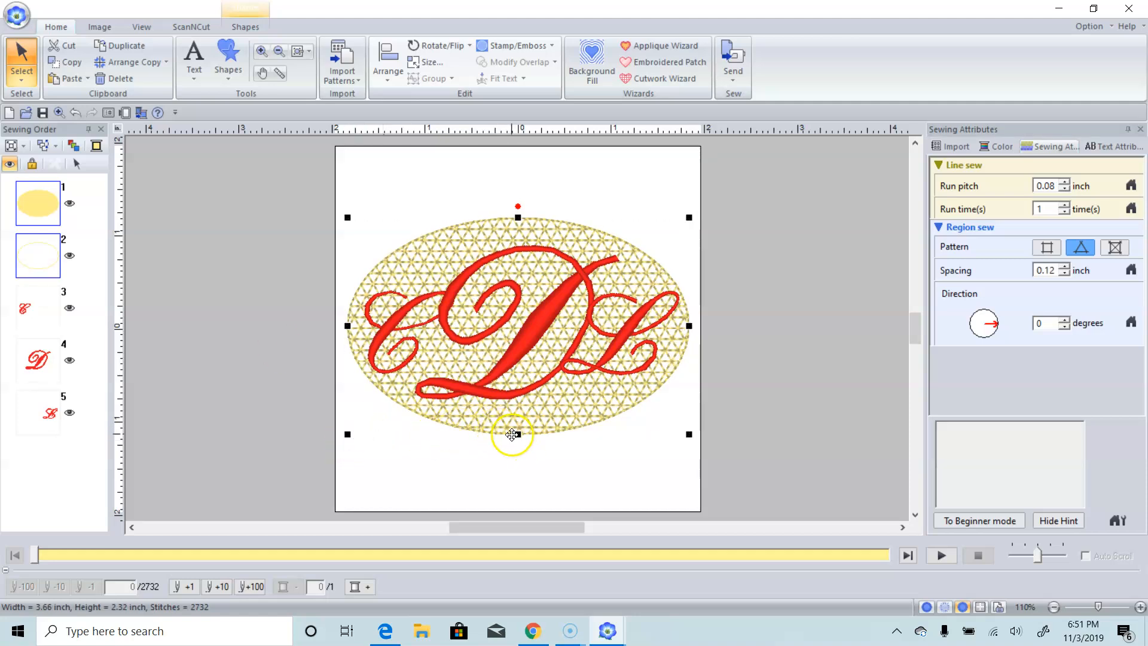
{"action": "left_click_drag", "start_coordinate": [517, 434], "coordinate": [517, 438]}
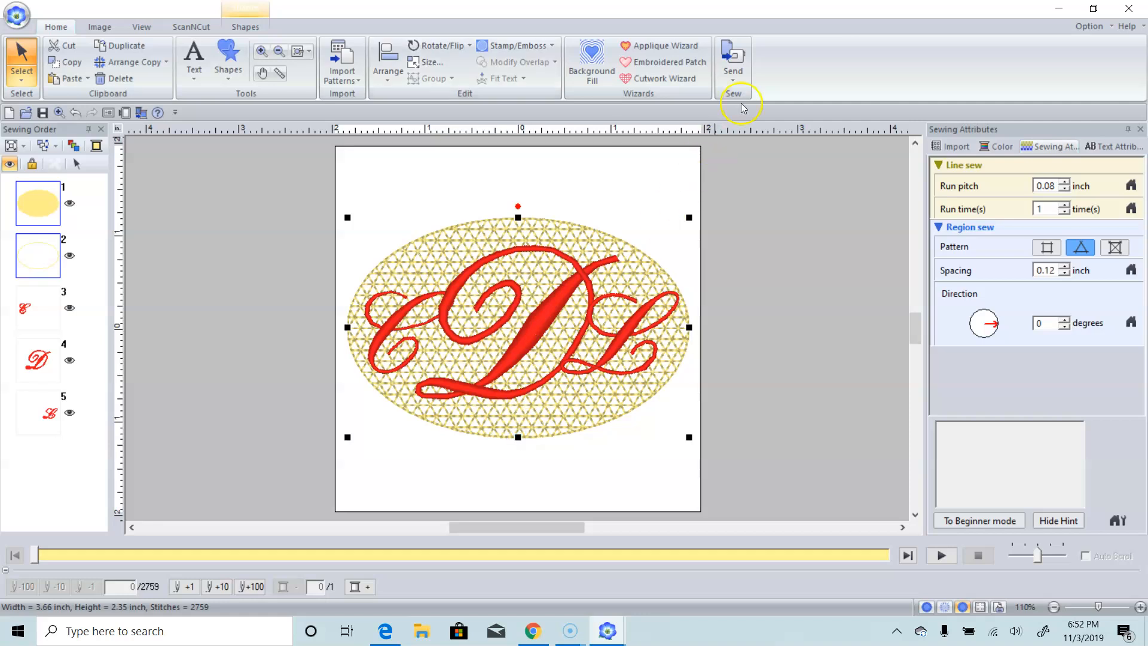
{"action": "left_click", "coordinate": [730, 73]}
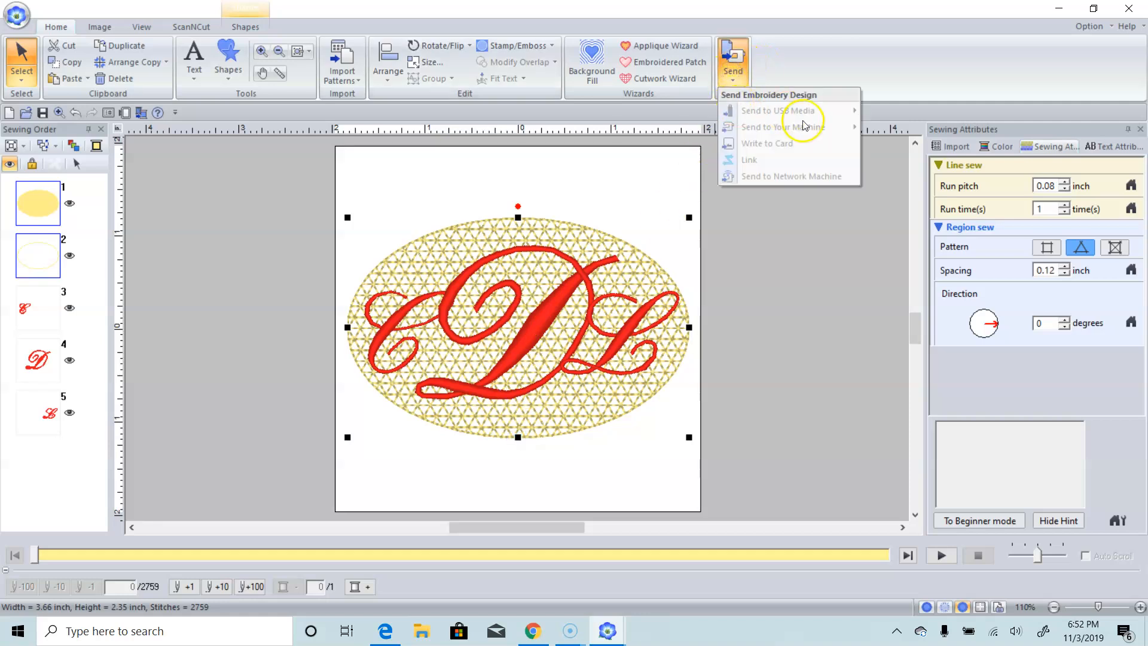
{"action": "left_click", "coordinate": [799, 293]}
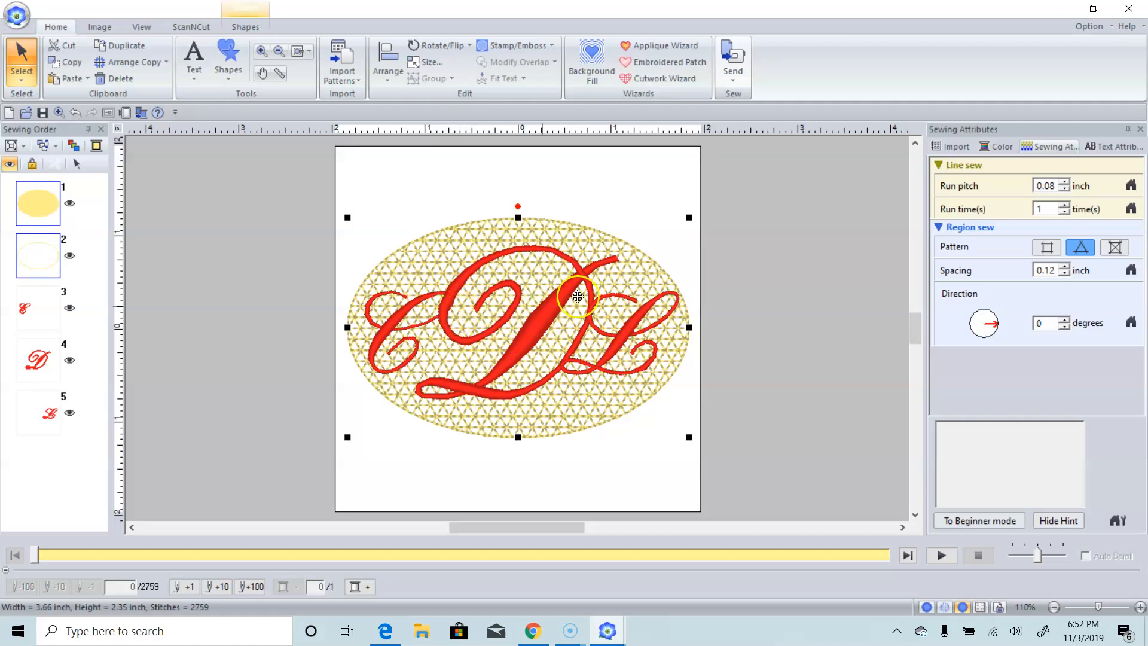
{"action": "left_click_drag", "start_coordinate": [689, 327], "coordinate": [689, 325]}
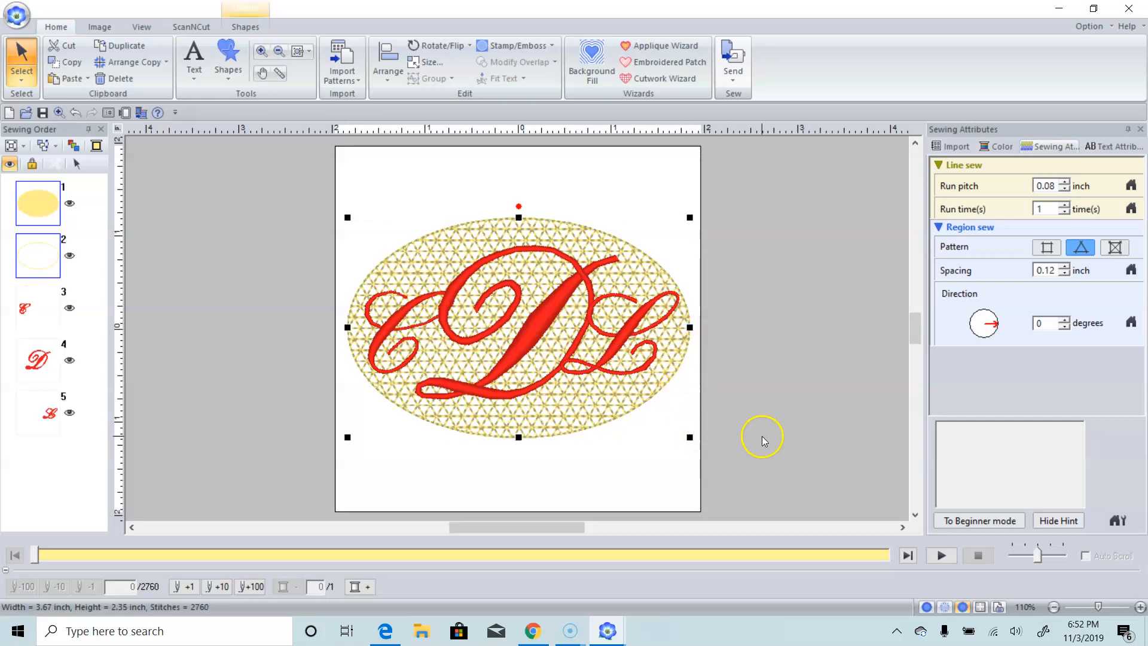